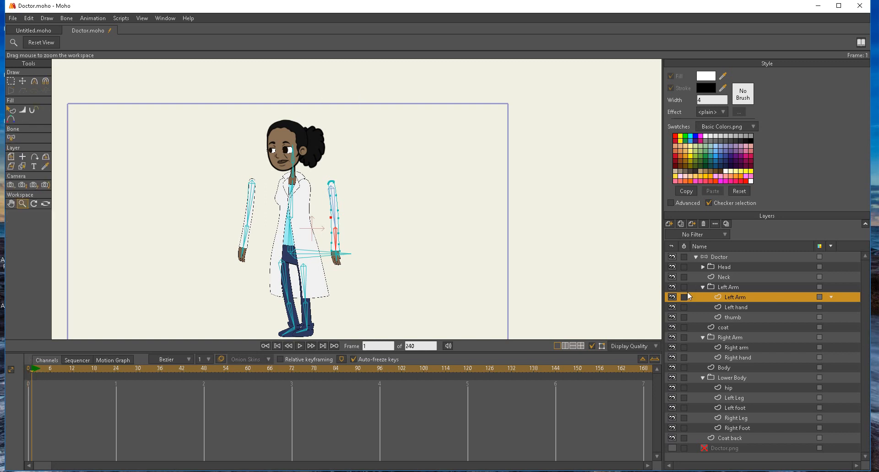
# - On the Doctor bone layer at frame 1, move both upper-arm bones inward so the detached arms sit at the coat's shoulders
pyautogui.click(717, 258)
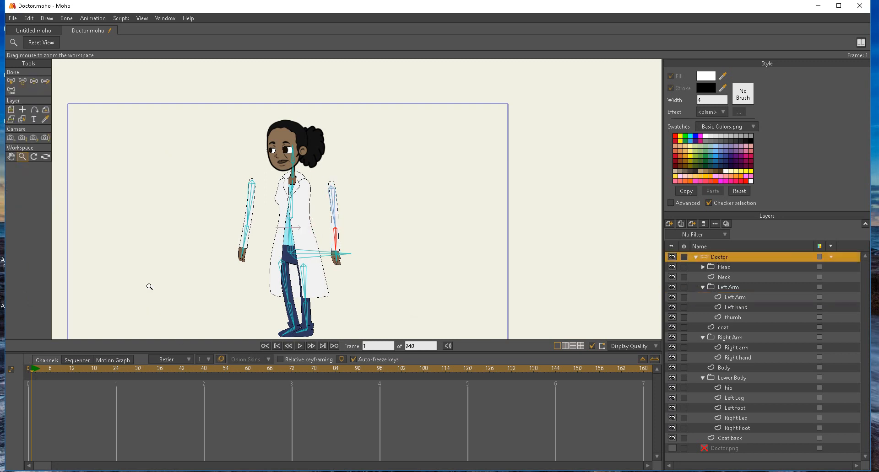
pyautogui.click(23, 81)
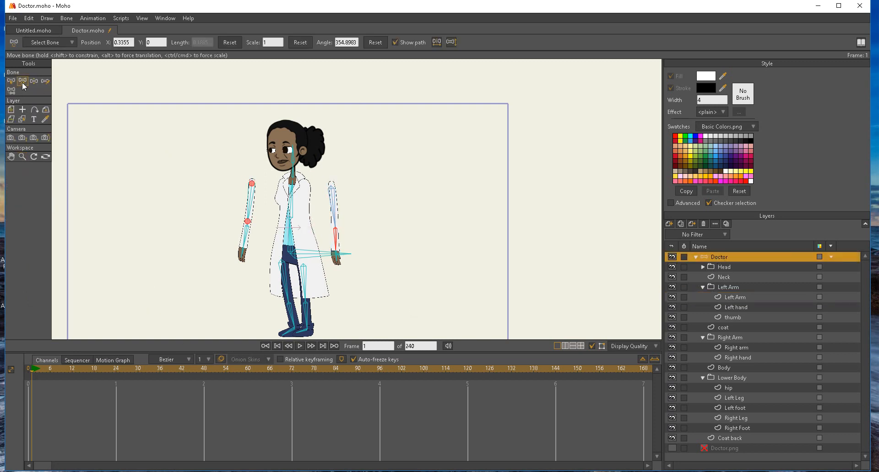
pyautogui.moveTo(253, 187); pyautogui.dragTo(280, 188)
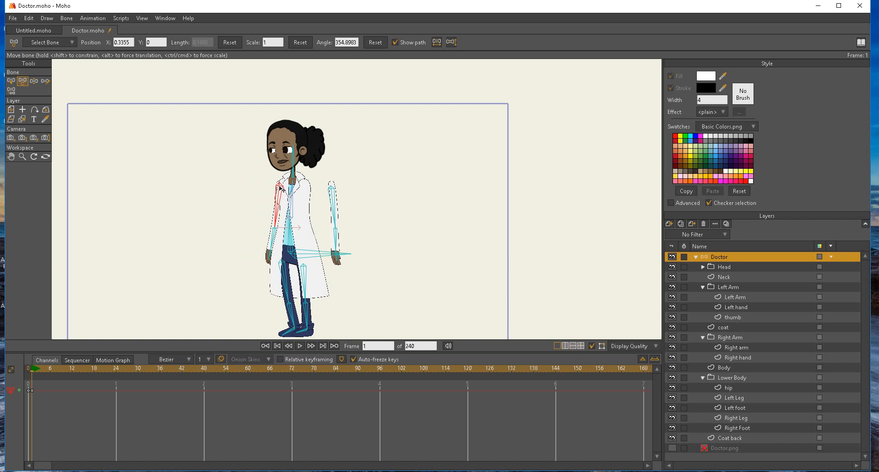
pyautogui.click(332, 189)
pyautogui.moveTo(333, 191); pyautogui.dragTo(307, 189)
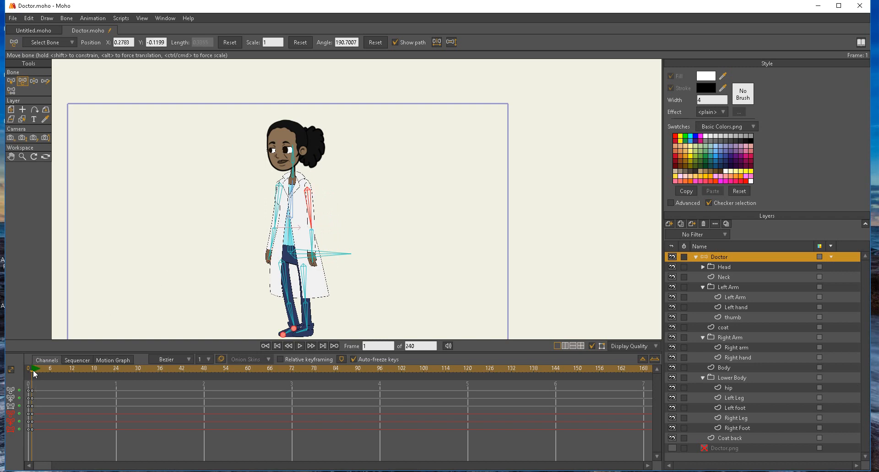
# - Pose the doctor with Manipulate Bones, bending both arms at the elbow and lifting one leg forward and the other backward
pyautogui.click(34, 81)
pyautogui.moveTo(273, 243); pyautogui.dragTo(239, 233)
pyautogui.click(316, 246)
pyautogui.moveTo(316, 246); pyautogui.dragTo(292, 215)
pyautogui.moveTo(293, 311); pyautogui.dragTo(251, 297)
pyautogui.moveTo(310, 318); pyautogui.dragTo(324, 253)
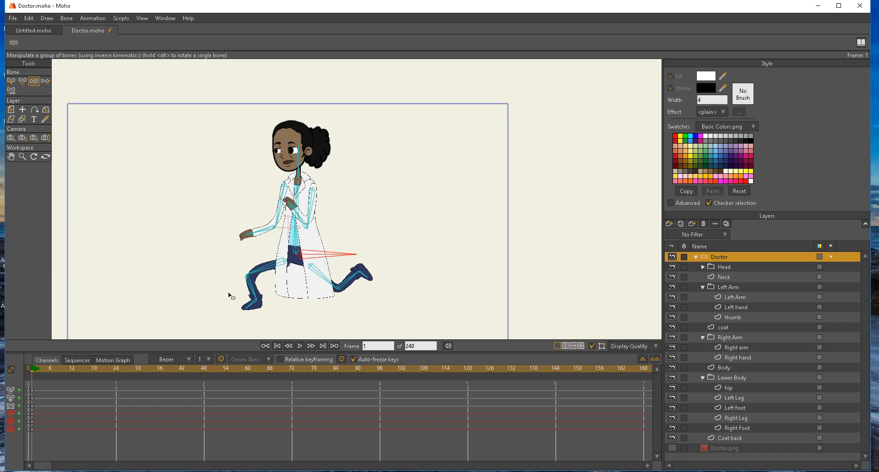
# - Step through a few frames and return the timeline to frame 0
pyautogui.press('Right')
pyautogui.press('Right')
pyautogui.press('Right')
pyautogui.press('Left')
pyautogui.press('Left')
pyautogui.press('Left')
pyautogui.press('Left')
pyautogui.click(33, 376)
pyautogui.click(31, 376)
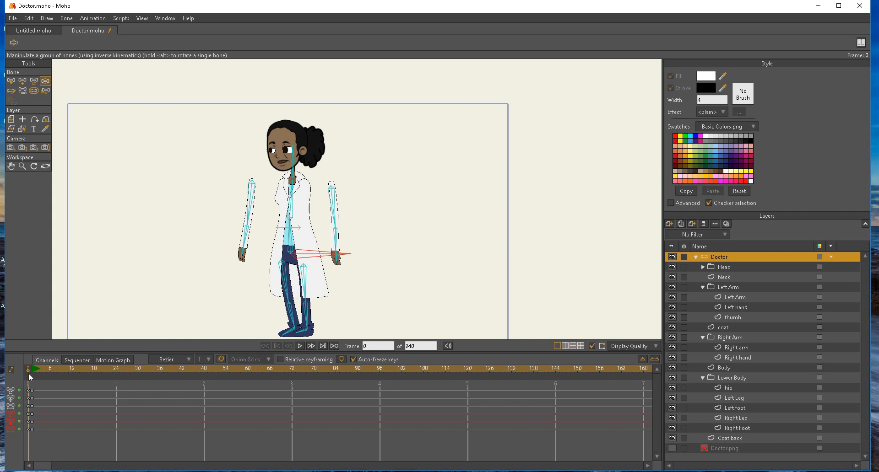
# - Save the document, duplicate the Doctor layer, collapse the copy and move it beside the original at X about 0.93
pyautogui.hotkey('ctrl', 's')
pyautogui.click(681, 224)
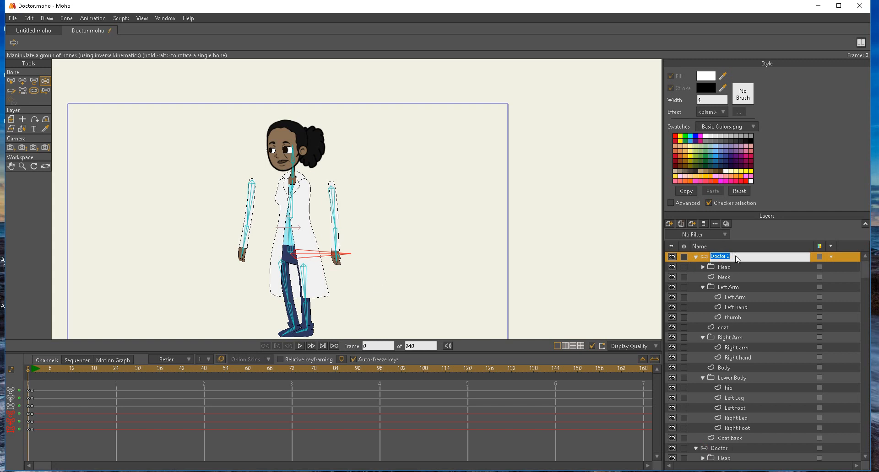
pyautogui.click(696, 257)
pyautogui.click(696, 256)
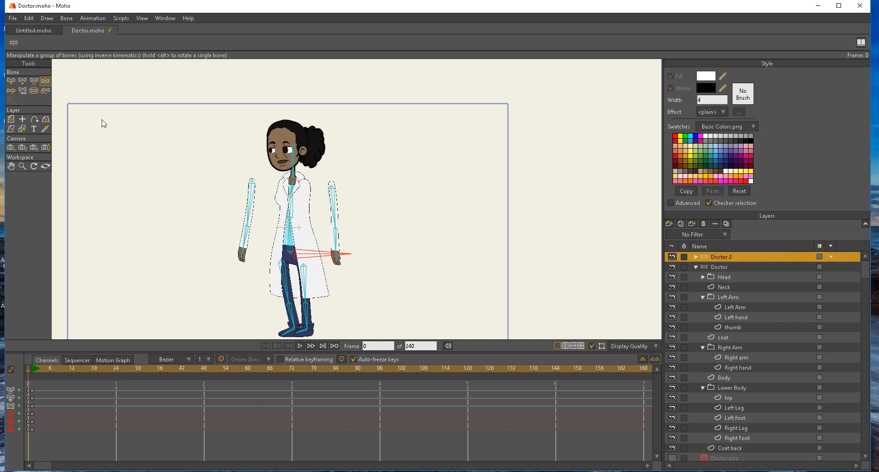
pyautogui.click(11, 119)
pyautogui.moveTo(295, 215); pyautogui.dragTo(407, 215)
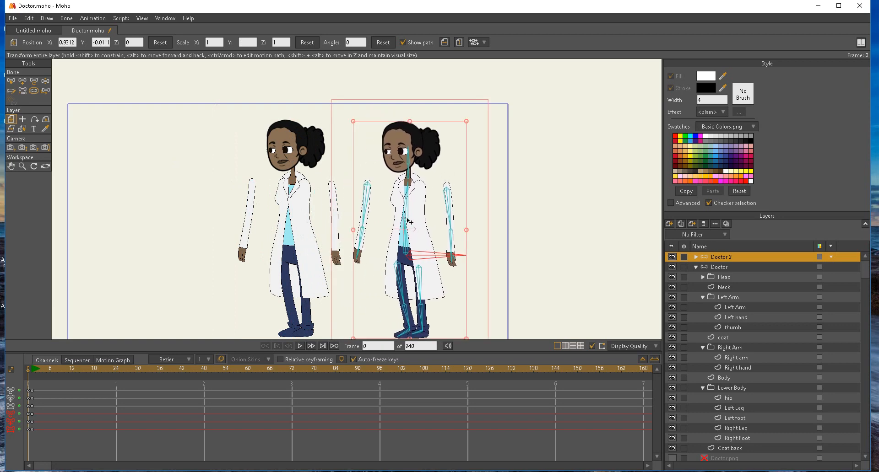
# - Hide the original Doctor layer and move Doctor 2 back to about X -0.05, Y -0.02
pyautogui.click(675, 267)
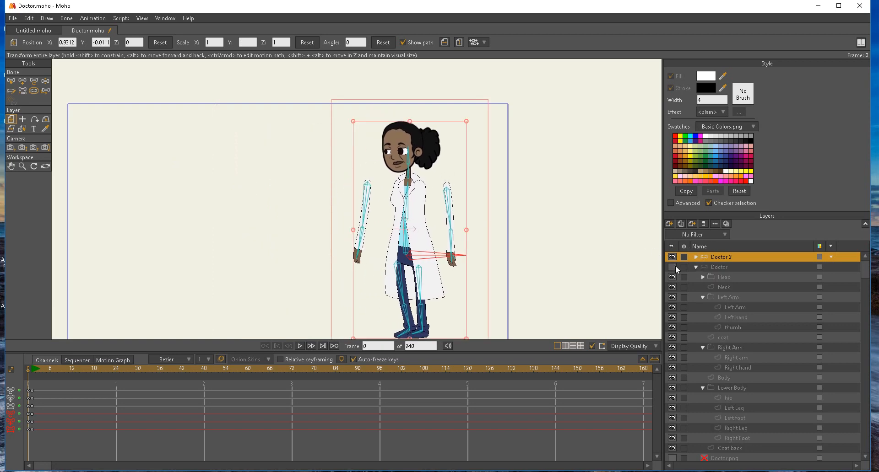
pyautogui.doubleClick(719, 257)
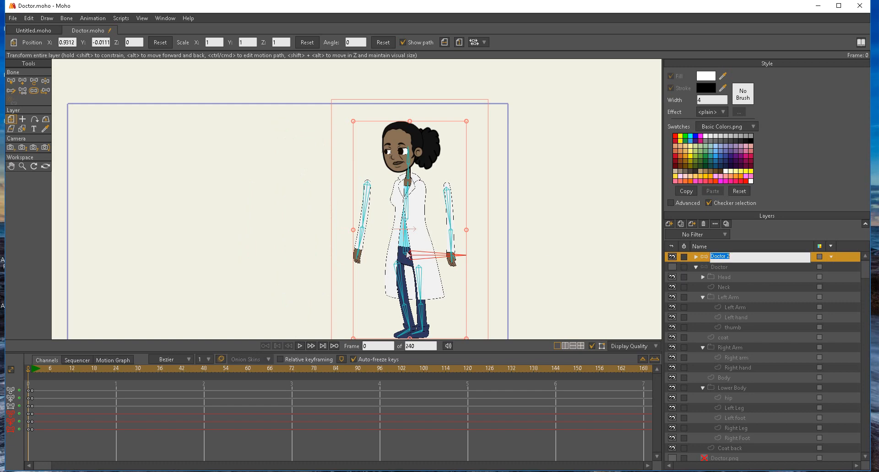
pyautogui.moveTo(389, 225); pyautogui.dragTo(276, 222)
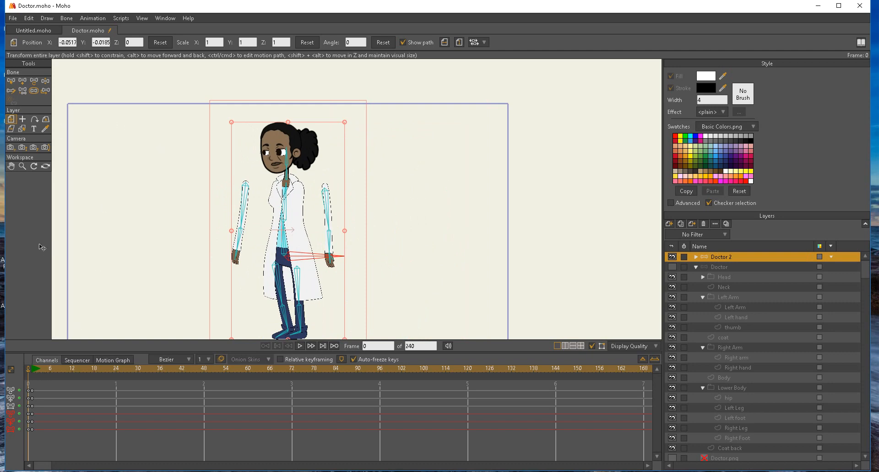
# - Delete all keyframes and all bones from the Doctor 2 layer
pyautogui.moveTo(36, 438); pyautogui.dragTo(33, 388)
pyautogui.press('Delete')
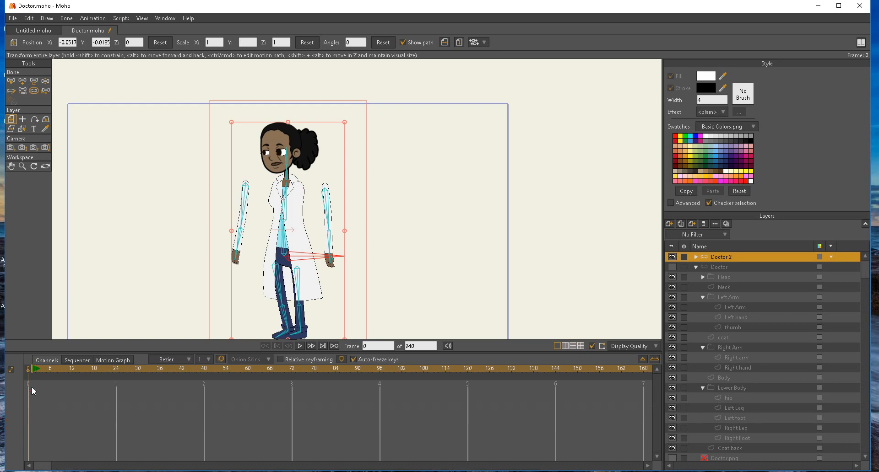
pyautogui.click(10, 82)
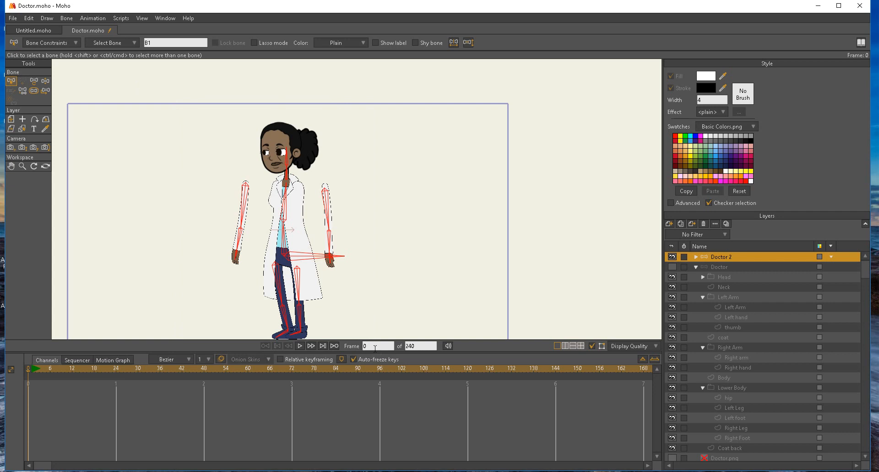
pyautogui.press('Delete')
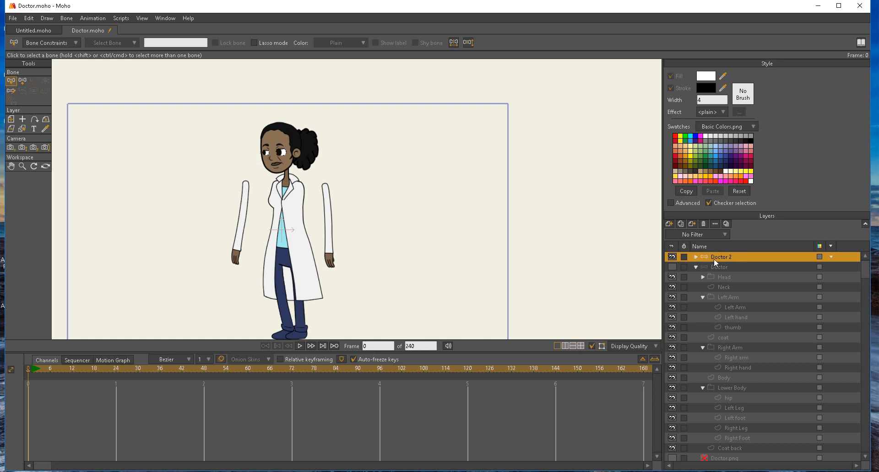
pyautogui.click(696, 258)
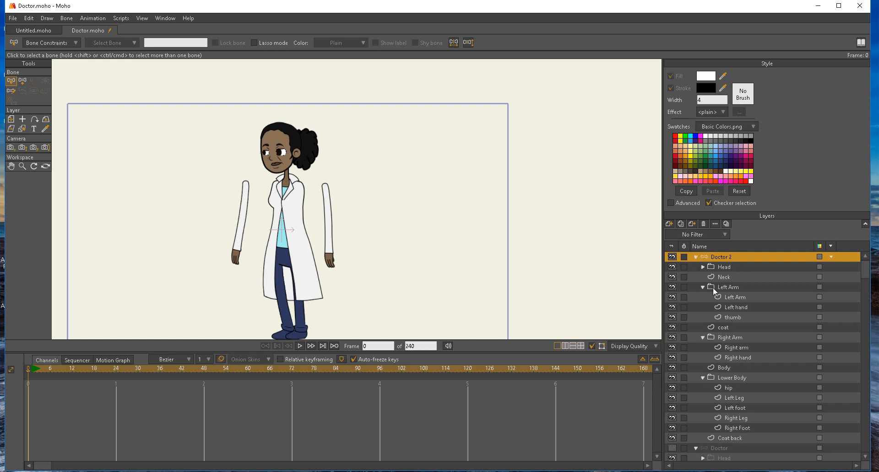
pyautogui.click(695, 257)
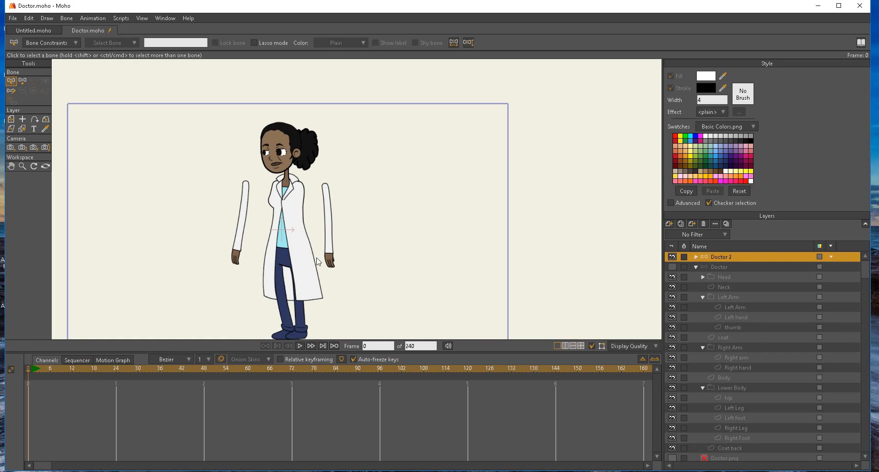
# - Add a horizontal root bone at the hip, then a chain of bones up through the spine, chest, neck and head
pyautogui.click(22, 81)
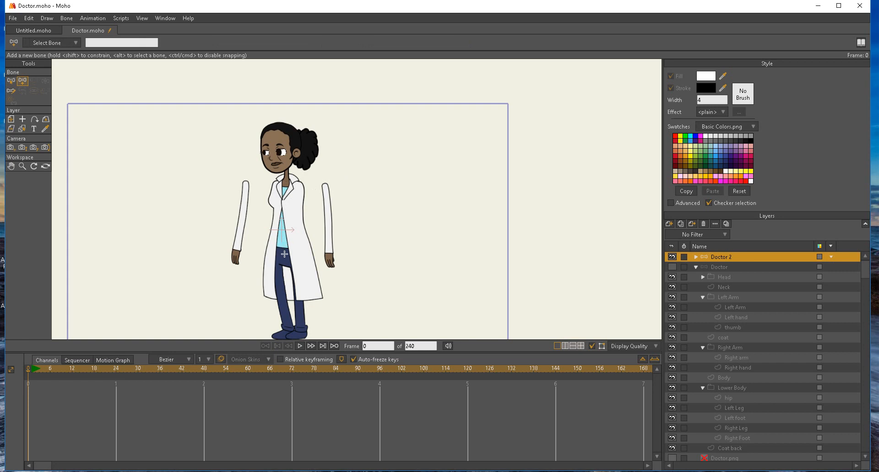
pyautogui.moveTo(285, 254); pyautogui.dragTo(342, 254)
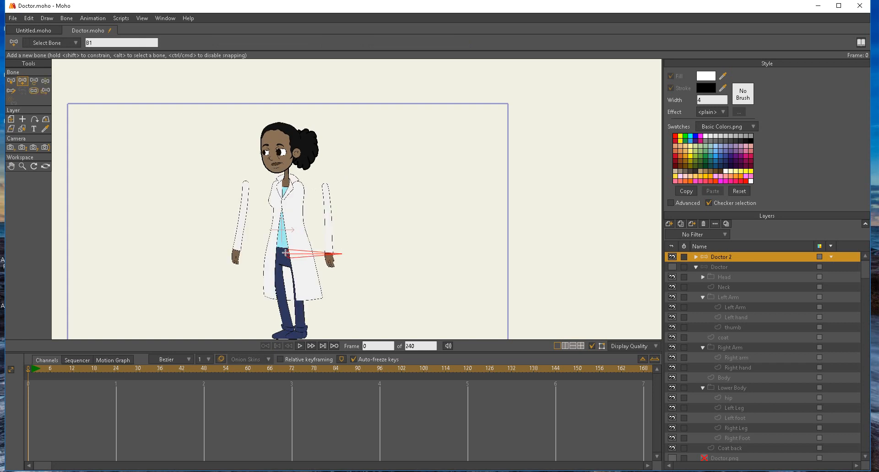
pyautogui.moveTo(285, 252); pyautogui.dragTo(283, 219)
pyautogui.moveTo(282, 220); pyautogui.dragTo(288, 152)
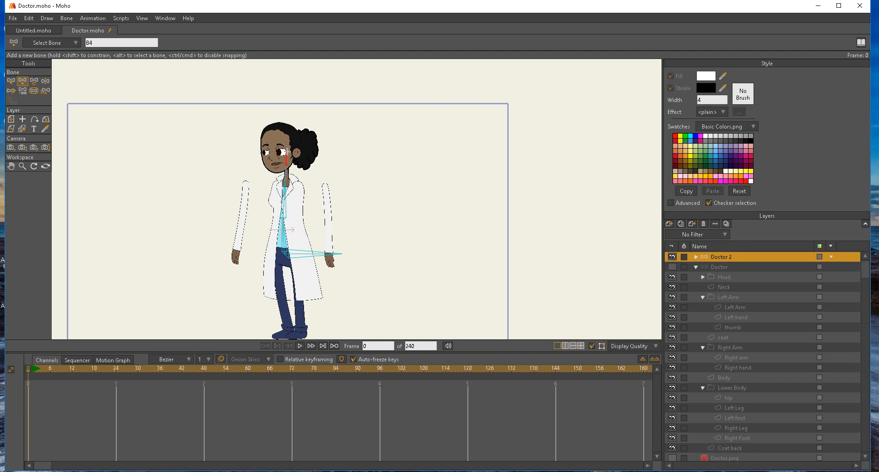
# - Parented to the upper chest bone, add upper-arm, forearm and hand bones along the doctor's right arm
pyautogui.click(11, 82)
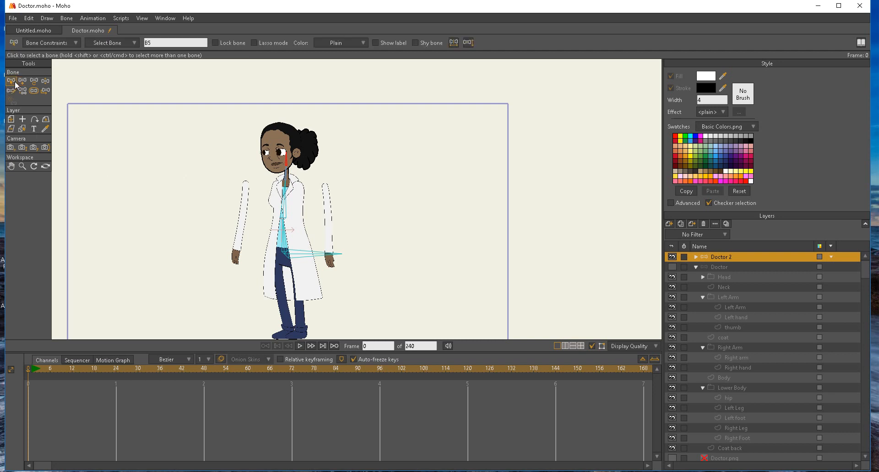
pyautogui.click(284, 197)
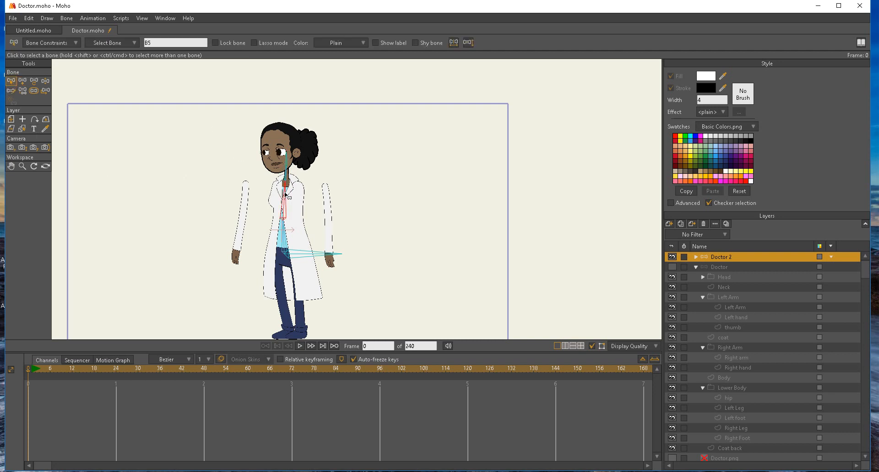
pyautogui.click(24, 83)
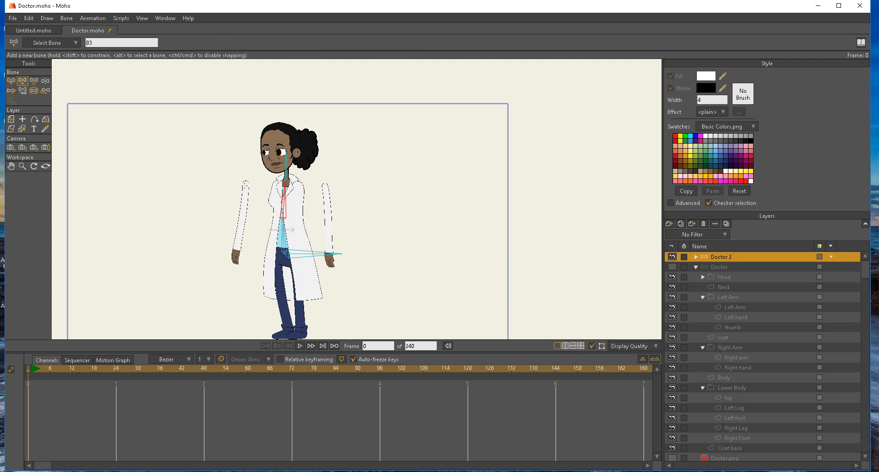
pyautogui.click(22, 166)
pyautogui.moveTo(139, 206); pyautogui.dragTo(496, 229)
pyautogui.moveTo(396, 242); pyautogui.dragTo(292, 247)
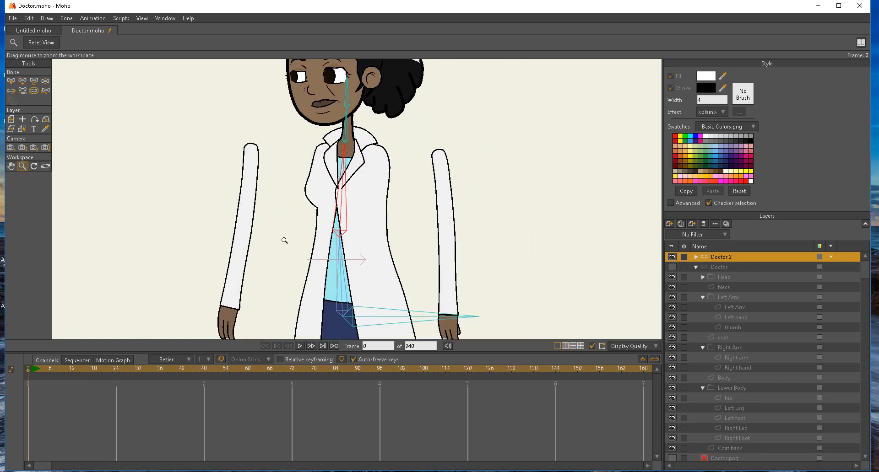
pyautogui.click(34, 81)
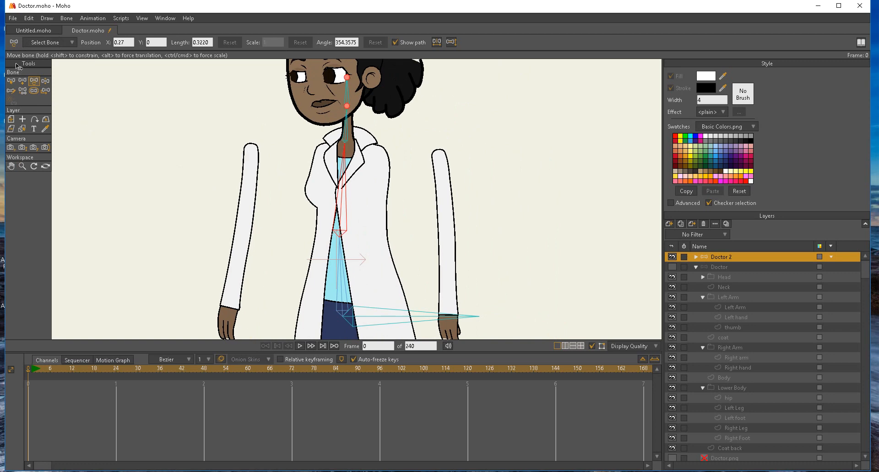
pyautogui.click(22, 81)
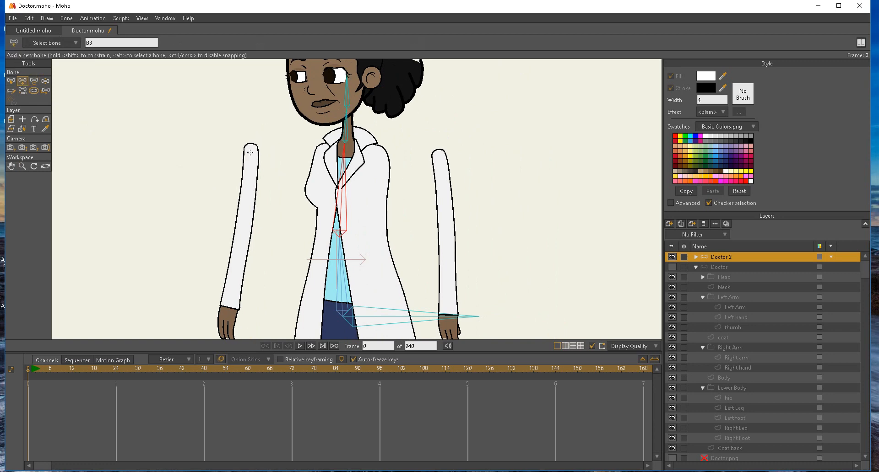
pyautogui.moveTo(251, 150); pyautogui.dragTo(239, 246)
pyautogui.moveTo(239, 247); pyautogui.dragTo(226, 330)
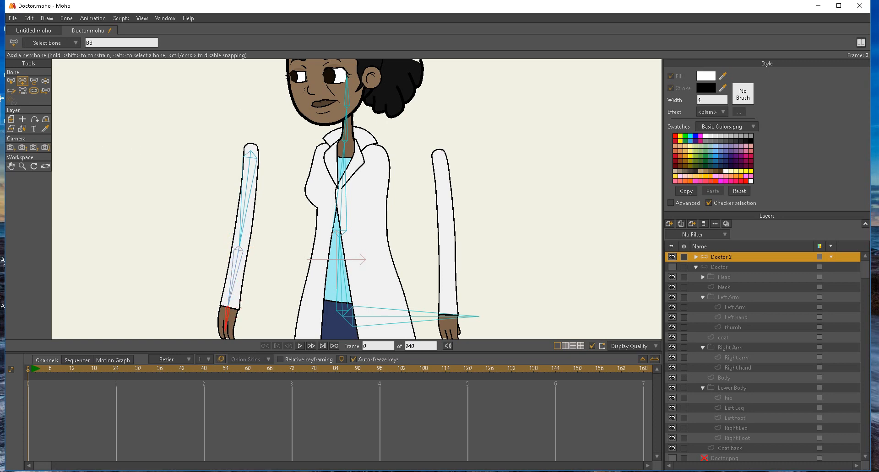
# - Parented to the upper chest bone, add upper-arm, forearm, hand and thumb bones along the doctor's left arm
pyautogui.click(12, 81)
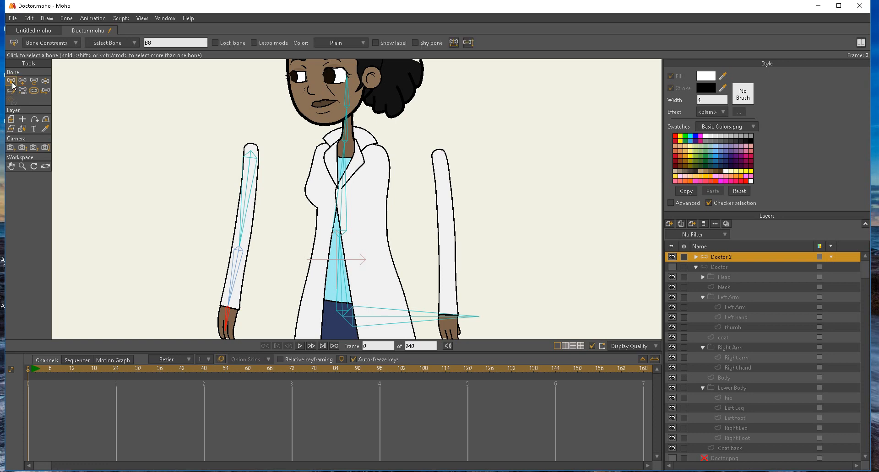
pyautogui.click(343, 158)
pyautogui.click(22, 81)
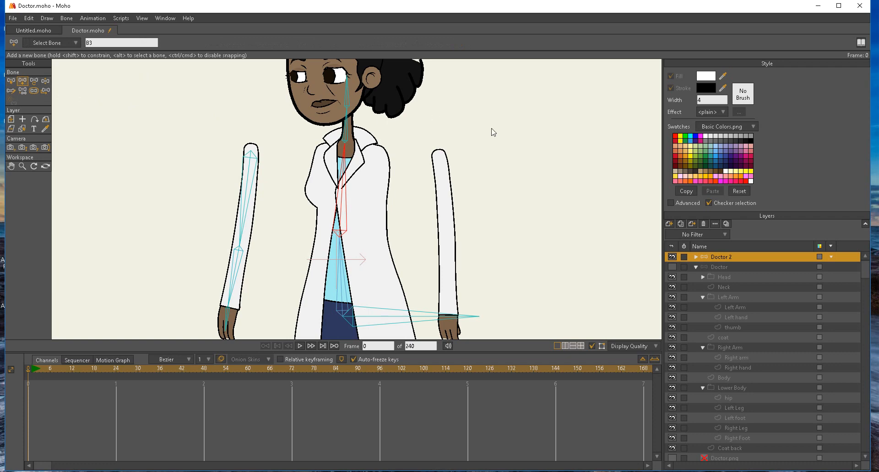
pyautogui.moveTo(439, 158); pyautogui.dragTo(447, 316)
pyautogui.moveTo(448, 316); pyautogui.dragTo(449, 339)
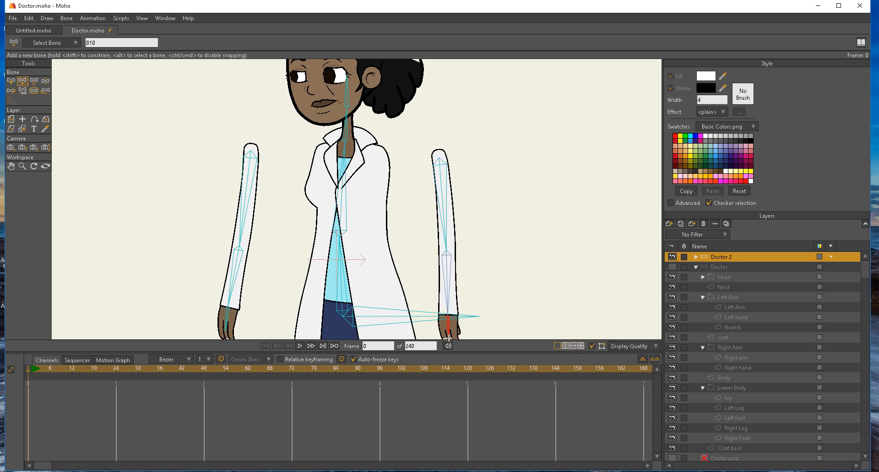
pyautogui.moveTo(479, 252); pyautogui.dragTo(454, 126)
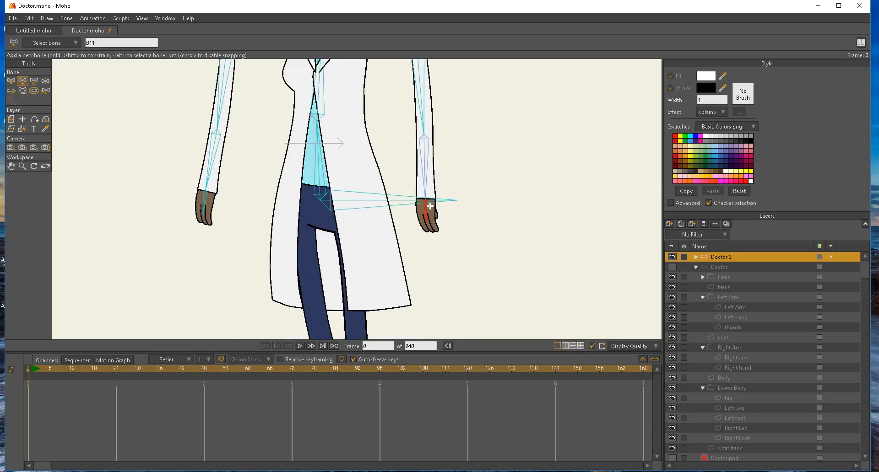
pyautogui.moveTo(425, 206); pyautogui.dragTo(435, 214)
# - Parented to the horizontal root bone at the hip, add thigh, shin and foot bones along the doctor's right leg
pyautogui.click(11, 81)
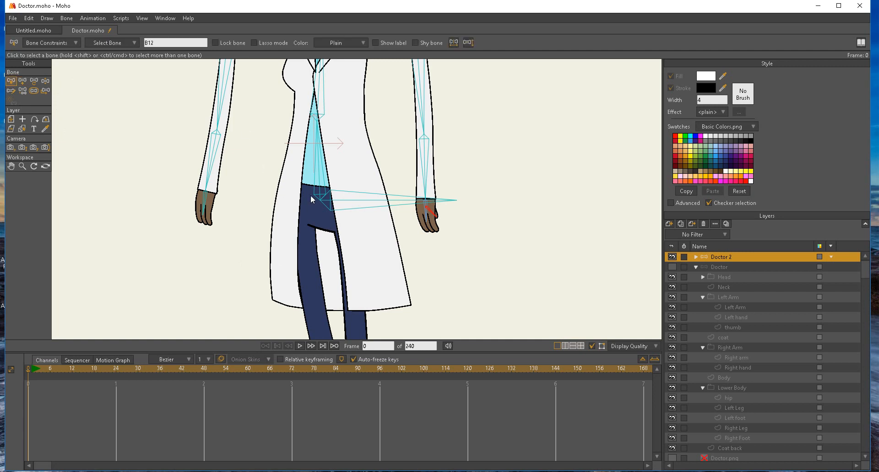
pyautogui.click(341, 201)
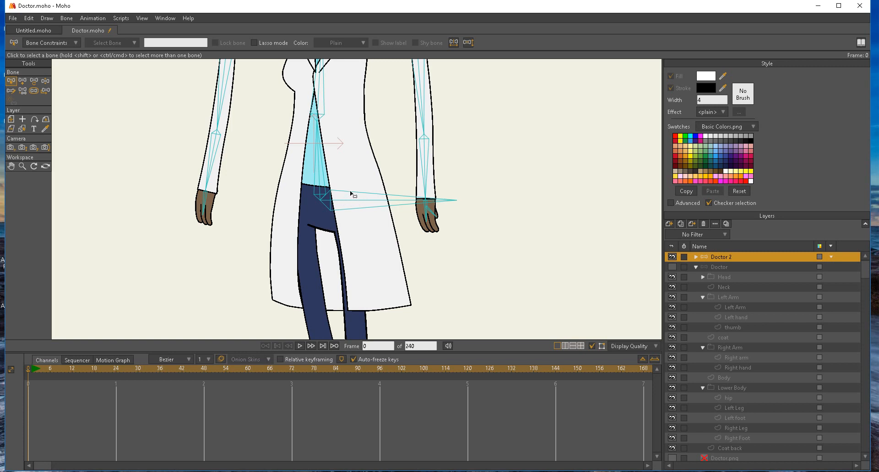
pyautogui.click(23, 81)
pyautogui.click(11, 81)
pyautogui.click(333, 203)
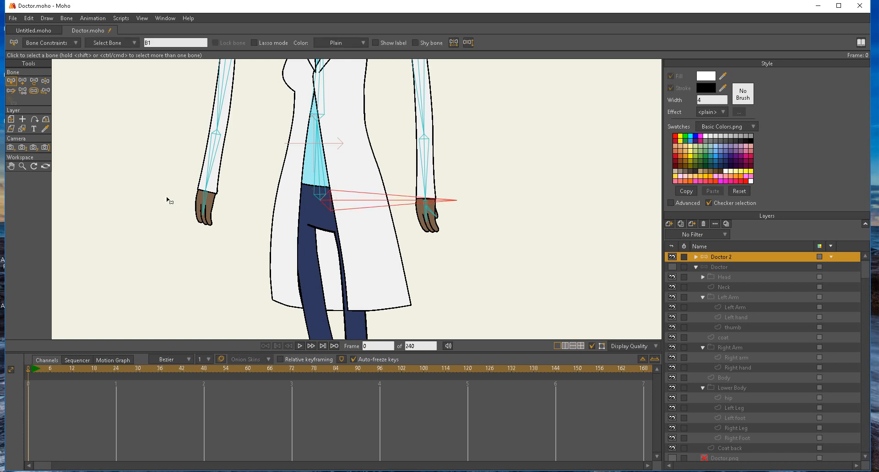
pyautogui.click(22, 82)
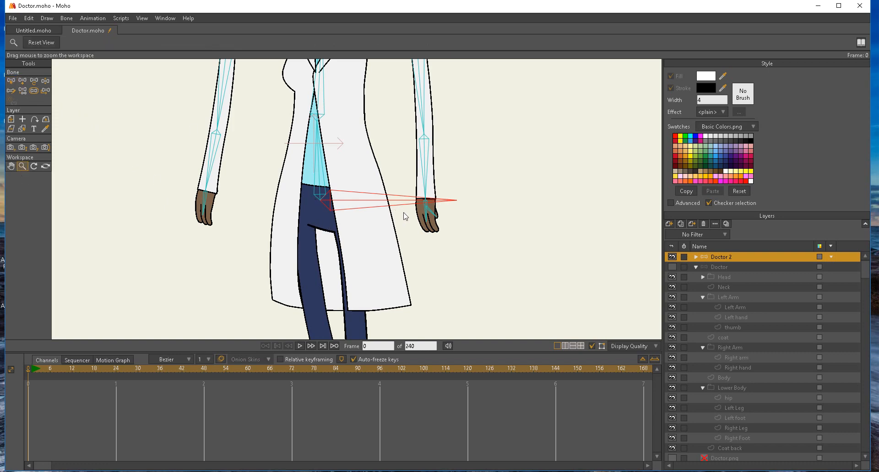
pyautogui.moveTo(403, 212); pyautogui.dragTo(290, 156)
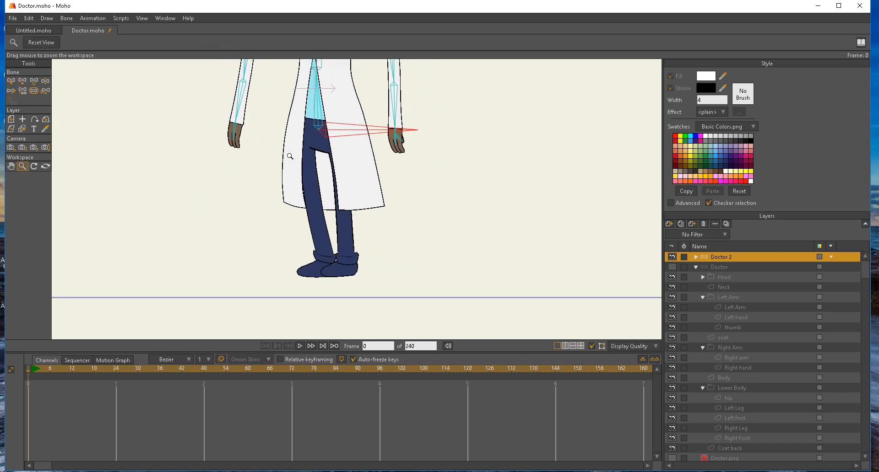
pyautogui.click(23, 81)
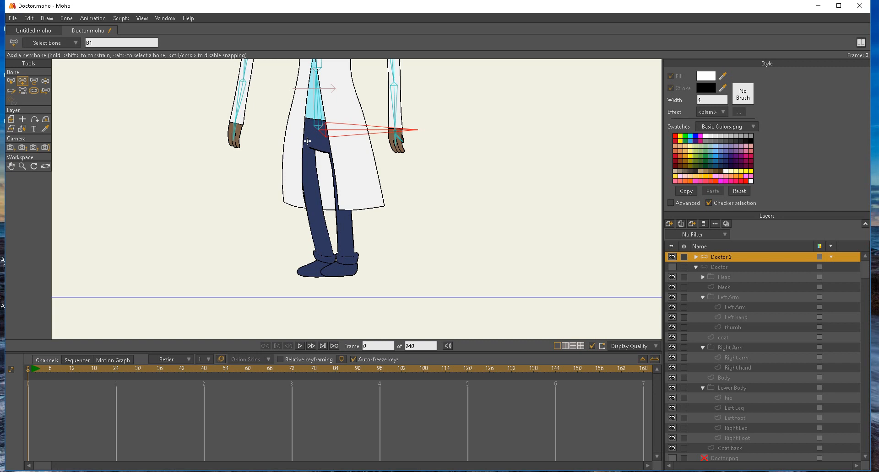
pyautogui.moveTo(307, 141); pyautogui.dragTo(310, 271)
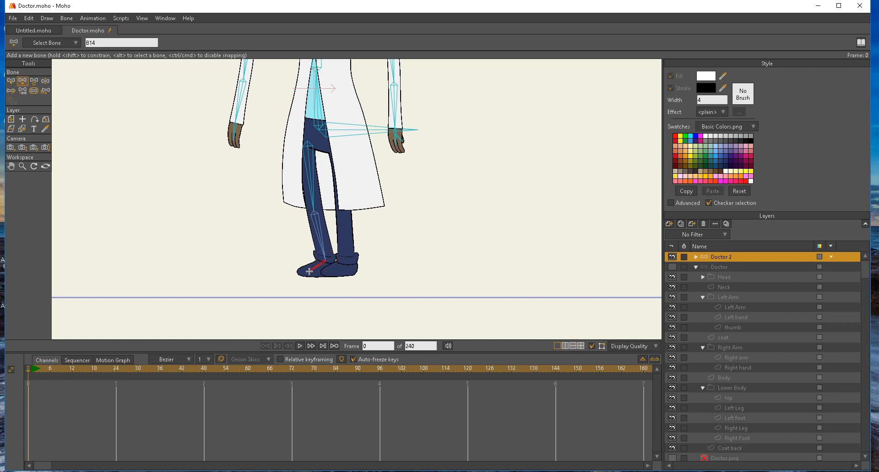
# - Parented to the horizontal root bone at the hip, add thigh, shin and foot bones along the doctor's left leg
pyautogui.click(11, 81)
pyautogui.click(337, 131)
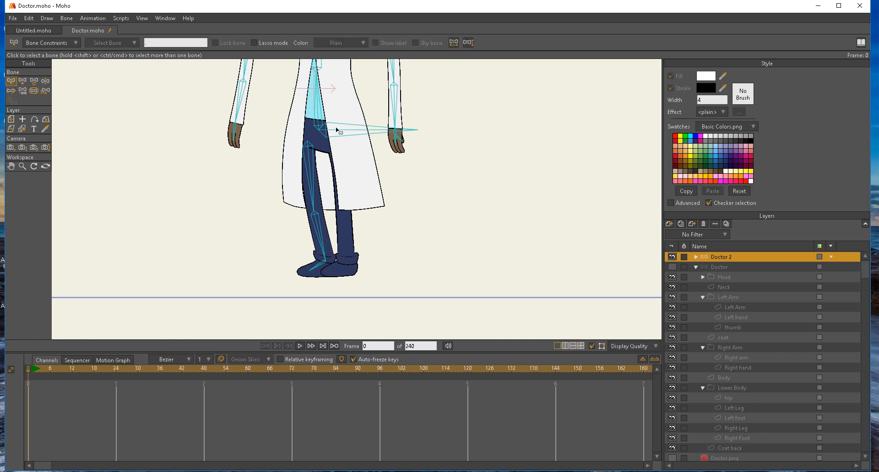
pyautogui.click(327, 132)
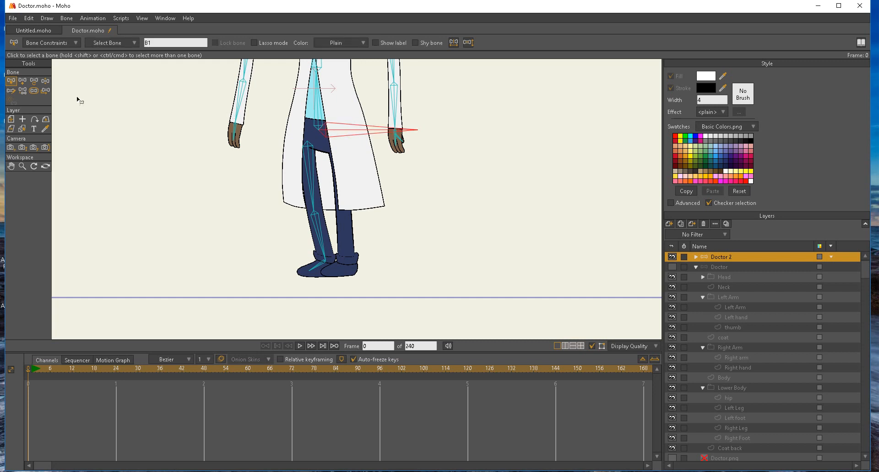
pyautogui.click(23, 81)
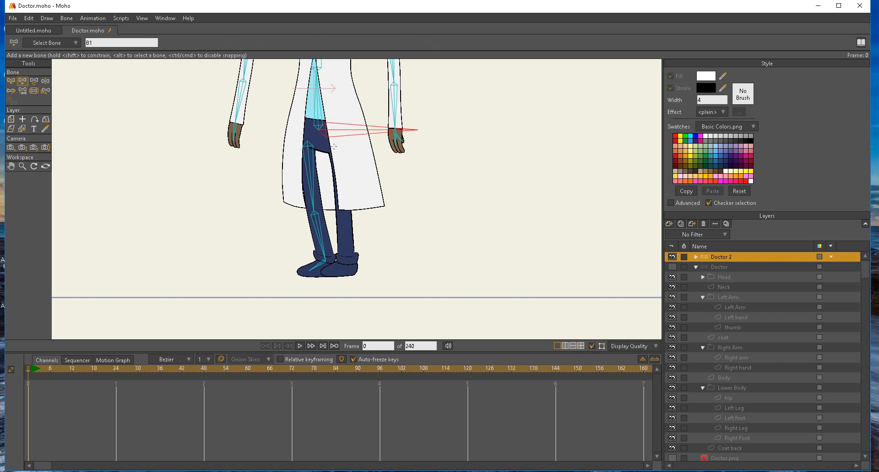
pyautogui.moveTo(336, 147); pyautogui.dragTo(348, 218)
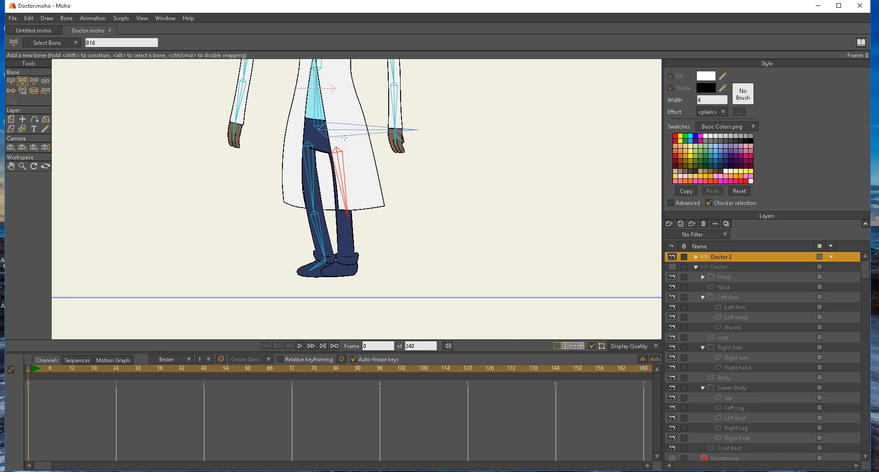
pyautogui.hotkey('ctrl', 'z')
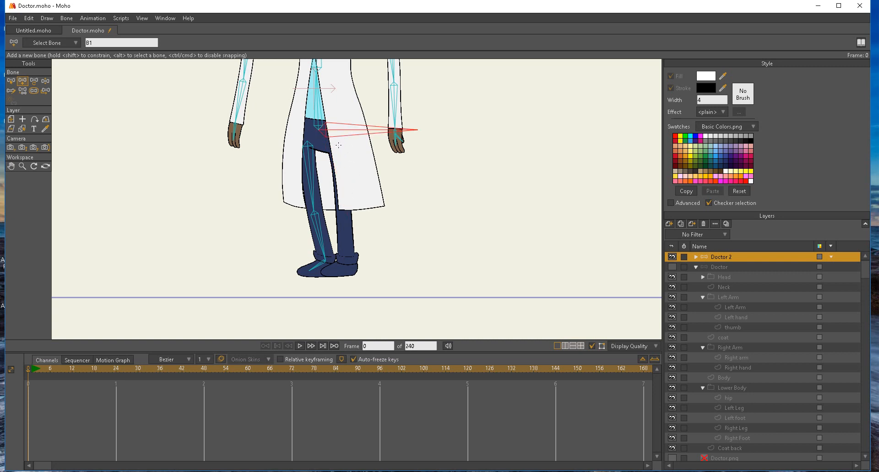
pyautogui.moveTo(339, 143); pyautogui.dragTo(331, 270)
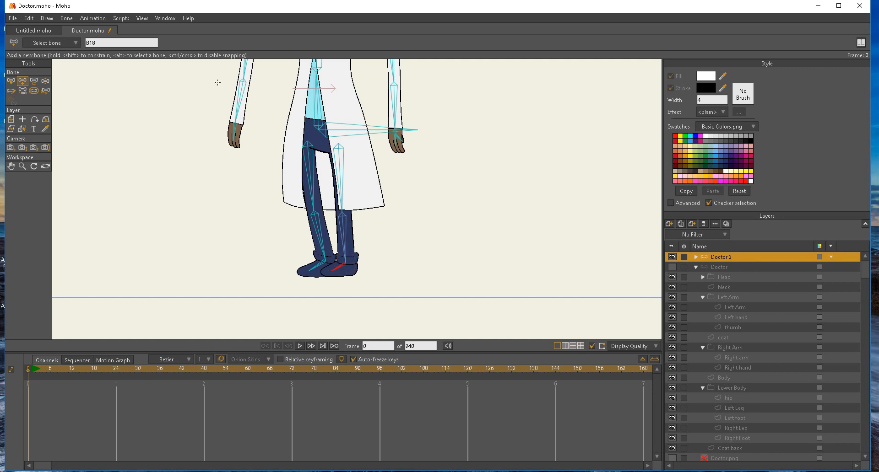
# - Test how the new bones deform the artwork by manipulating the doctor's right forearm
pyautogui.click(22, 166)
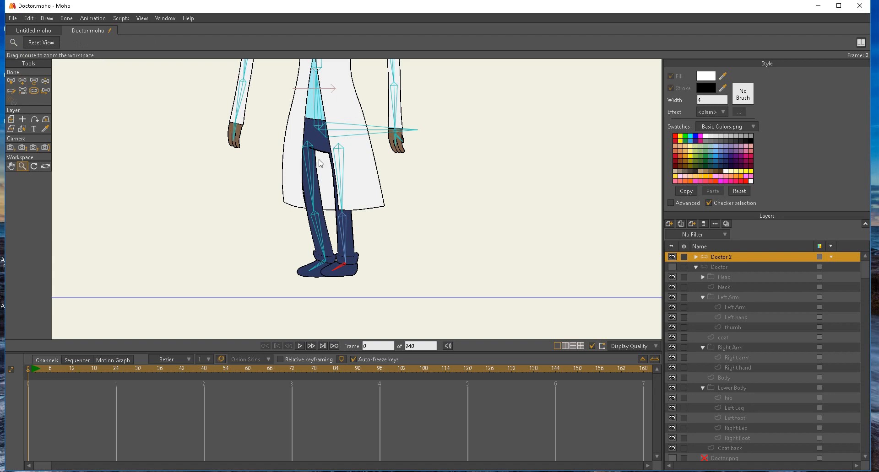
pyautogui.scroll(-3, 256, 279)
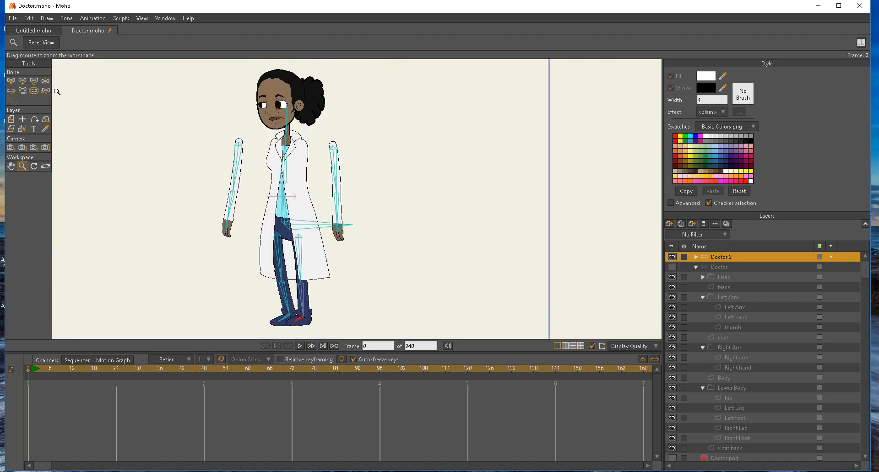
pyautogui.click(45, 81)
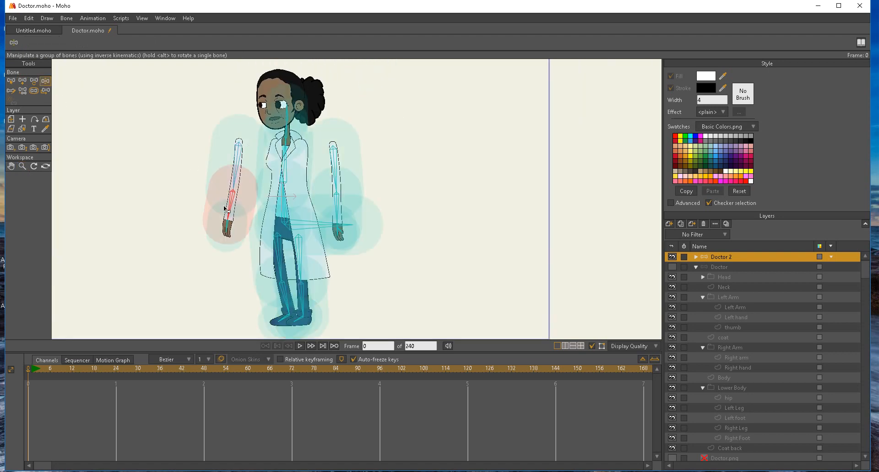
pyautogui.moveTo(229, 215); pyautogui.dragTo(243, 304)
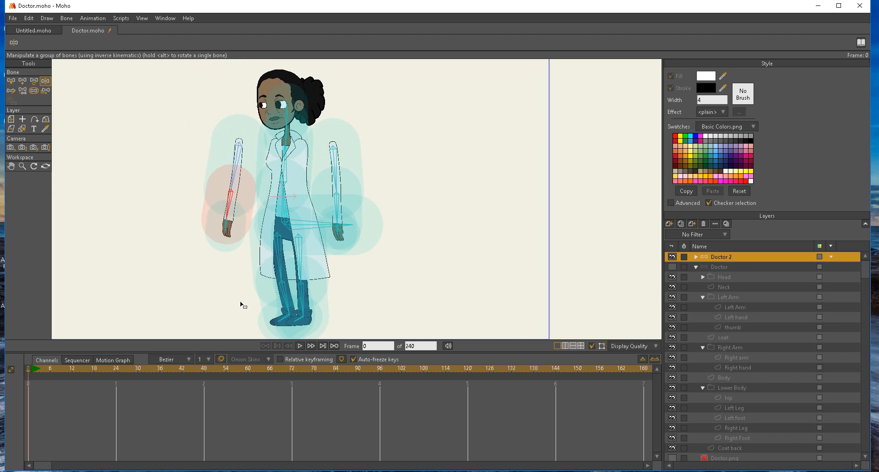
# - Select all bones of the rig and reduce their bone strength until no influence areas remain
pyautogui.click(11, 81)
pyautogui.moveTo(188, 70); pyautogui.dragTo(433, 340)
pyautogui.click(34, 92)
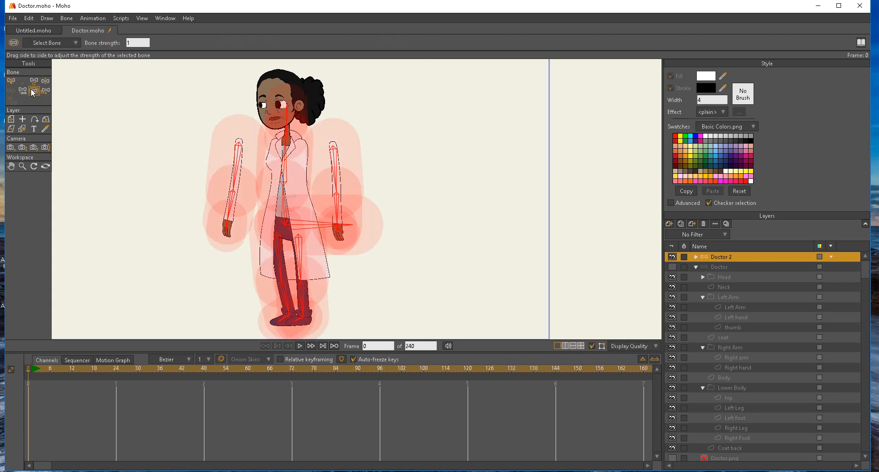
pyautogui.moveTo(313, 179); pyautogui.dragTo(182, 183)
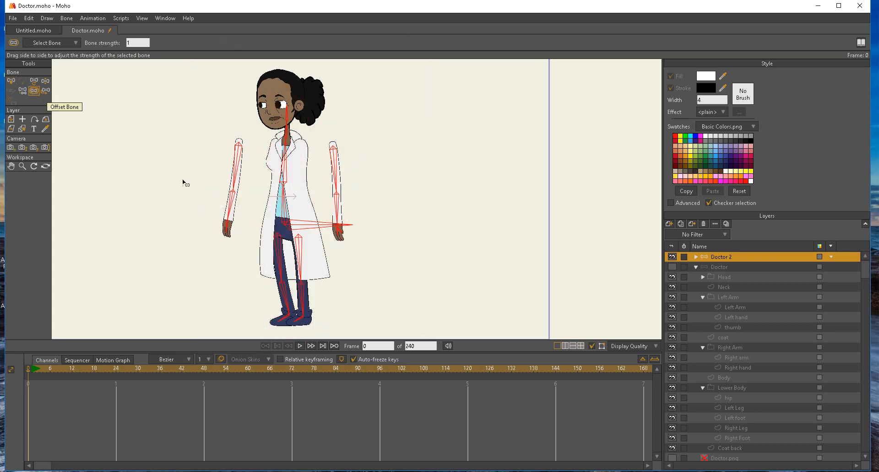
# - Test the doctor's right forearm and upper chest bones again with Manipulate Bones
pyautogui.click(45, 81)
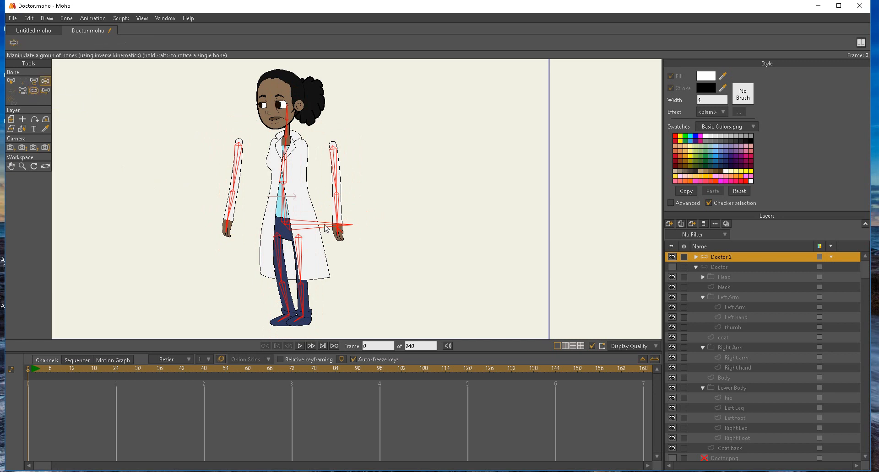
pyautogui.moveTo(234, 211)
pyautogui.mouseDown()
pyautogui.moveTo(200, 162)
pyautogui.moveTo(229, 225)
pyautogui.mouseUp()
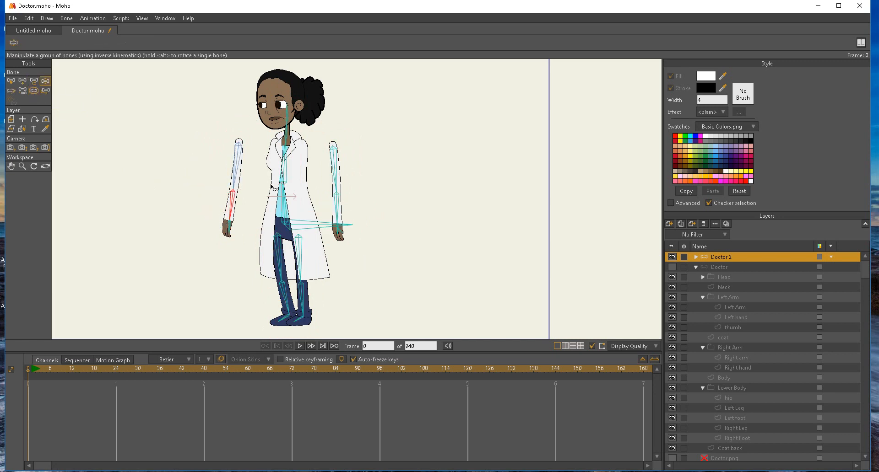
pyautogui.click(287, 173)
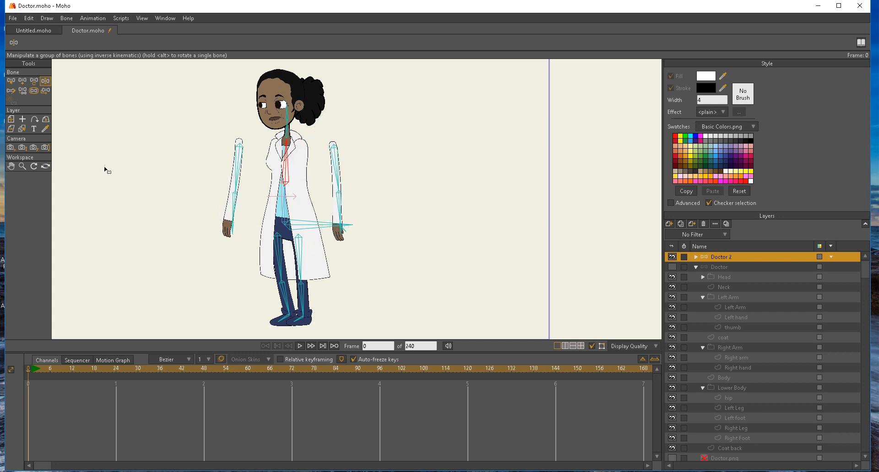
# - Bind the Head group layer of Doctor 2 to the head bone B5
pyautogui.click(11, 81)
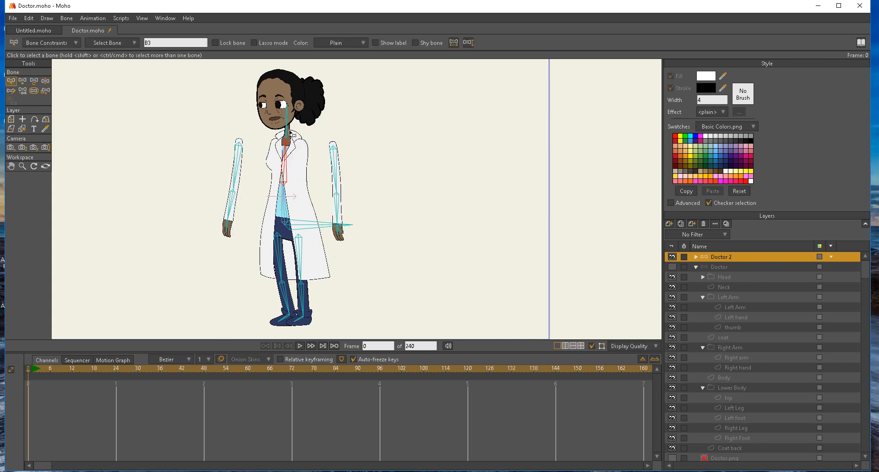
pyautogui.click(287, 117)
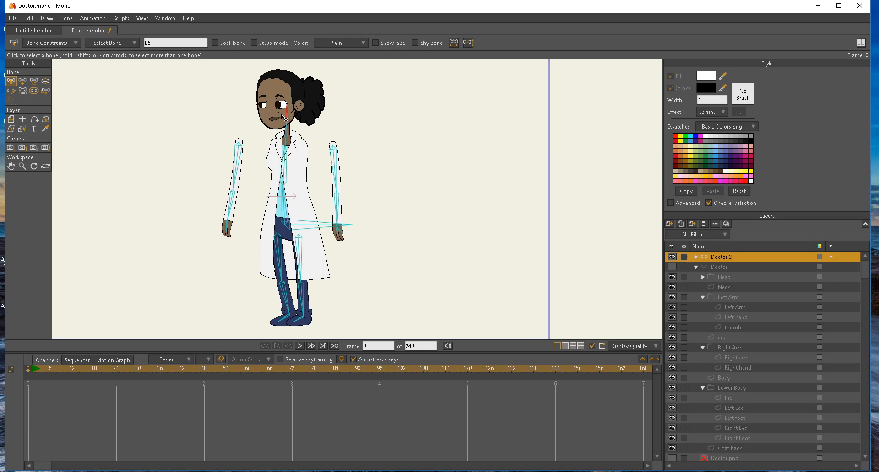
pyautogui.click(696, 266)
pyautogui.click(696, 257)
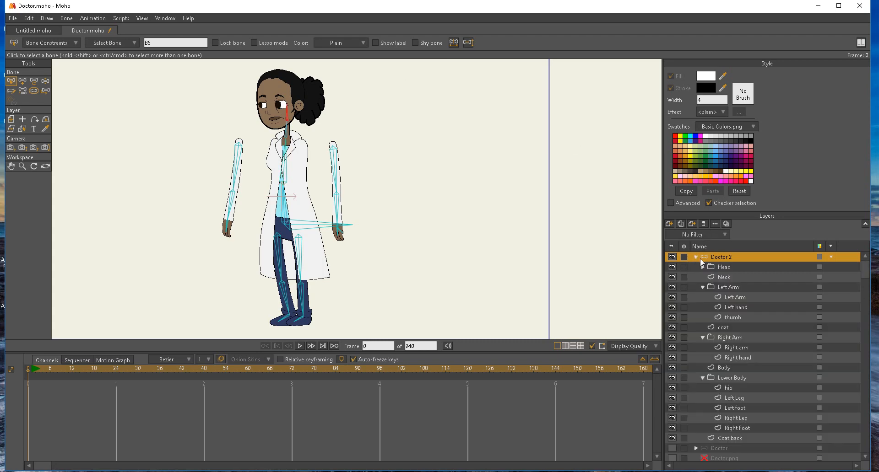
pyautogui.click(728, 269)
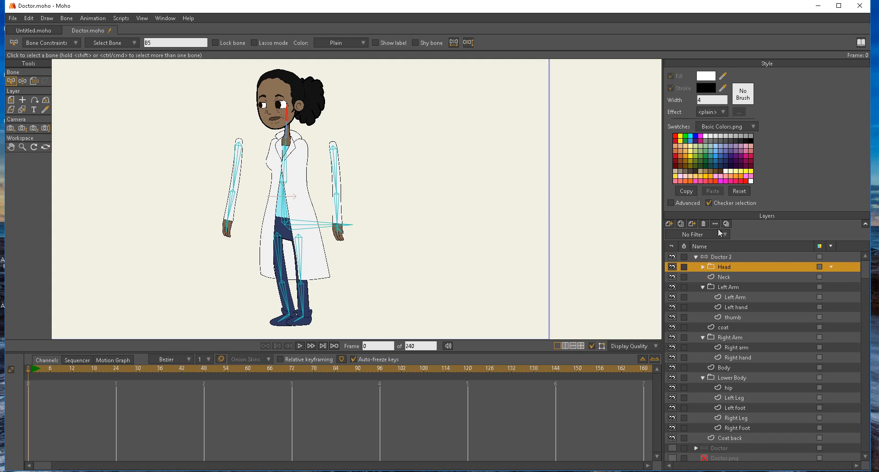
pyautogui.click(34, 80)
pyautogui.click(290, 120)
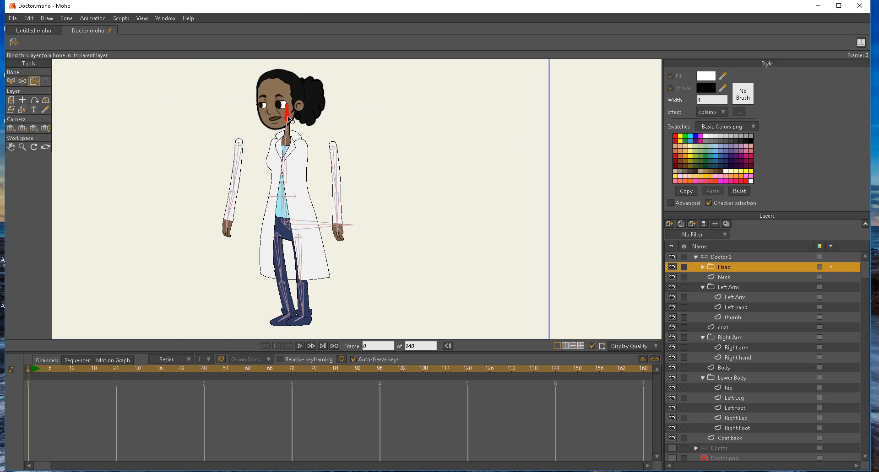
# - Examine the layers inside the Head group, including ears and Hair, and collapse the group again
pyautogui.click(703, 267)
pyautogui.click(719, 277)
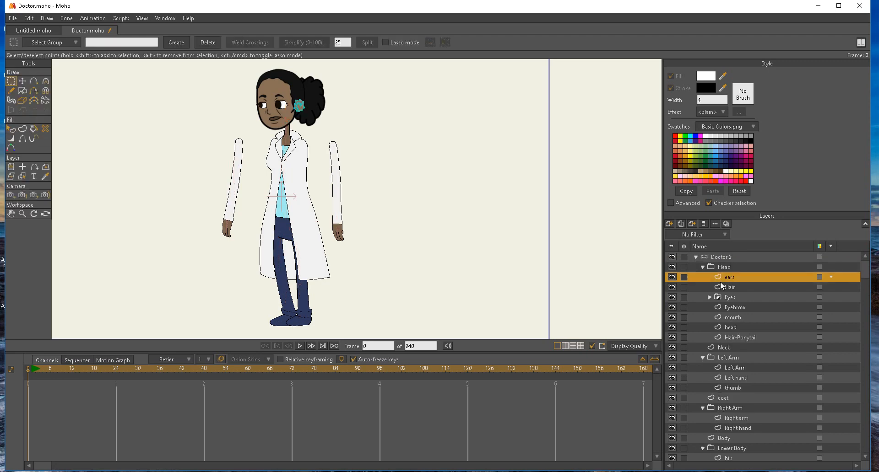
pyautogui.click(723, 287)
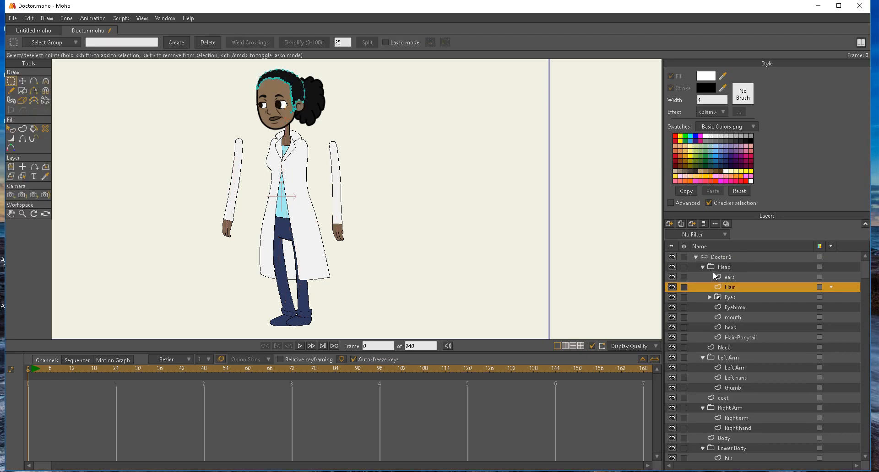
pyautogui.click(704, 267)
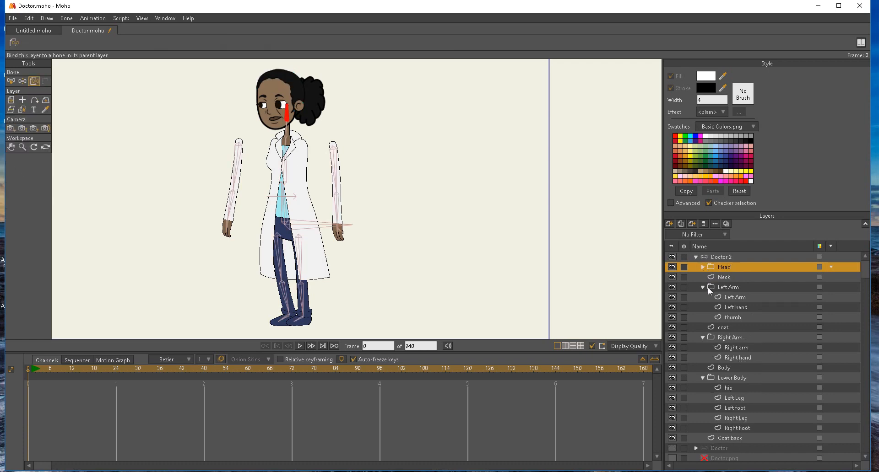
# - Bind all points of the Neck layer to the neck bone
pyautogui.click(761, 278)
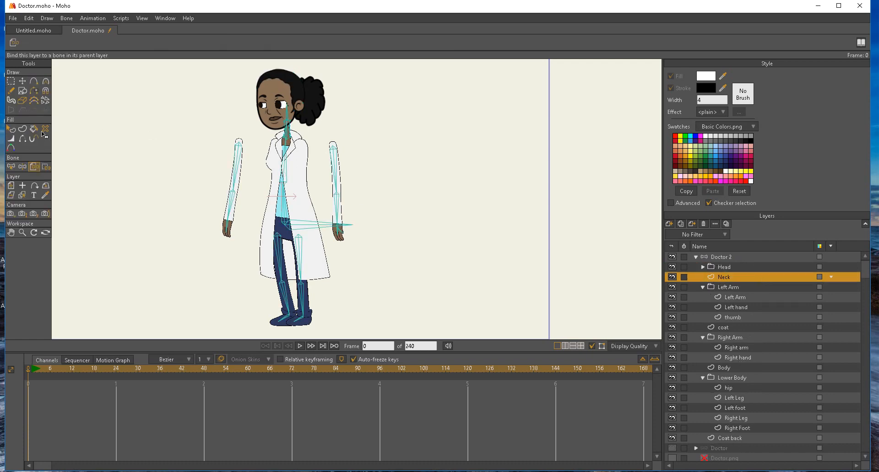
pyautogui.click(21, 167)
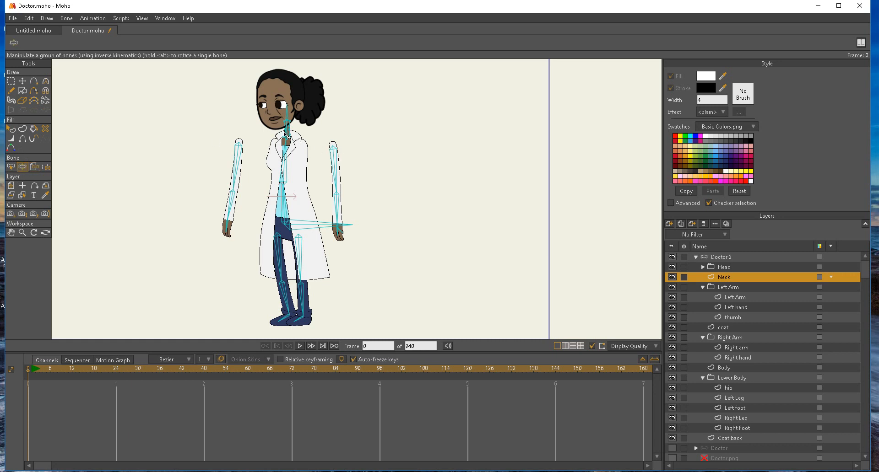
pyautogui.click(46, 167)
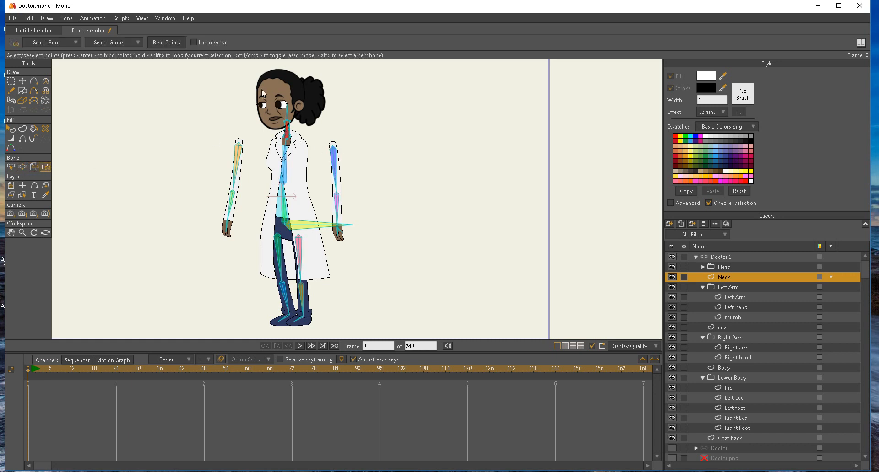
pyautogui.moveTo(259, 113); pyautogui.dragTo(341, 173)
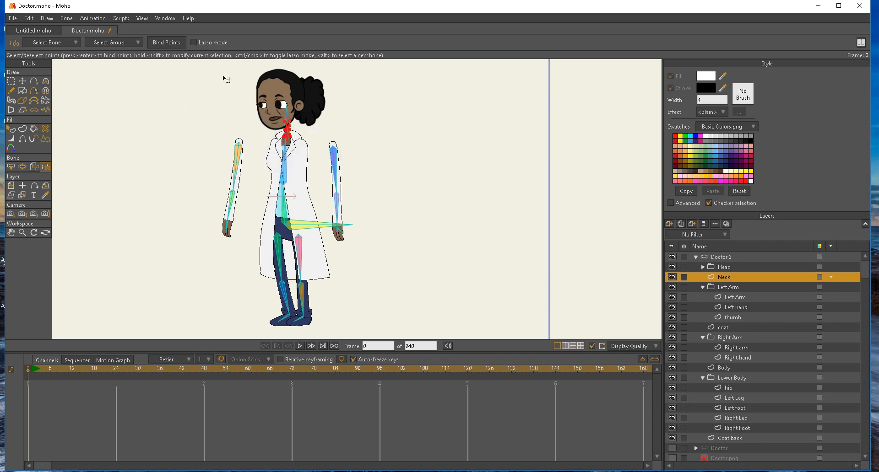
pyautogui.click(167, 43)
pyautogui.click(22, 166)
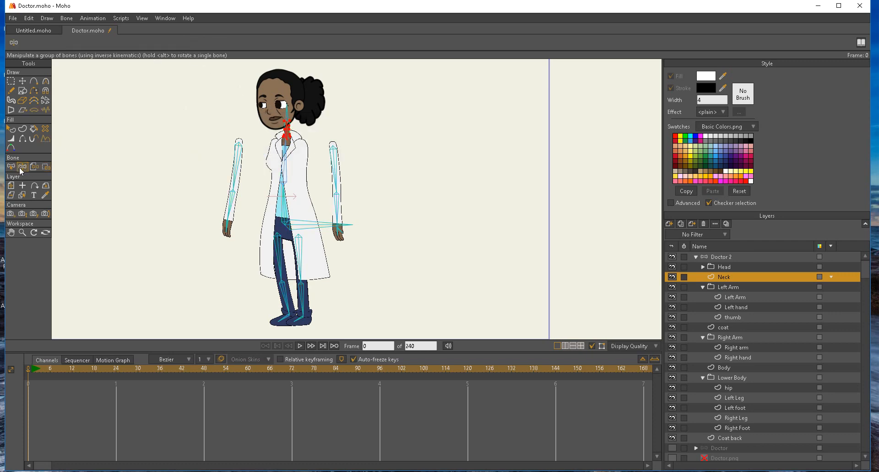
# - Test the doctor's head and neck bones with Manipulate Bones
pyautogui.moveTo(311, 94); pyautogui.dragTo(288, 105)
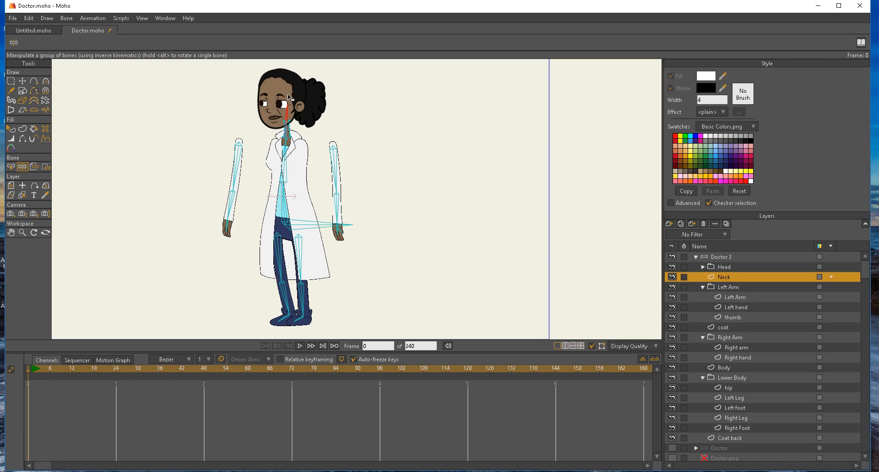
# - Bind all points of the Left Arm layer to the left upper arm bone
pyautogui.click(721, 287)
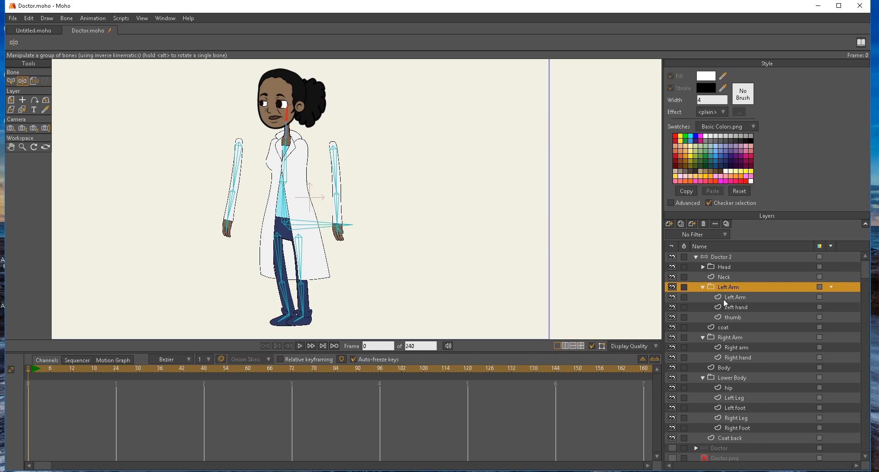
pyautogui.click(724, 300)
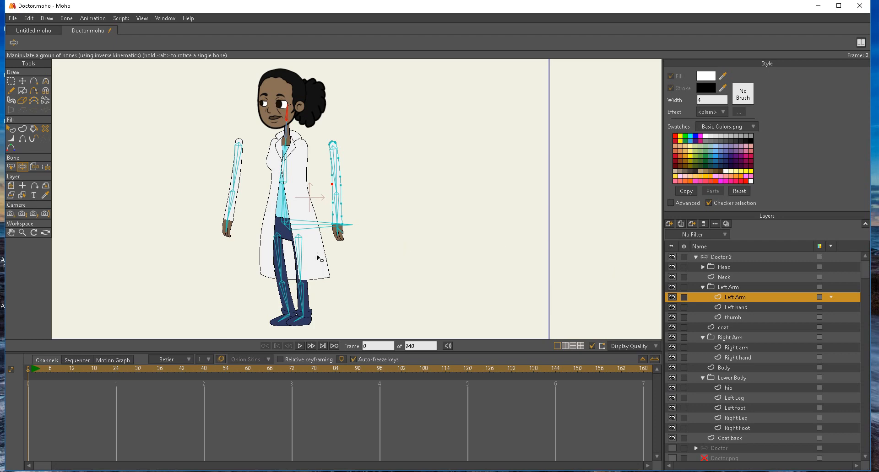
pyautogui.click(335, 161)
pyautogui.click(46, 167)
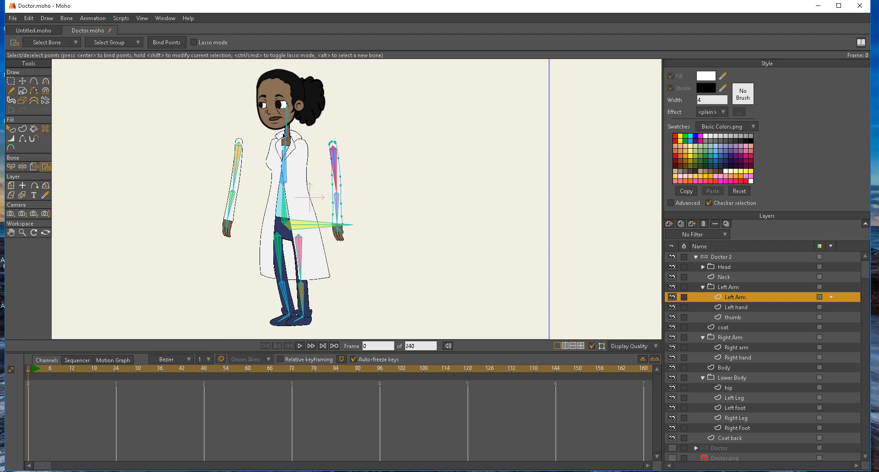
pyautogui.moveTo(326, 134); pyautogui.dragTo(398, 293)
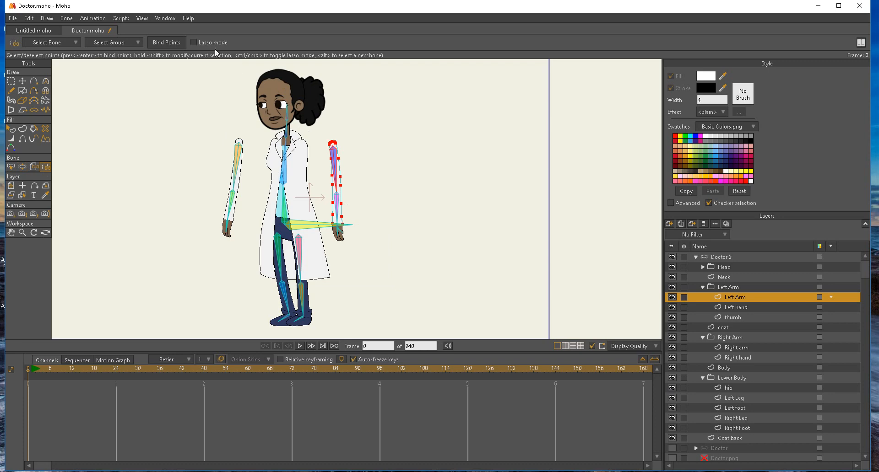
pyautogui.click(163, 40)
# - Bind the lower points of the Left Arm layer to the left forearm bone
pyautogui.click(24, 166)
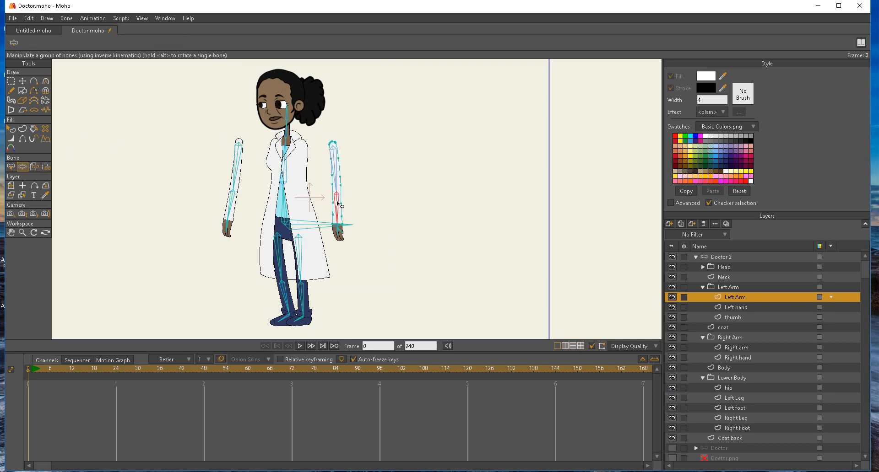
pyautogui.click(46, 167)
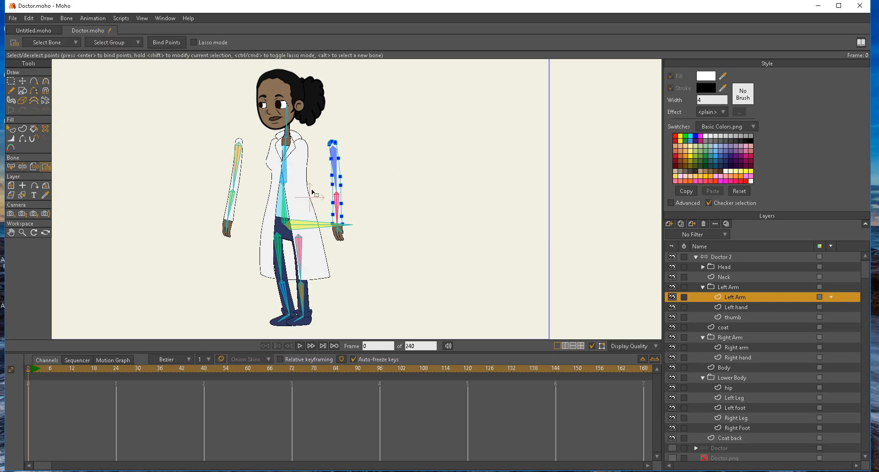
pyautogui.moveTo(311, 192); pyautogui.dragTo(372, 241)
# - Bind all points of the Left hand layer to the left hand bone
pyautogui.click(722, 308)
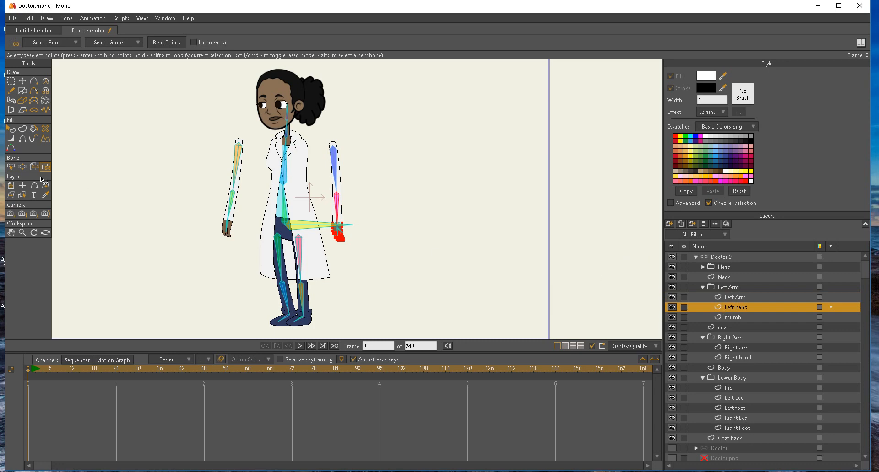
pyautogui.click(23, 233)
pyautogui.moveTo(112, 233); pyautogui.dragTo(282, 206)
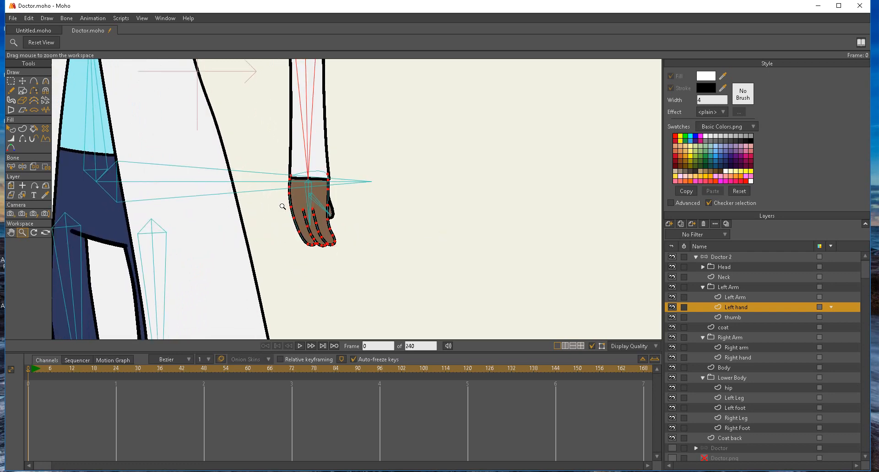
pyautogui.click(22, 167)
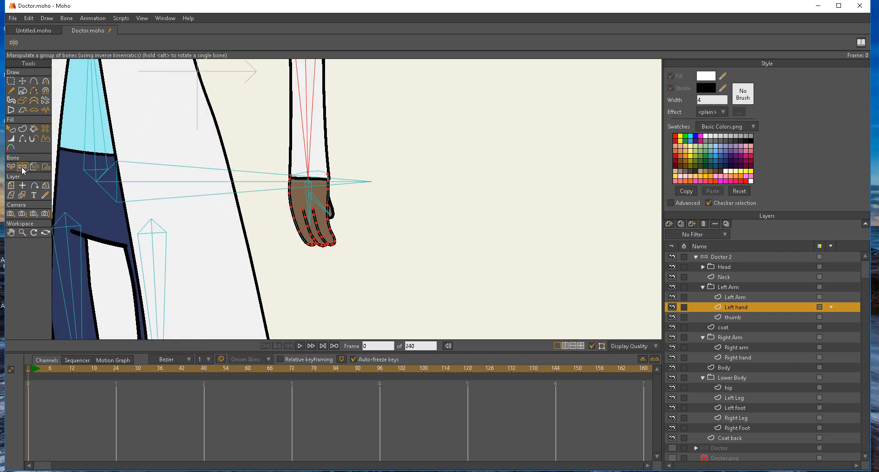
pyautogui.click(310, 189)
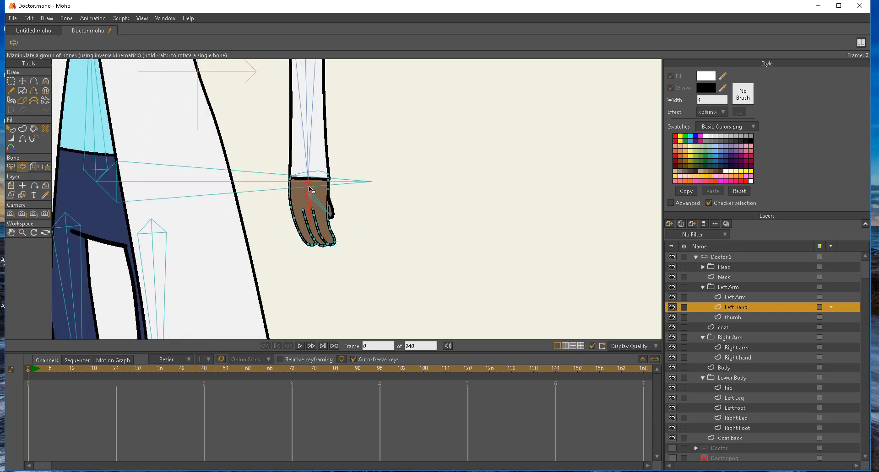
pyautogui.click(46, 167)
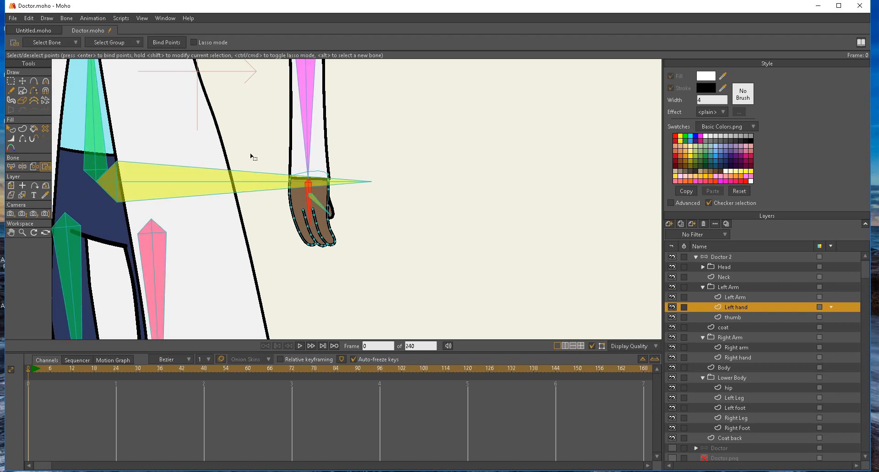
pyautogui.moveTo(249, 154); pyautogui.dragTo(405, 296)
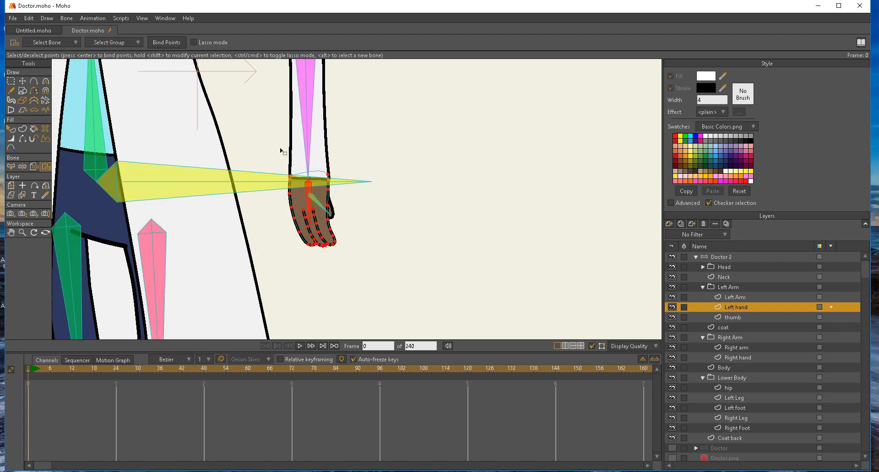
pyautogui.click(167, 42)
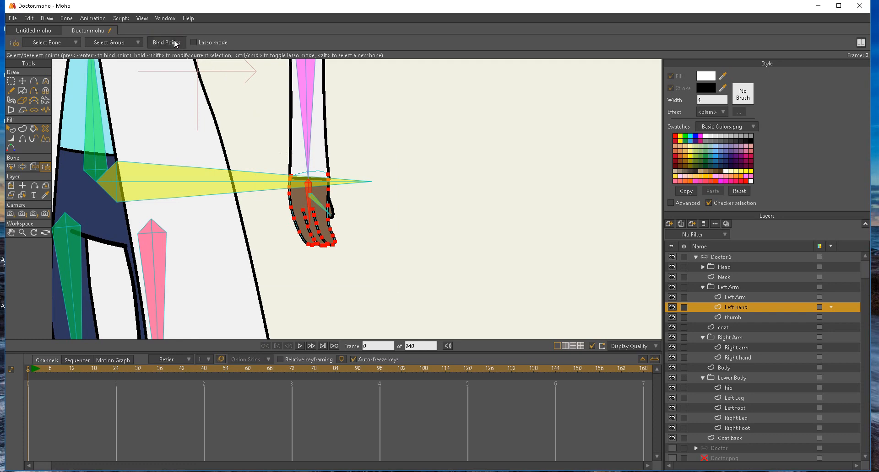
# - Bind all points of the thumb layer to the small thumb bone of the left hand
pyautogui.click(745, 317)
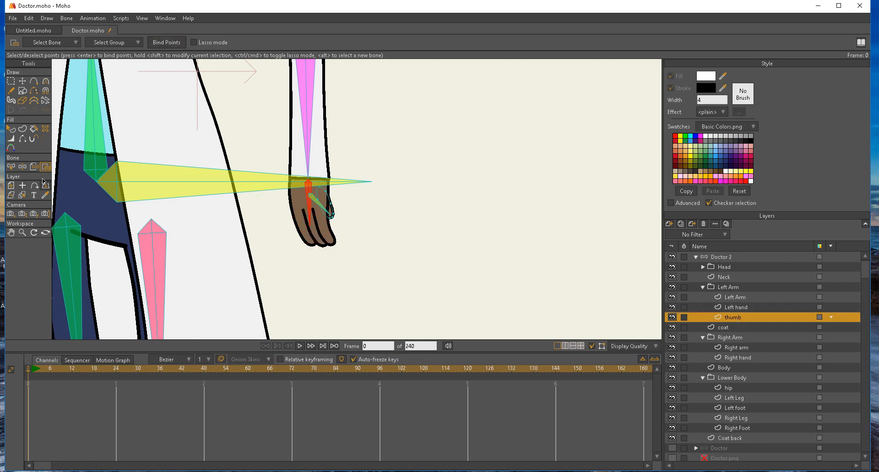
pyautogui.click(22, 167)
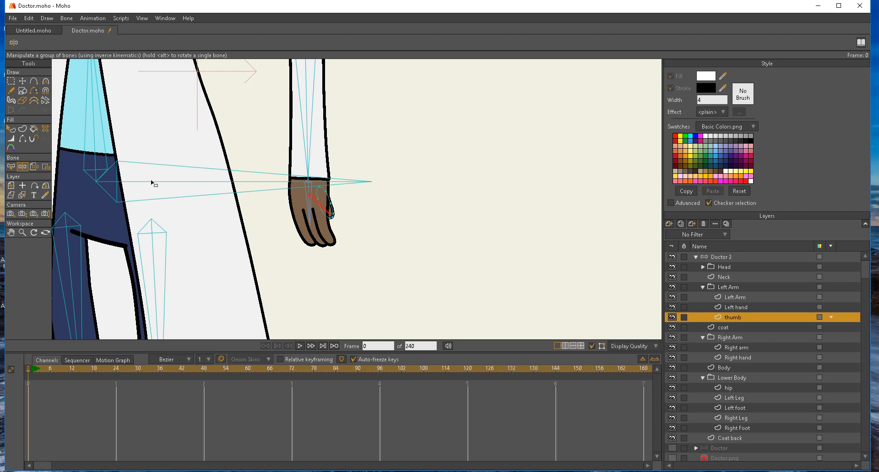
pyautogui.click(49, 168)
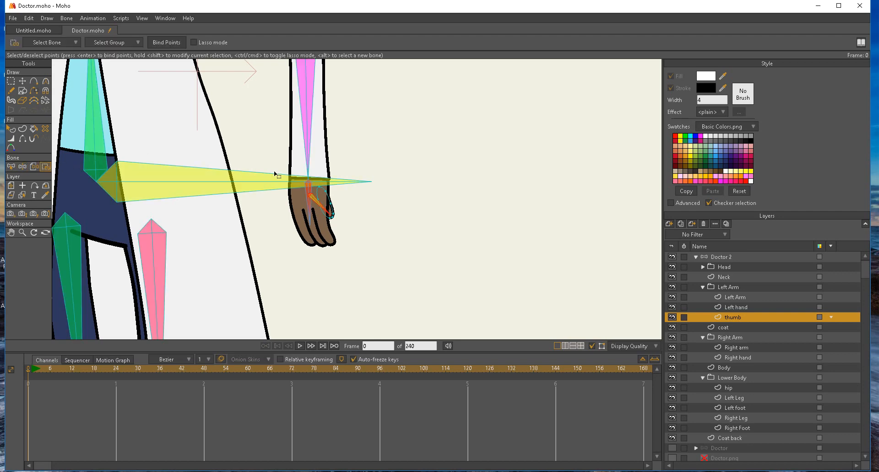
pyautogui.moveTo(275, 172); pyautogui.dragTo(364, 220)
pyautogui.click(158, 42)
# - Test how the left hand and thumb bend at the wrist by rotating the left hand bone
pyautogui.click(23, 167)
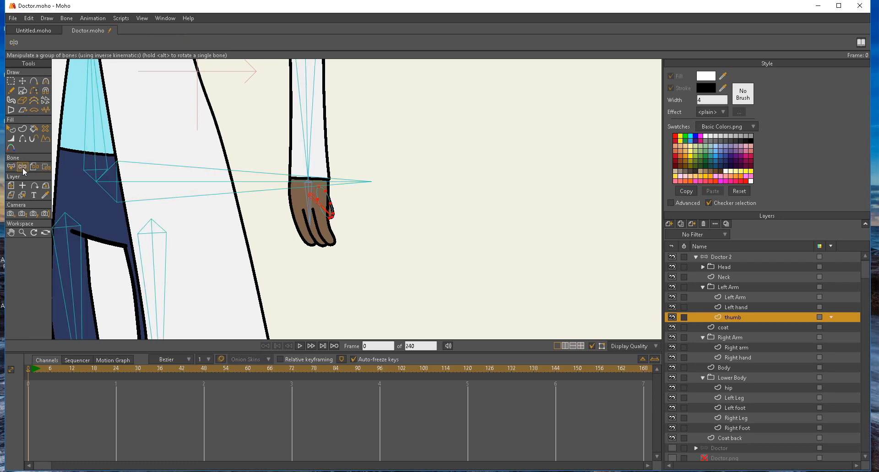
pyautogui.moveTo(313, 210); pyautogui.dragTo(361, 214)
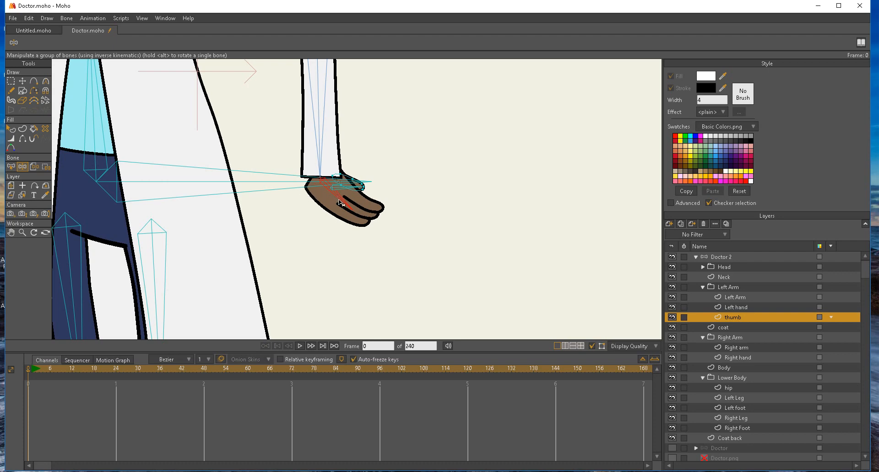
pyautogui.moveTo(346, 206); pyautogui.dragTo(317, 224)
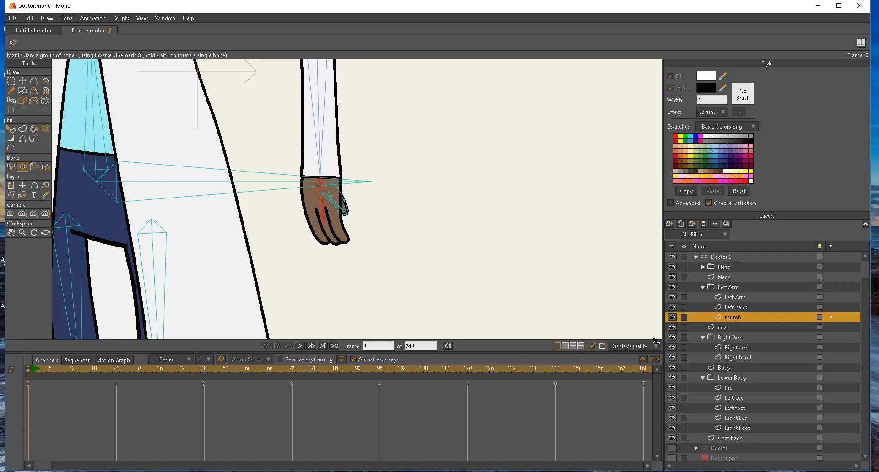
# - Add a point at the middle of the Left hand layer's wrist edge, pull it up into the sleeve, and smooth it
pyautogui.click(735, 308)
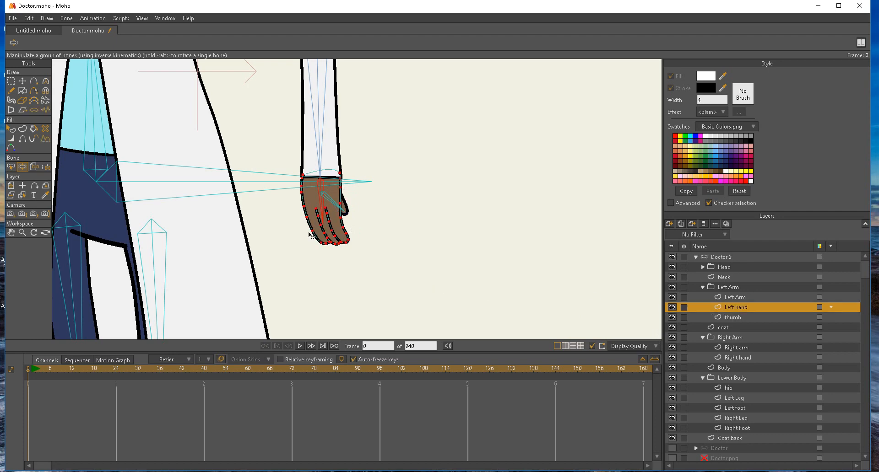
pyautogui.click(35, 83)
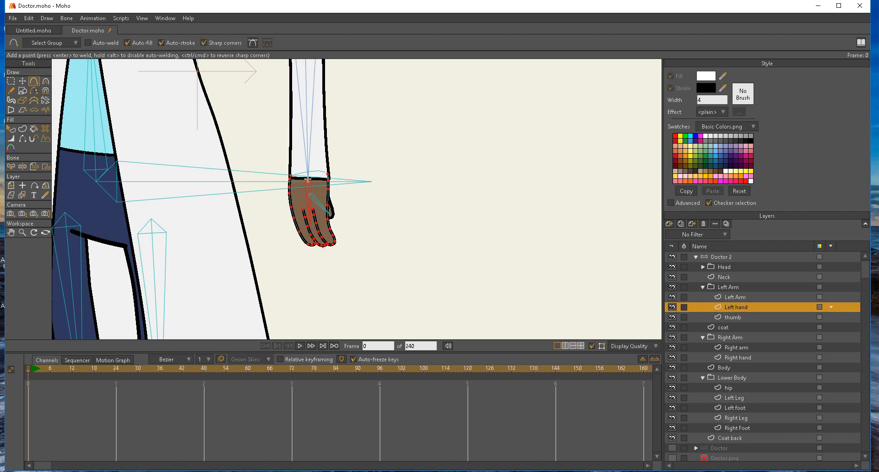
pyautogui.moveTo(308, 173); pyautogui.dragTo(307, 160)
pyautogui.click(45, 81)
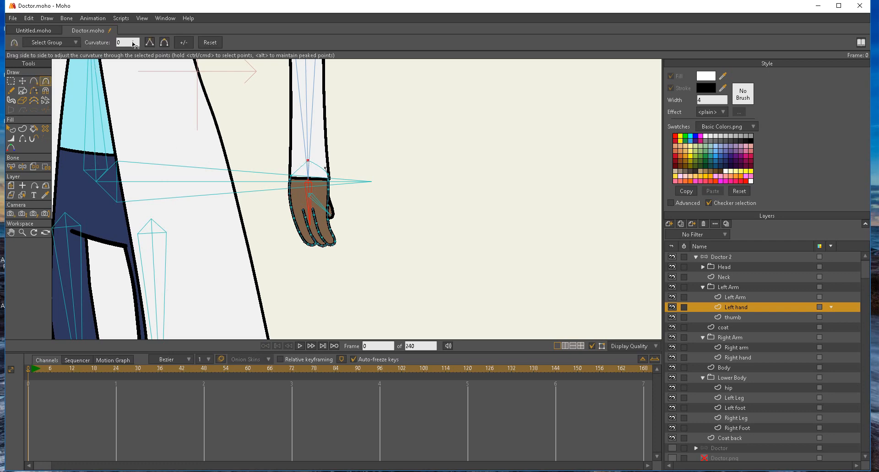
pyautogui.click(164, 42)
# - Test the left hand and left forearm bones with Manipulate Bones to check the reshaped wrist
pyautogui.click(22, 167)
pyautogui.moveTo(311, 212)
pyautogui.mouseDown()
pyautogui.moveTo(366, 189)
pyautogui.moveTo(311, 221)
pyautogui.moveTo(251, 193)
pyautogui.moveTo(281, 223)
pyautogui.moveTo(325, 222)
pyautogui.moveTo(333, 198)
pyautogui.moveTo(295, 235)
pyautogui.moveTo(323, 216)
pyautogui.moveTo(320, 201)
pyautogui.mouseUp()
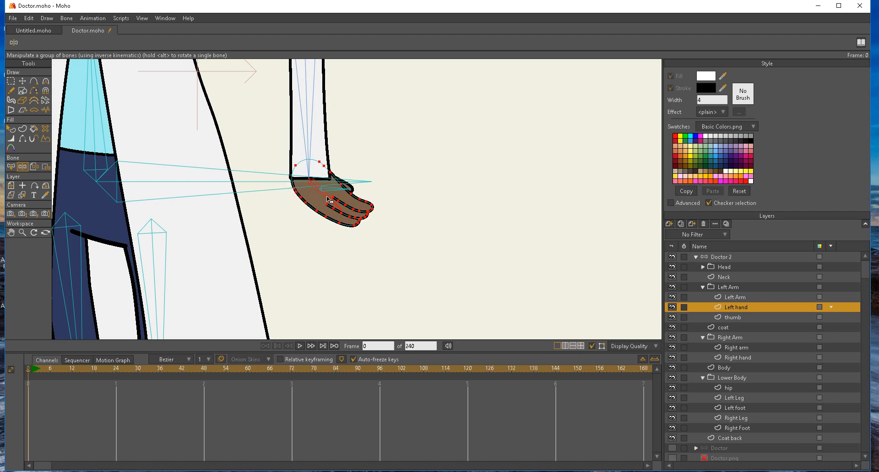
pyautogui.moveTo(328, 200)
pyautogui.mouseDown()
pyautogui.moveTo(316, 220)
pyautogui.moveTo(265, 177)
pyautogui.moveTo(264, 160)
pyautogui.moveTo(308, 250)
pyautogui.moveTo(251, 167)
pyautogui.moveTo(297, 224)
pyautogui.moveTo(334, 212)
pyautogui.mouseUp()
pyautogui.moveTo(222, 178); pyautogui.dragTo(188, 301)
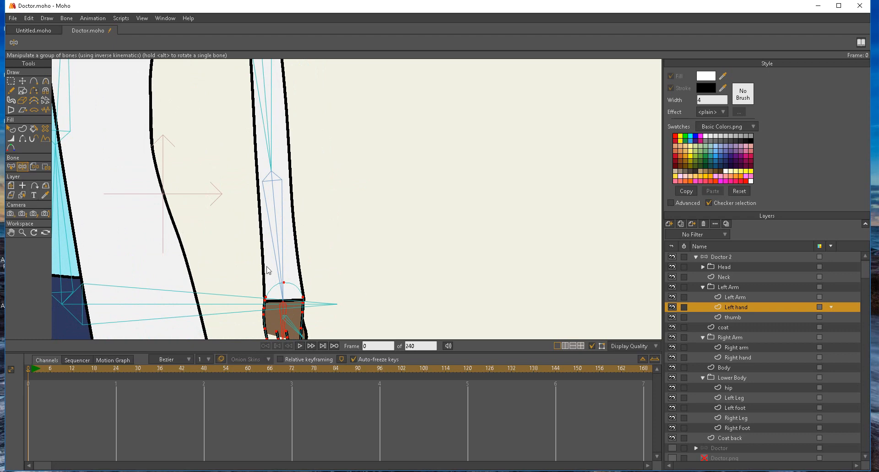
pyautogui.moveTo(280, 270); pyautogui.dragTo(269, 205)
# - Bind all points of the coat layer to the lower torso bone just above the hip
pyautogui.click(23, 234)
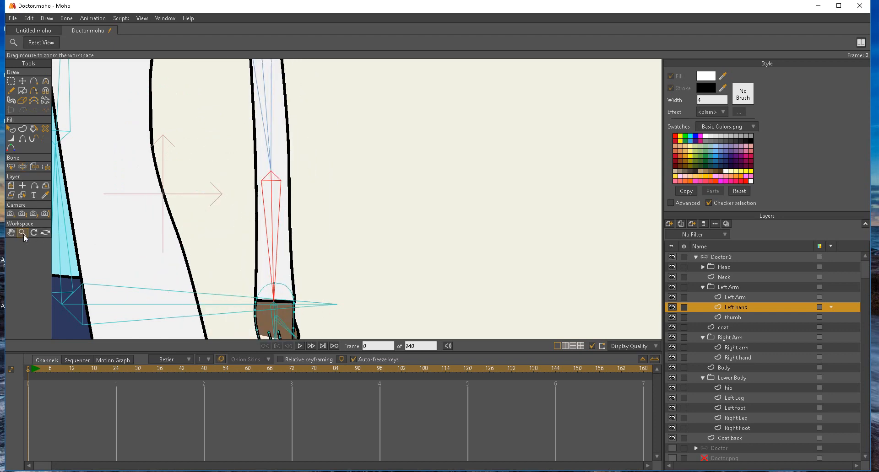
pyautogui.moveTo(350, 247); pyautogui.dragTo(133, 236)
pyautogui.moveTo(419, 237); pyautogui.dragTo(425, 231)
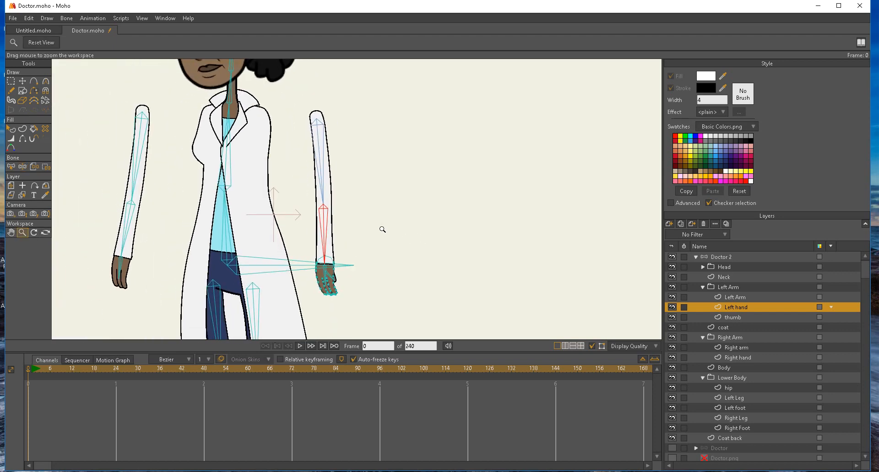
pyautogui.click(711, 328)
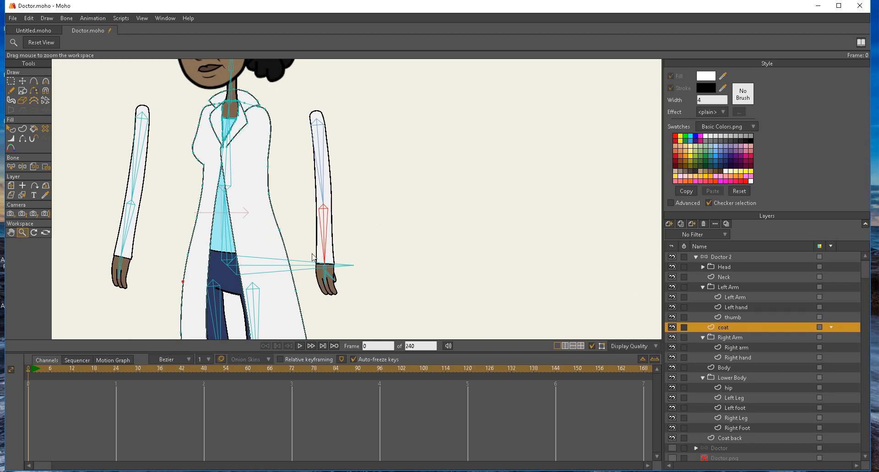
pyautogui.moveTo(181, 242); pyautogui.dragTo(175, 193)
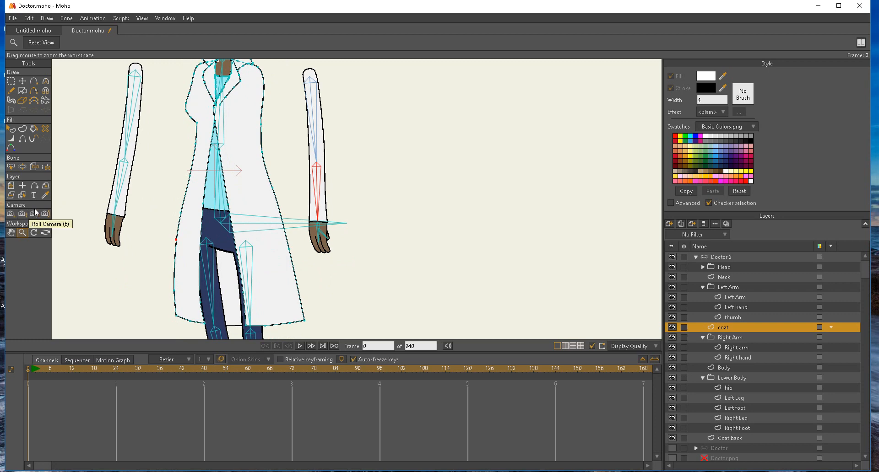
pyautogui.click(22, 167)
pyautogui.click(231, 197)
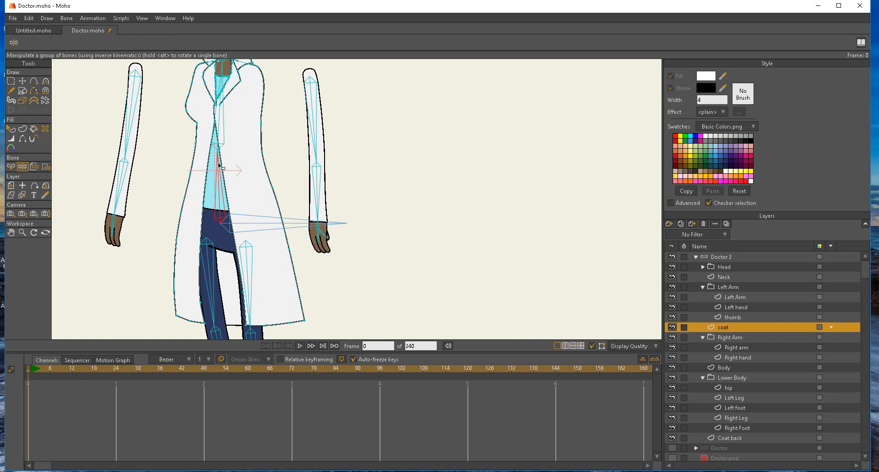
pyautogui.moveTo(220, 167)
pyautogui.mouseDown()
pyautogui.moveTo(236, 167)
pyautogui.moveTo(197, 173)
pyautogui.moveTo(232, 163)
pyautogui.moveTo(218, 159)
pyautogui.mouseUp()
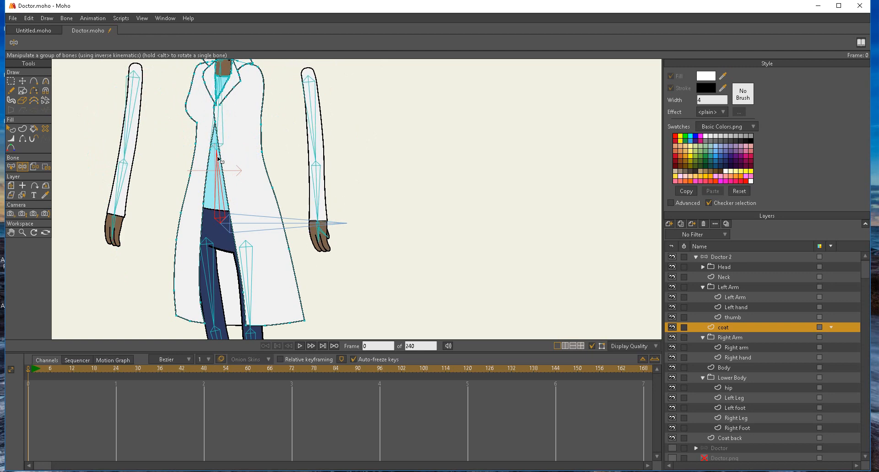
pyautogui.click(46, 168)
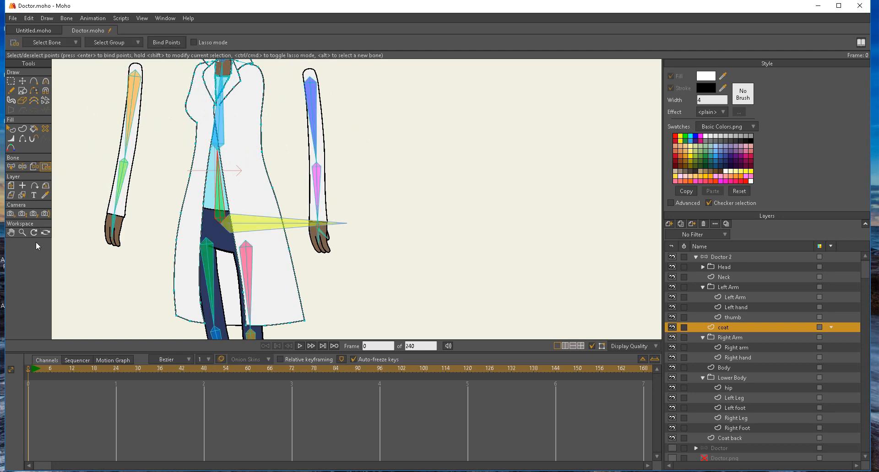
pyautogui.click(21, 233)
pyautogui.moveTo(151, 197); pyautogui.dragTo(147, 223)
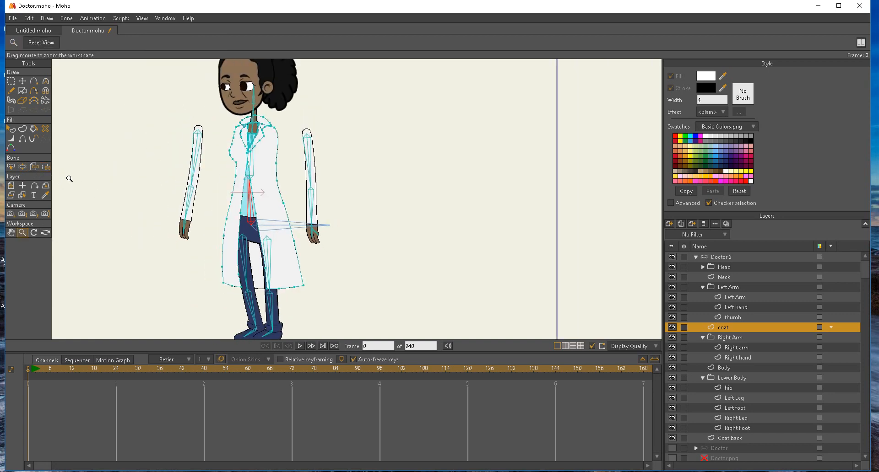
pyautogui.click(46, 167)
pyautogui.moveTo(173, 100); pyautogui.dragTo(362, 315)
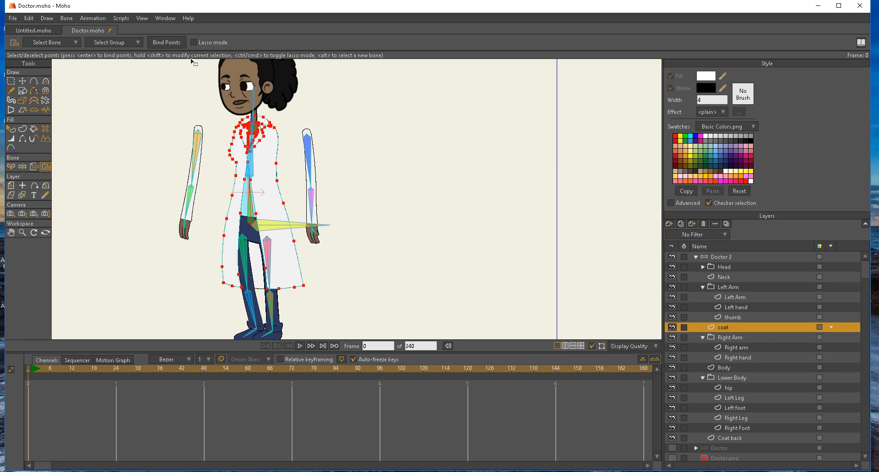
pyautogui.click(169, 42)
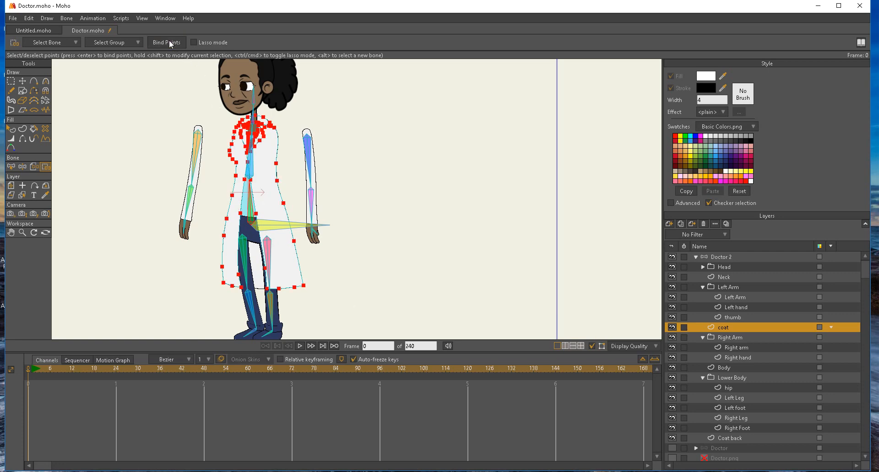
# - Test the lower torso bone on the coat, and bind the coat's points above the waist to the upper torso bone
pyautogui.click(23, 167)
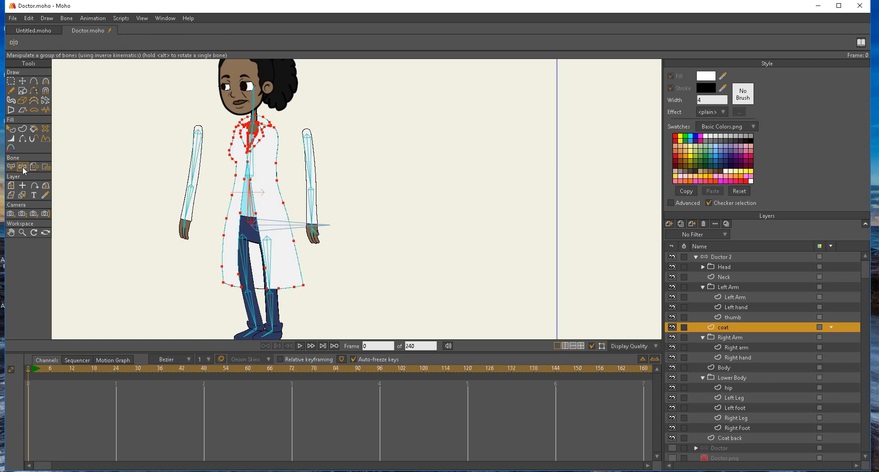
pyautogui.moveTo(253, 204)
pyautogui.mouseDown()
pyautogui.moveTo(220, 209)
pyautogui.moveTo(280, 203)
pyautogui.moveTo(207, 171)
pyautogui.moveTo(302, 229)
pyautogui.moveTo(194, 185)
pyautogui.moveTo(275, 201)
pyautogui.moveTo(206, 183)
pyautogui.moveTo(254, 204)
pyautogui.mouseUp()
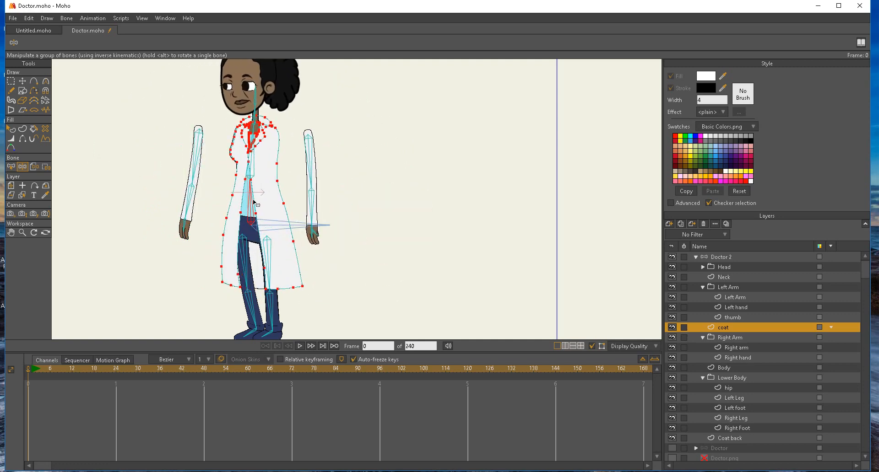
pyautogui.click(255, 158)
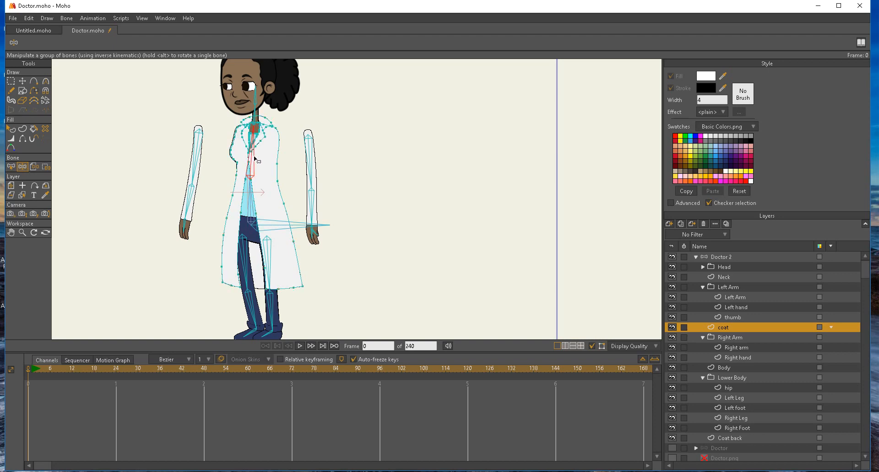
pyautogui.click(46, 167)
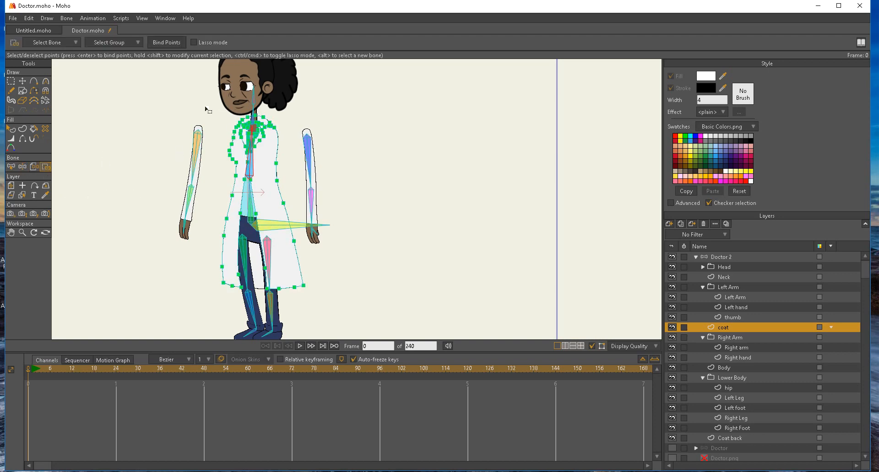
pyautogui.moveTo(185, 93); pyautogui.dragTo(317, 185)
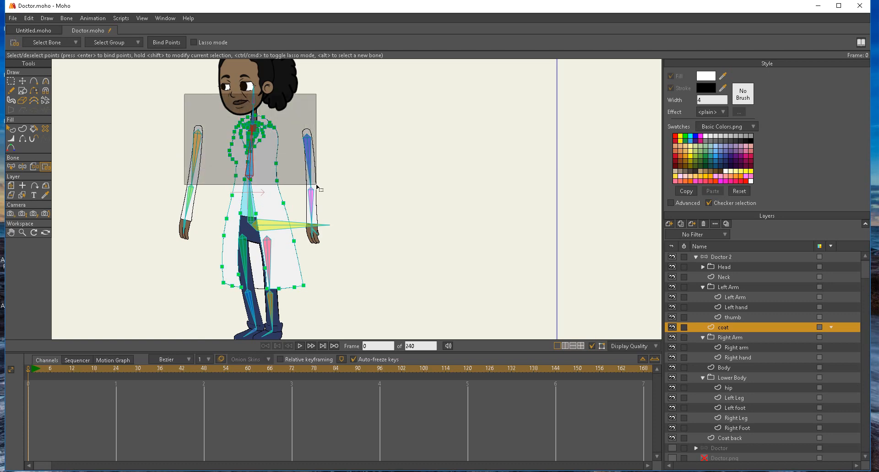
pyautogui.moveTo(317, 186); pyautogui.dragTo(316, 185)
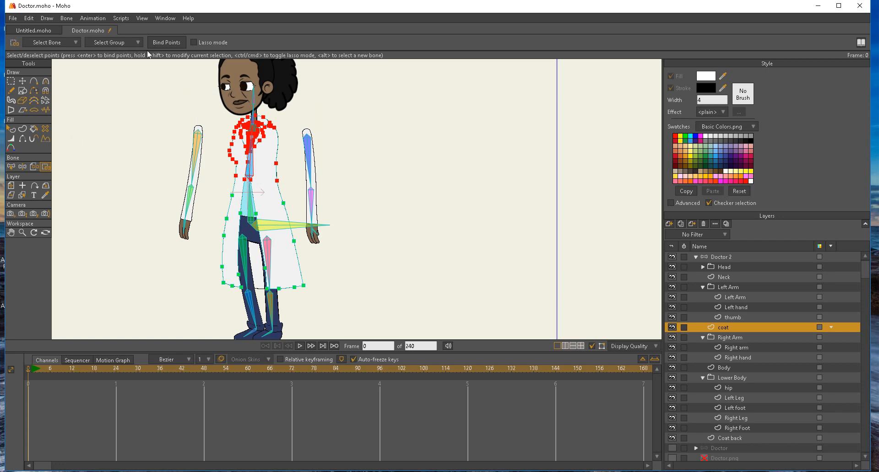
pyautogui.click(161, 41)
# - Test how the coat bends at the waist by manipulating the upper and lower torso bones
pyautogui.click(23, 166)
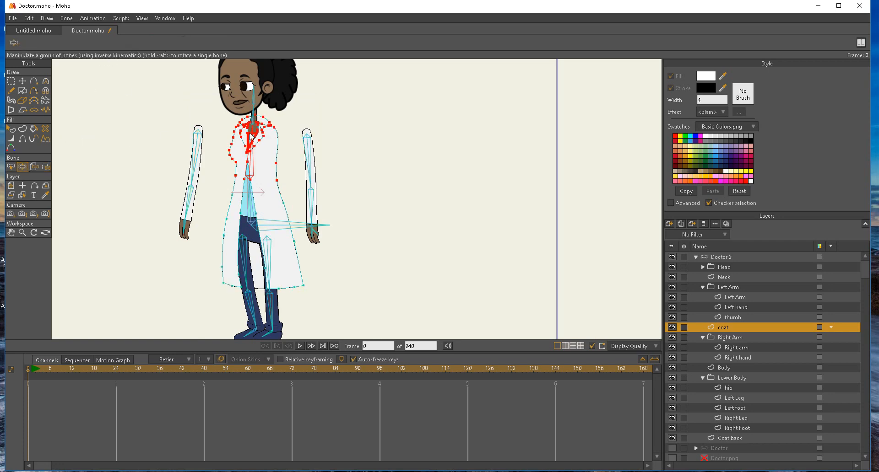
pyautogui.moveTo(256, 166)
pyautogui.mouseDown()
pyautogui.moveTo(220, 181)
pyautogui.moveTo(260, 155)
pyautogui.moveTo(224, 181)
pyautogui.moveTo(244, 161)
pyautogui.mouseUp()
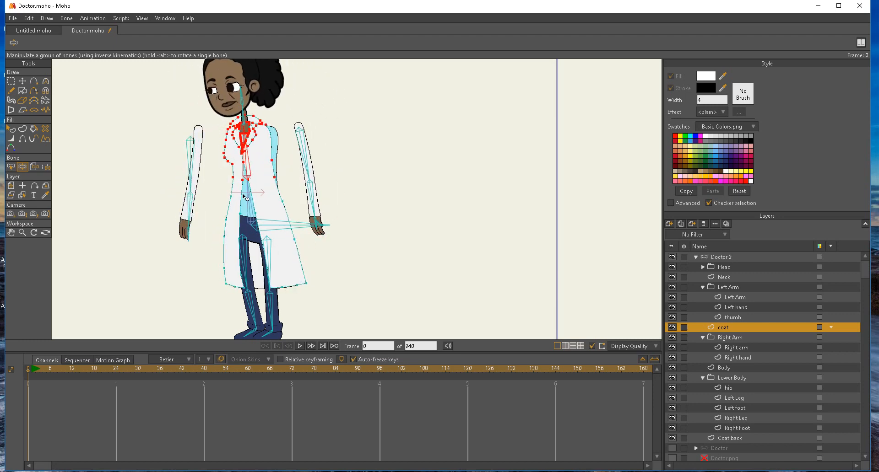
pyautogui.moveTo(245, 202)
pyautogui.mouseDown()
pyautogui.moveTo(229, 202)
pyautogui.moveTo(250, 191)
pyautogui.moveTo(243, 191)
pyautogui.mouseUp()
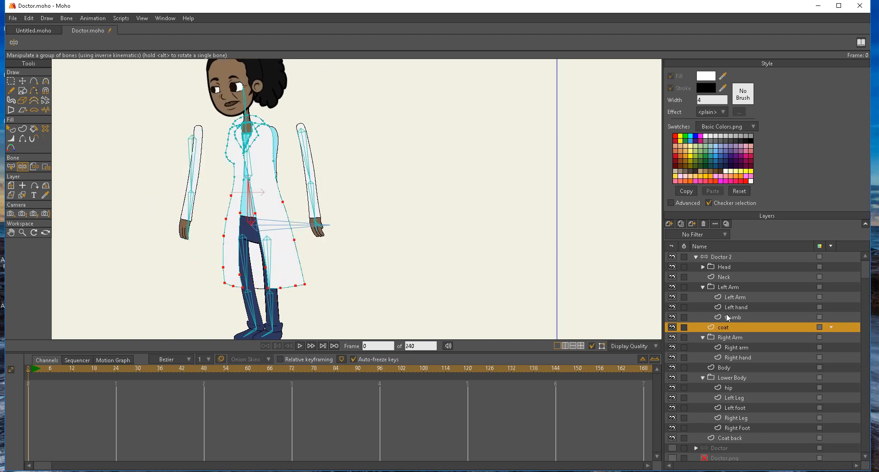
# - Bind all points of the Body layer to the lower torso bone
pyautogui.click(703, 338)
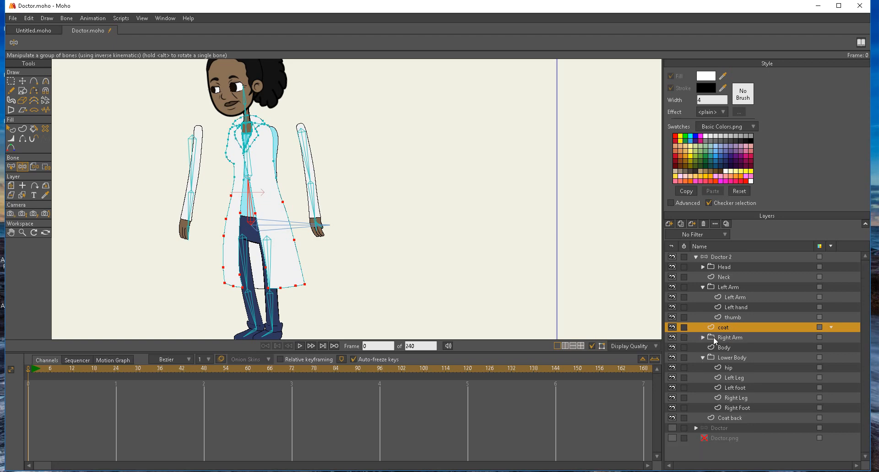
pyautogui.click(717, 347)
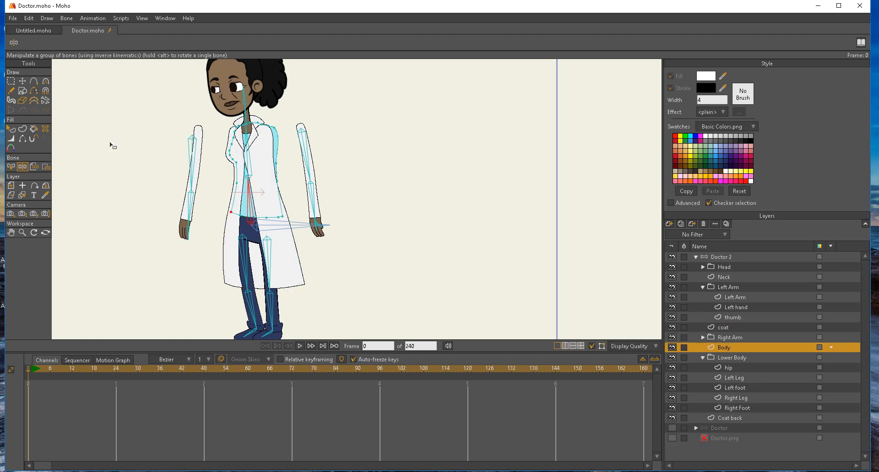
pyautogui.click(46, 167)
pyautogui.moveTo(176, 98); pyautogui.dragTo(369, 259)
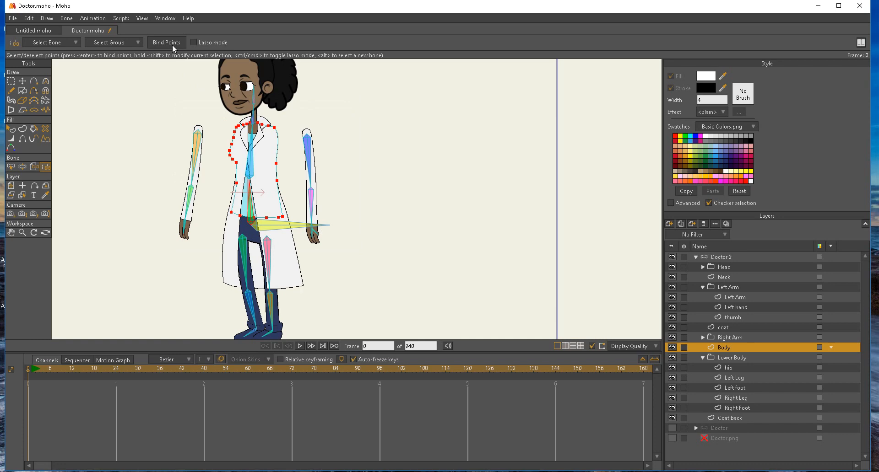
# - Bind the Body layer's points above the waist to the upper torso bone
pyautogui.click(23, 167)
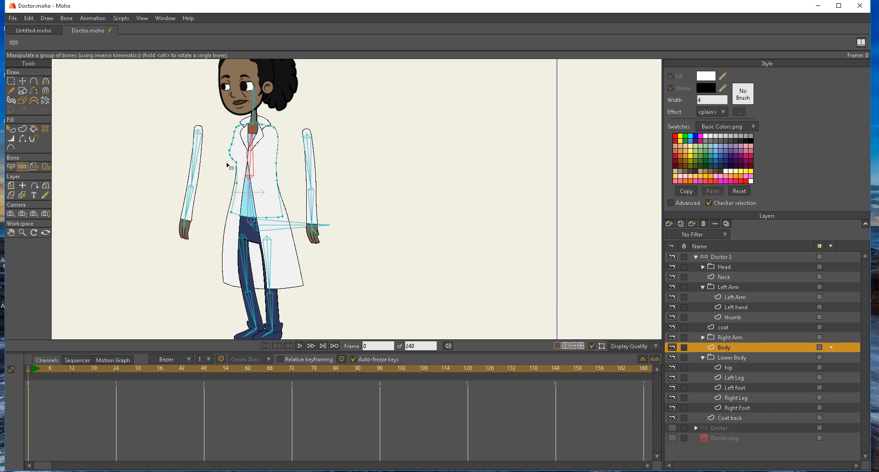
pyautogui.click(45, 167)
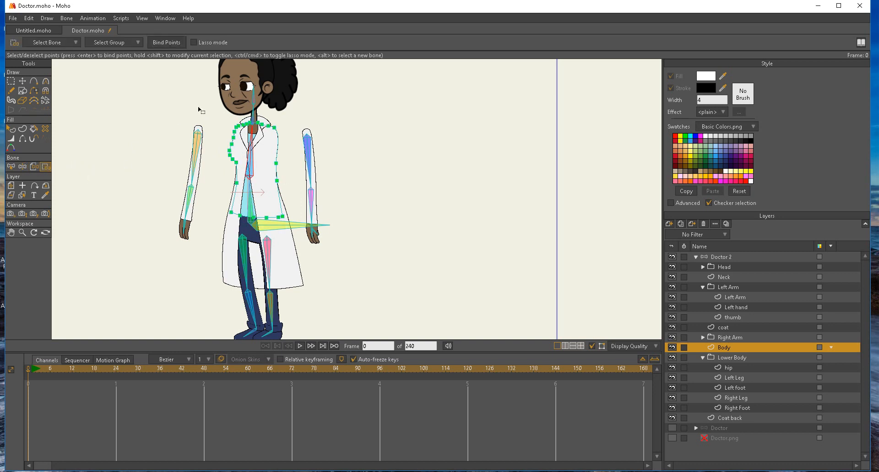
pyautogui.moveTo(198, 108); pyautogui.dragTo(306, 188)
# - Test the Body layer's bend at the waist by manipulating the upper and lower torso bones
pyautogui.click(23, 166)
pyautogui.moveTo(254, 153); pyautogui.dragTo(250, 135)
pyautogui.moveTo(254, 206); pyautogui.dragTo(252, 179)
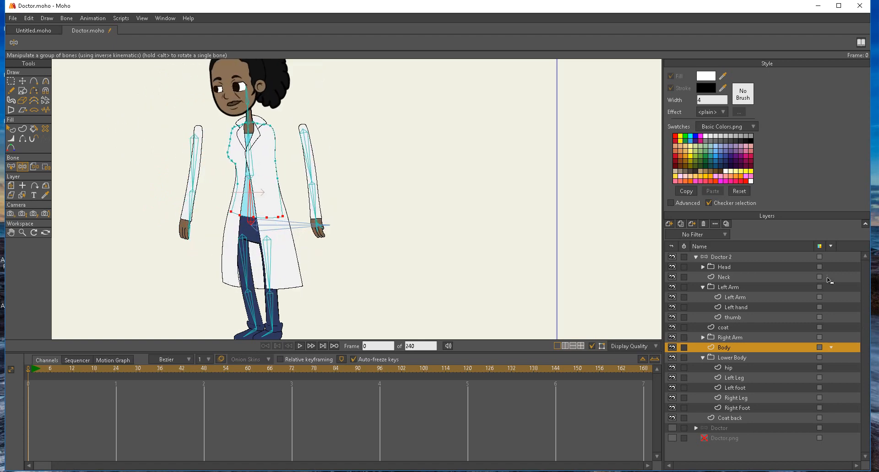
# - Bind all points of the Coat back layer to the lower torso bone and test it with Manipulate Bones
pyautogui.click(726, 418)
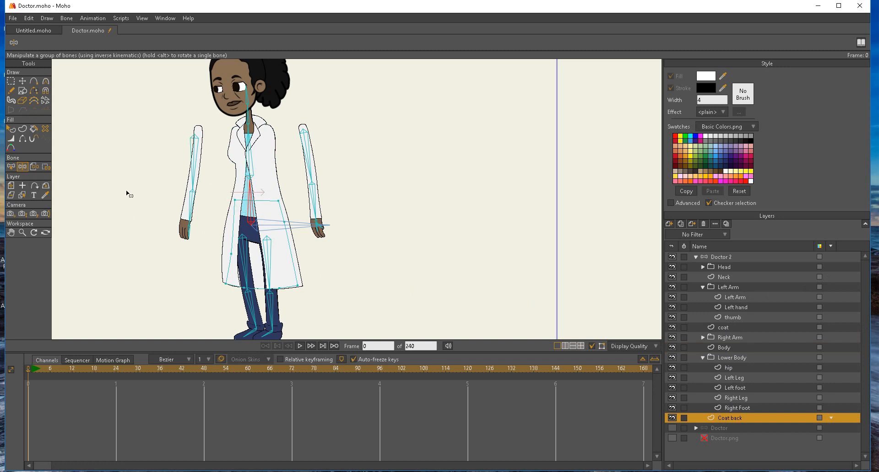
pyautogui.click(45, 166)
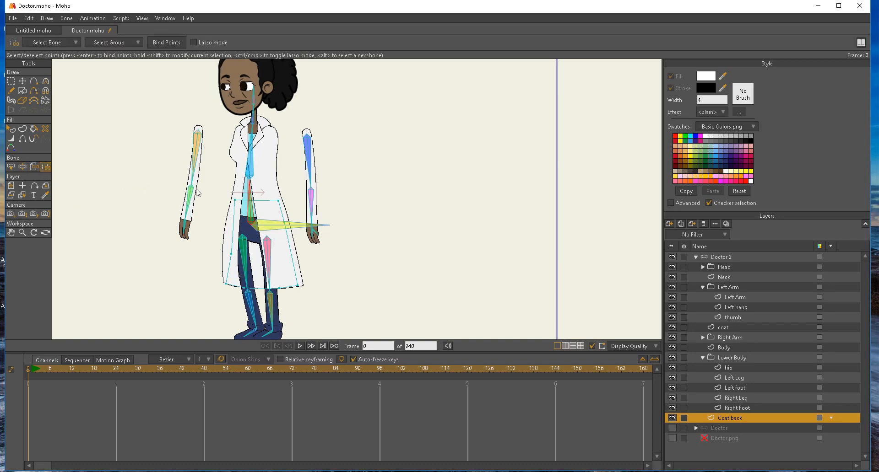
pyautogui.moveTo(184, 180); pyautogui.dragTo(333, 317)
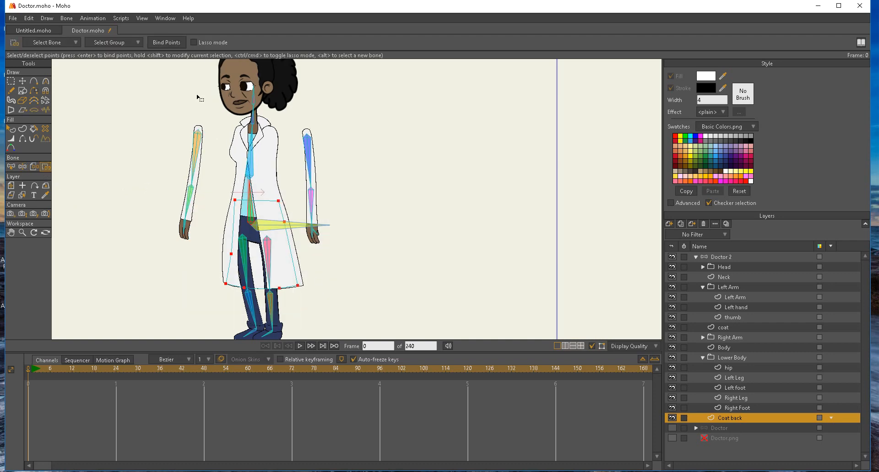
pyautogui.click(164, 44)
pyautogui.click(22, 167)
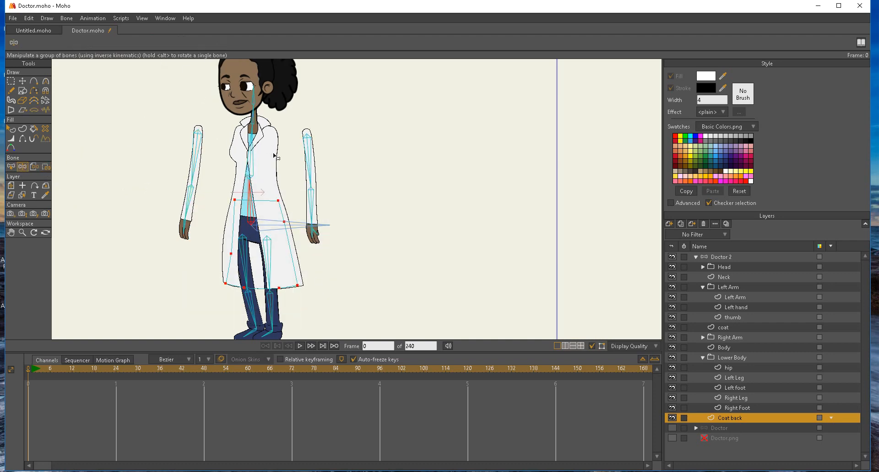
pyautogui.moveTo(248, 192); pyautogui.dragTo(255, 160)
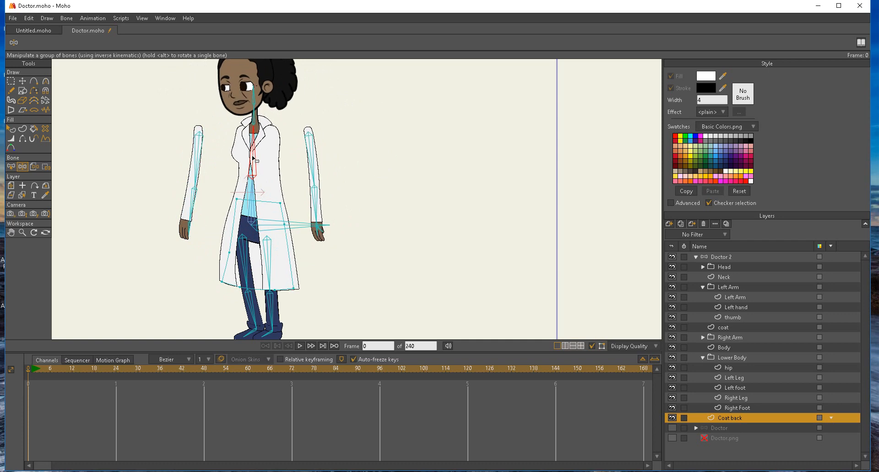
# - Bind all points of the Right arm layer to the right upper arm bone
pyautogui.click(723, 288)
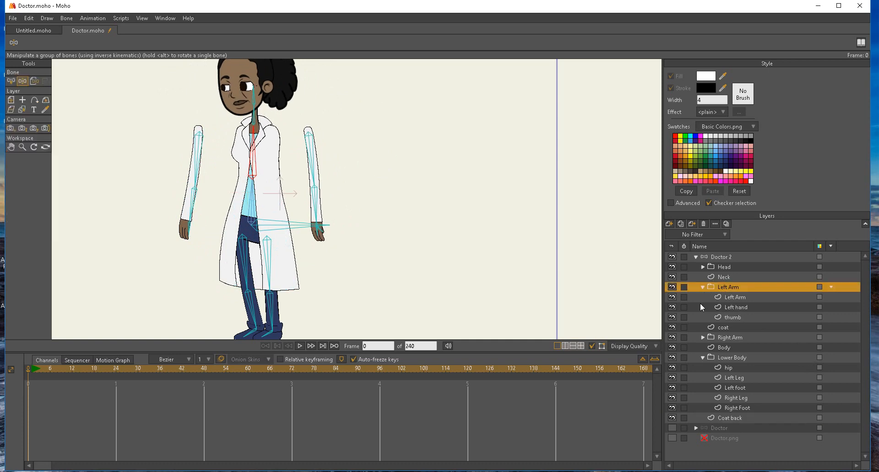
pyautogui.click(716, 339)
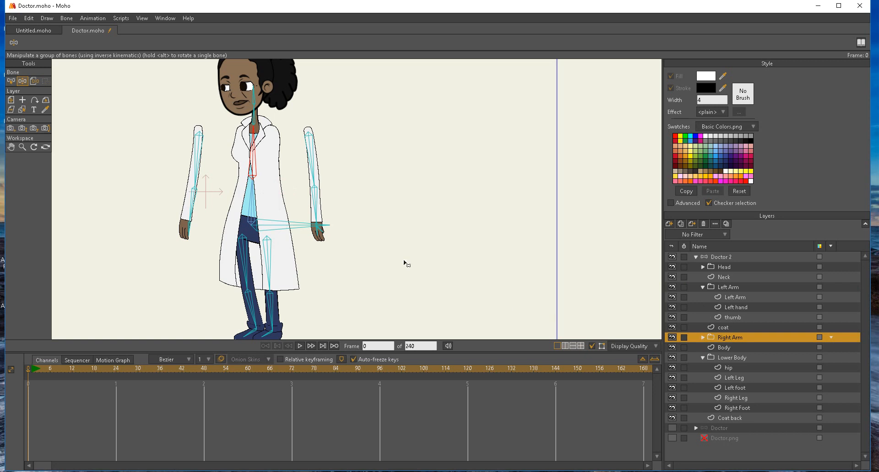
pyautogui.click(703, 338)
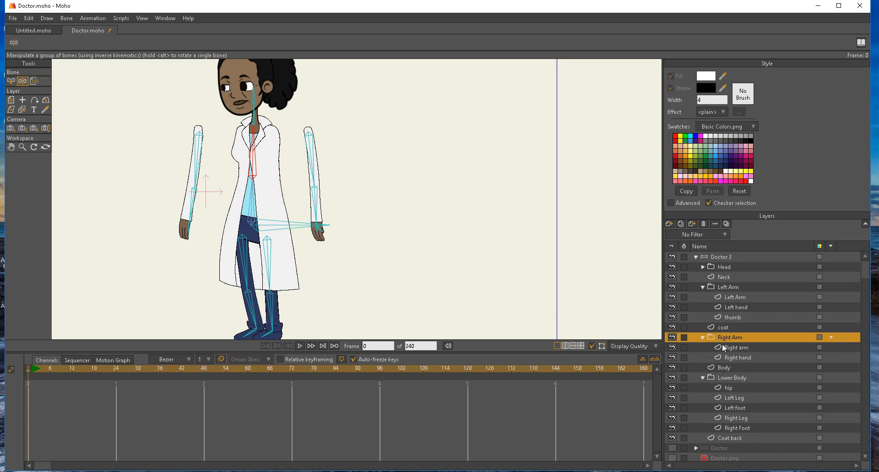
pyautogui.click(725, 349)
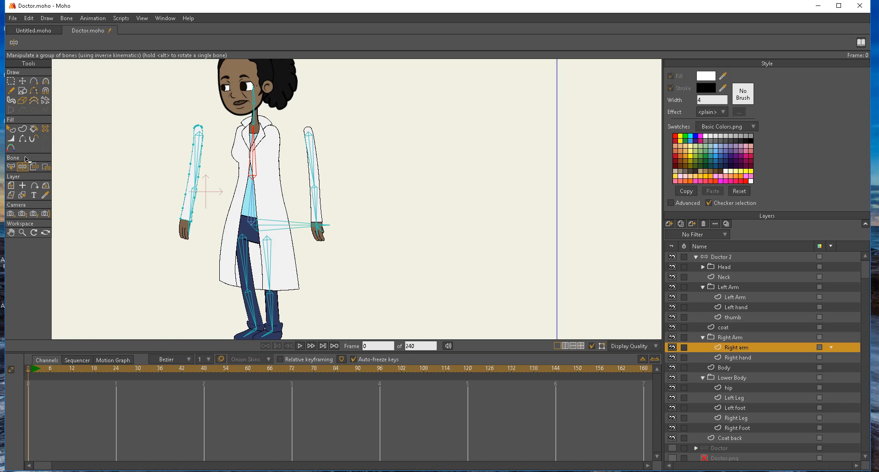
pyautogui.click(200, 145)
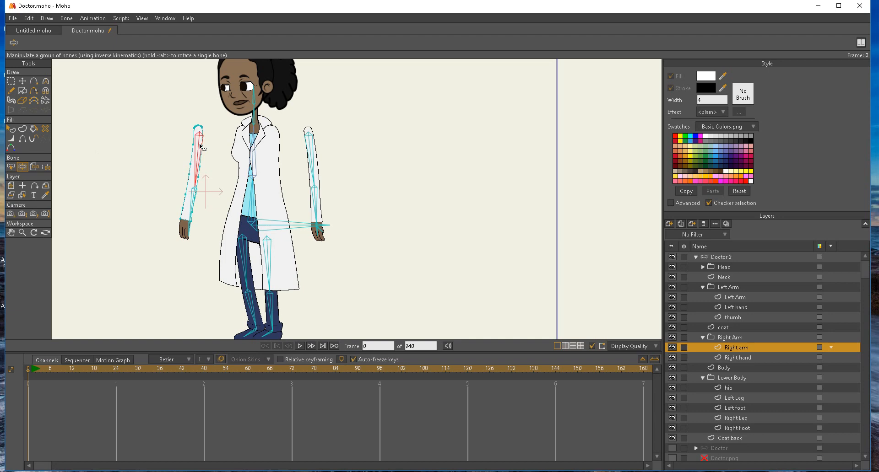
pyautogui.click(47, 169)
pyautogui.moveTo(150, 115); pyautogui.dragTo(259, 288)
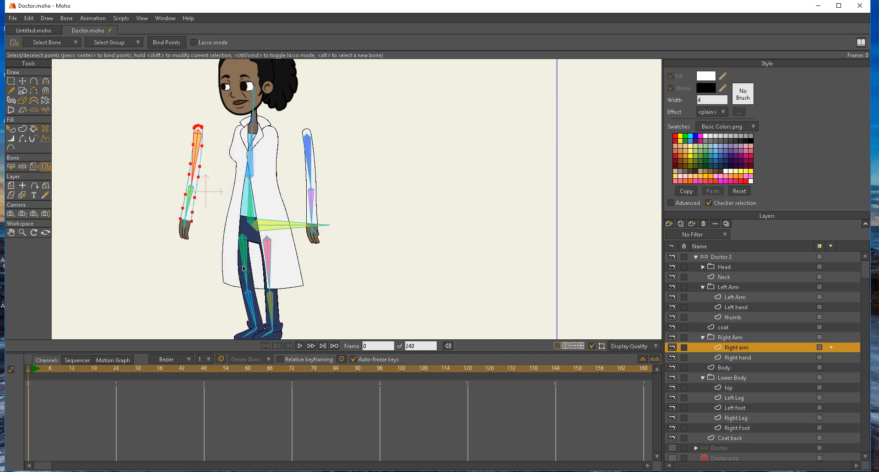
pyautogui.click(160, 43)
# - Bind the Right arm layer's points from the elbow down to the wrist to the right forearm bone
pyautogui.click(22, 167)
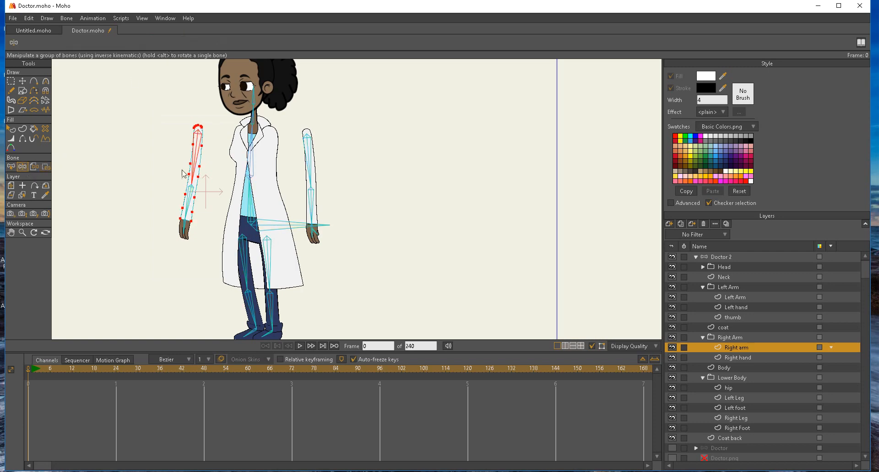
pyautogui.click(187, 198)
pyautogui.click(45, 167)
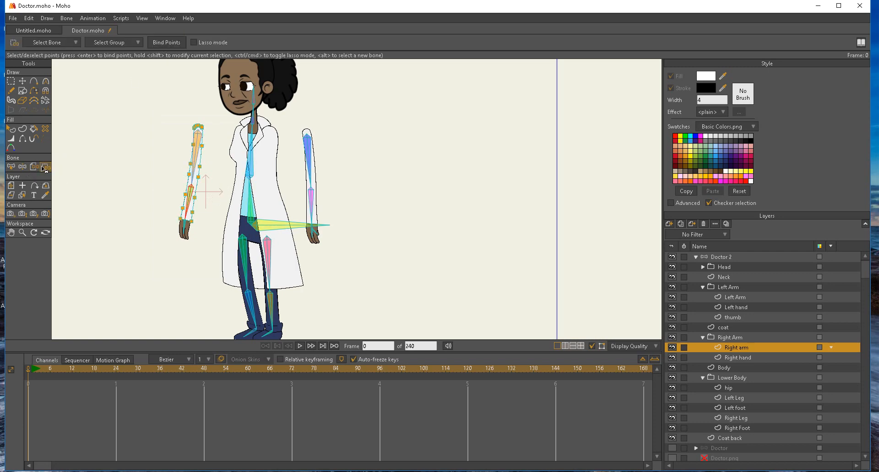
pyautogui.moveTo(164, 187); pyautogui.dragTo(207, 228)
# - Bind all points of the Right hand layer to the right hand bone
pyautogui.click(722, 359)
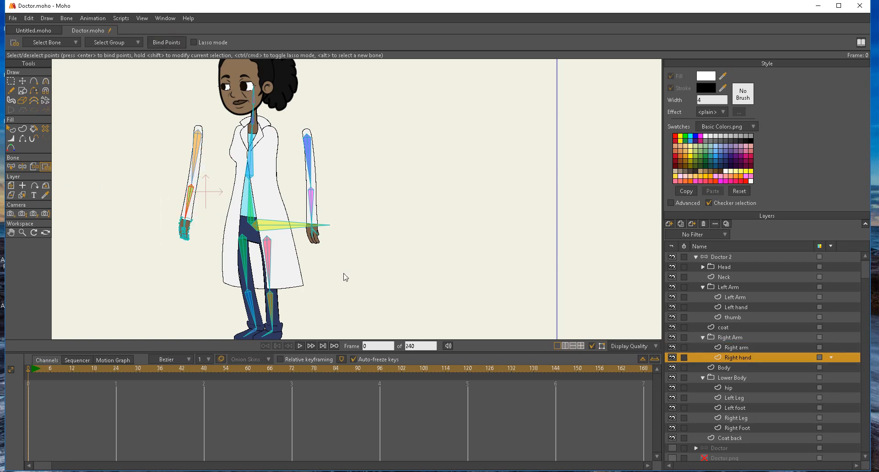
pyautogui.click(25, 168)
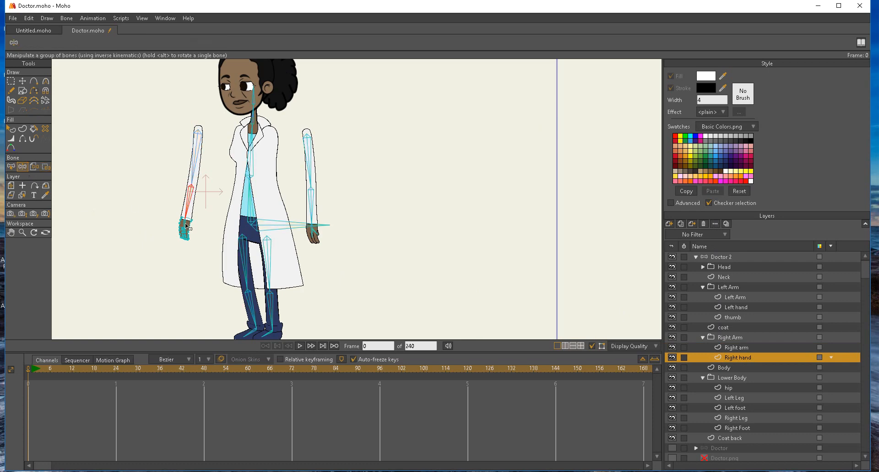
pyautogui.click(45, 167)
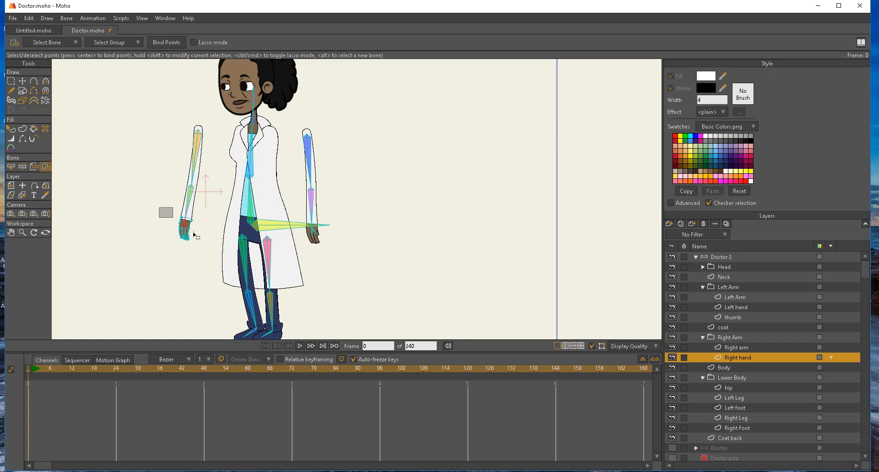
pyautogui.moveTo(159, 207); pyautogui.dragTo(203, 249)
pyautogui.click(168, 42)
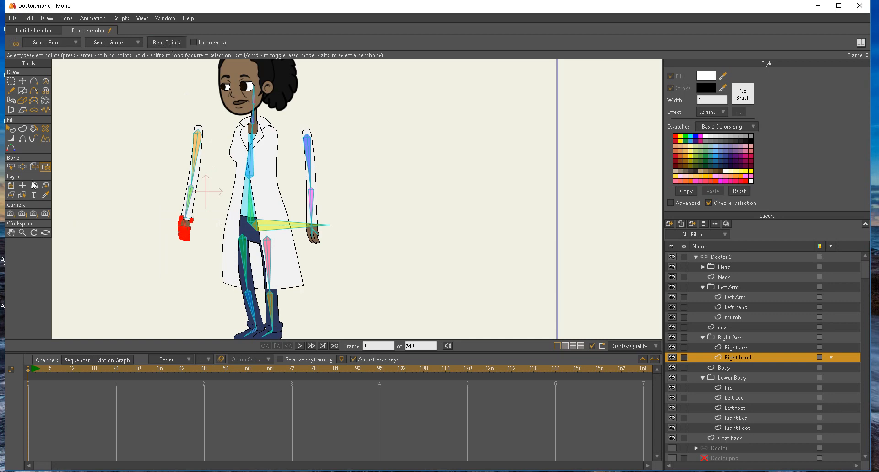
# - Test the right hand's binding at the wrist with Manipulate Bones
pyautogui.click(22, 167)
pyautogui.click(22, 233)
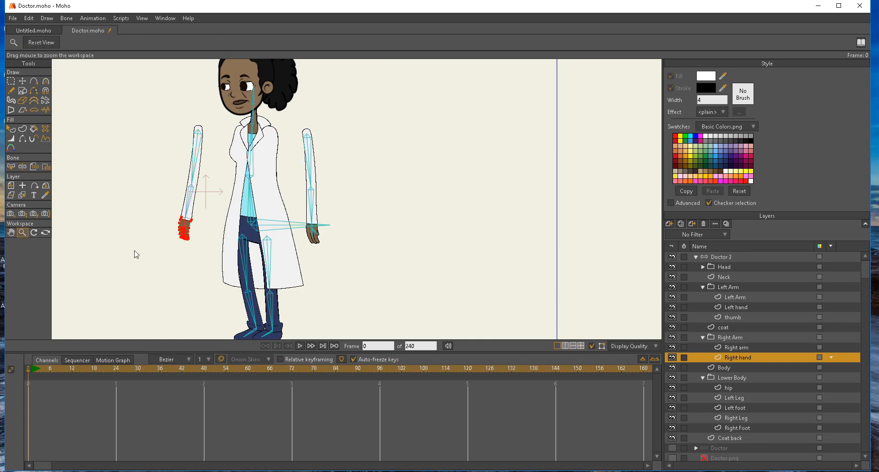
pyautogui.moveTo(133, 253); pyautogui.dragTo(508, 252)
pyautogui.moveTo(306, 244); pyautogui.dragTo(355, 314)
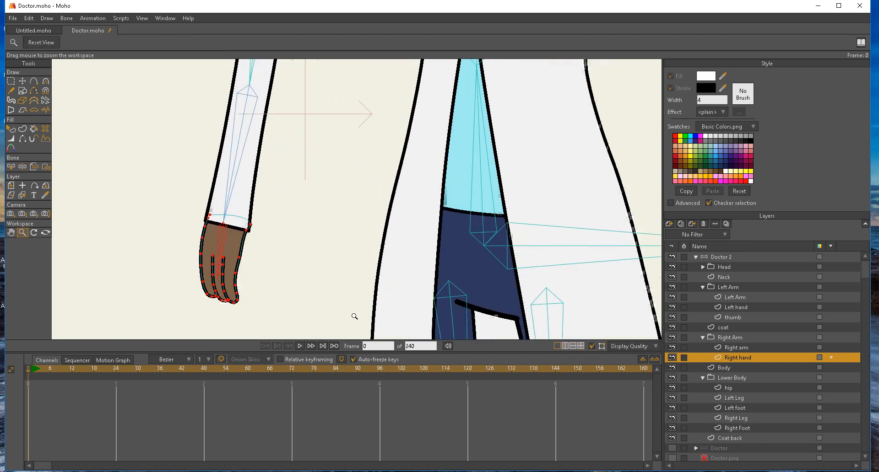
pyautogui.click(22, 167)
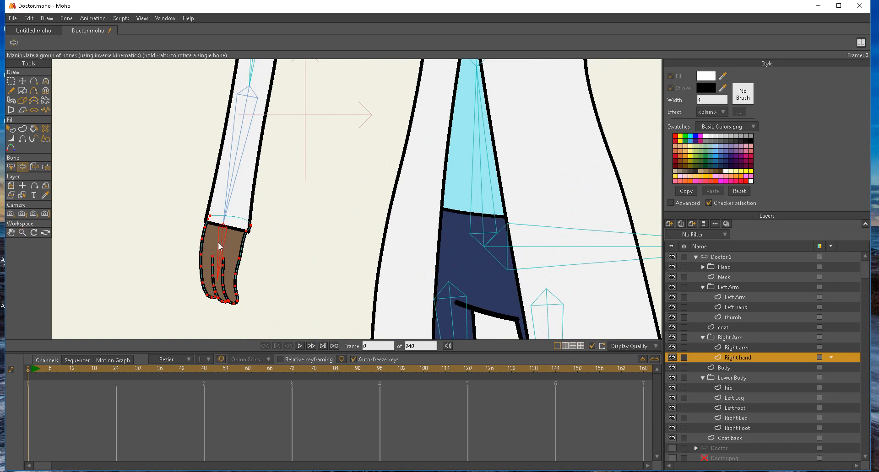
pyautogui.moveTo(224, 246)
pyautogui.mouseDown()
pyautogui.moveTo(263, 235)
pyautogui.moveTo(243, 275)
pyautogui.moveTo(242, 256)
pyautogui.moveTo(213, 241)
pyautogui.mouseUp()
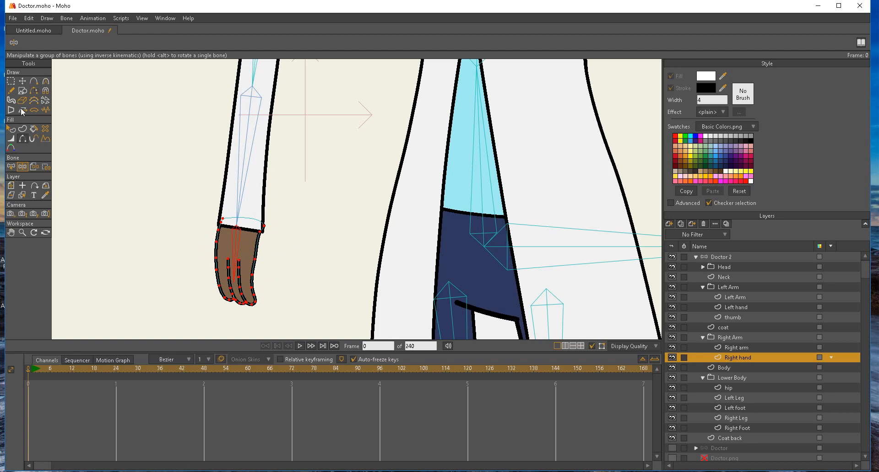
# - Move the Right hand shape's top point up inside the sleeve, round its curvature, and test the wrist with Manipulate Bones
pyautogui.click(23, 82)
pyautogui.click(213, 218)
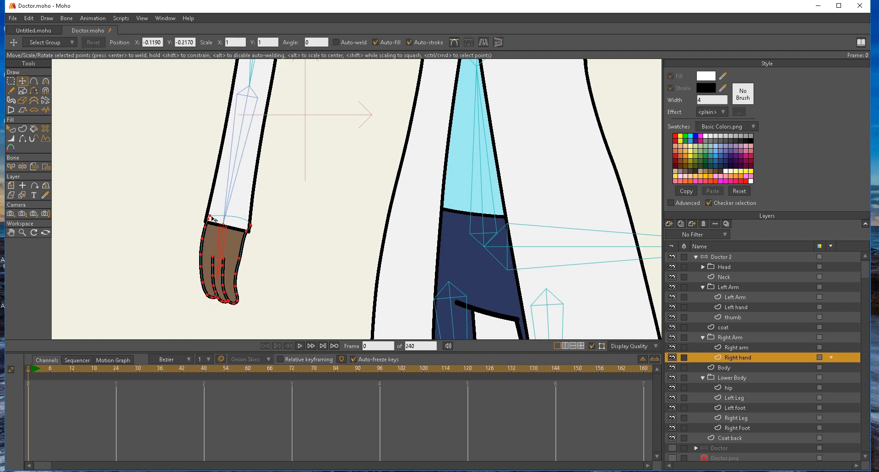
pyautogui.moveTo(211, 217); pyautogui.dragTo(230, 210)
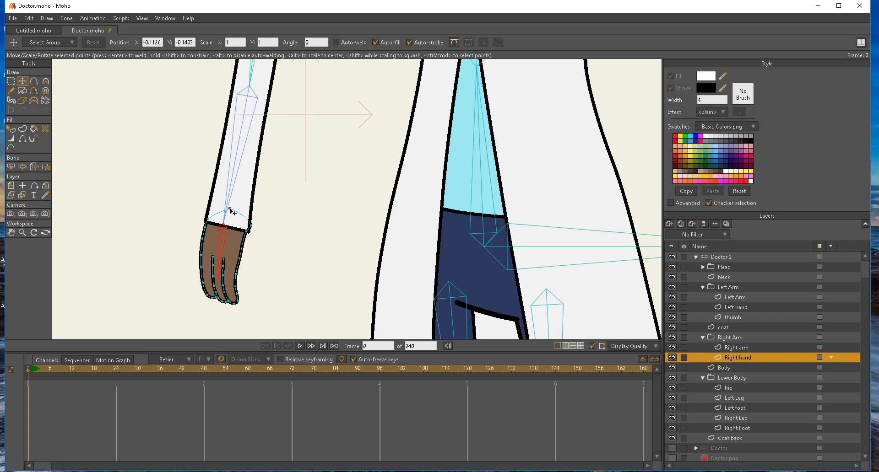
pyautogui.click(46, 81)
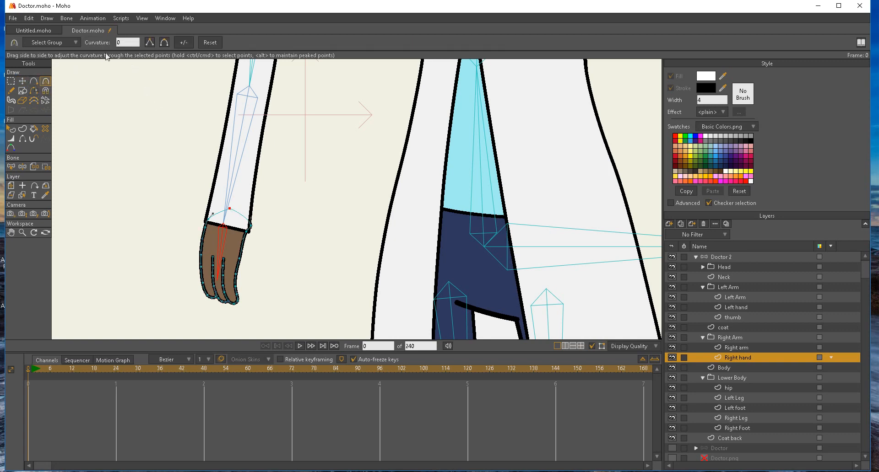
pyautogui.click(165, 42)
pyautogui.moveTo(233, 211); pyautogui.dragTo(291, 218)
pyautogui.click(22, 83)
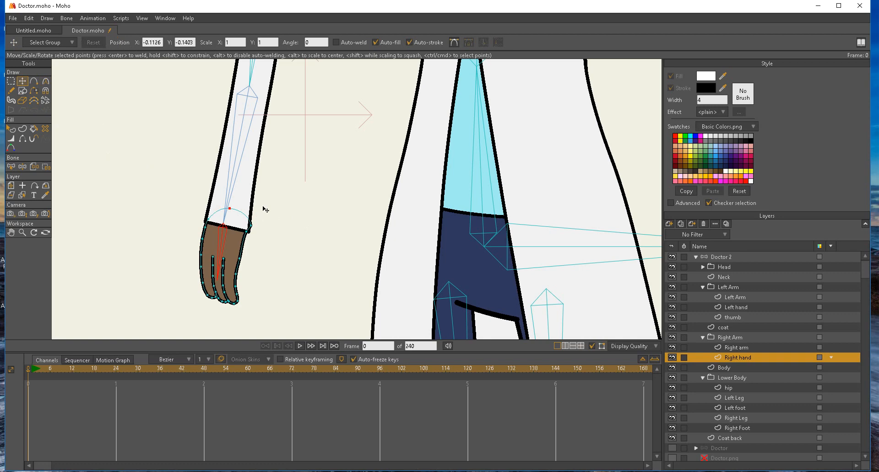
pyautogui.moveTo(232, 212); pyautogui.dragTo(219, 210)
pyautogui.click(22, 167)
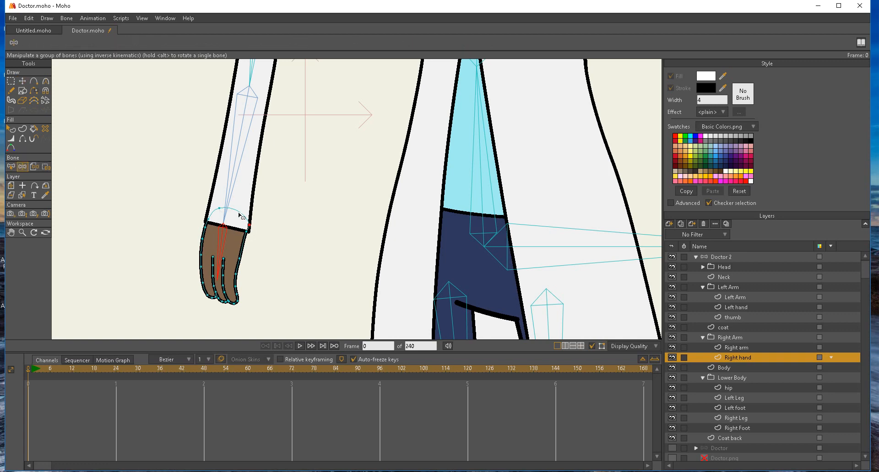
pyautogui.moveTo(226, 244); pyautogui.dragTo(242, 274)
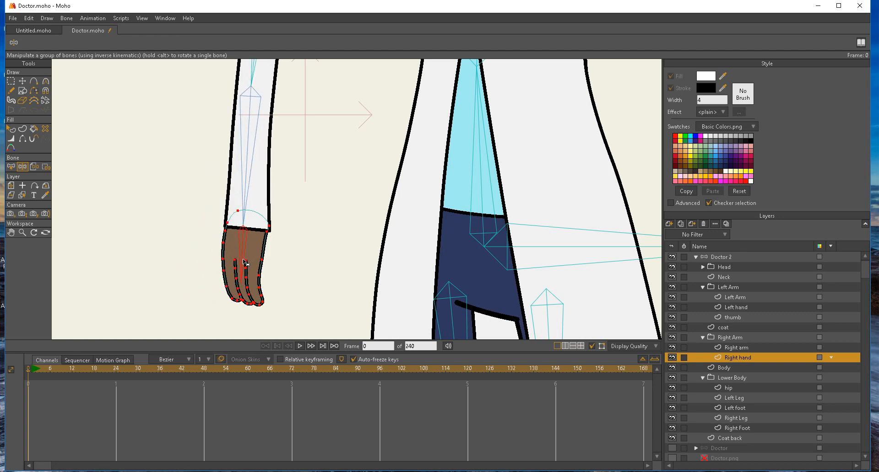
# - Bind all points of the hip layer to the horizontal hip bone
pyautogui.click(25, 233)
pyautogui.moveTo(361, 200); pyautogui.dragTo(211, 206)
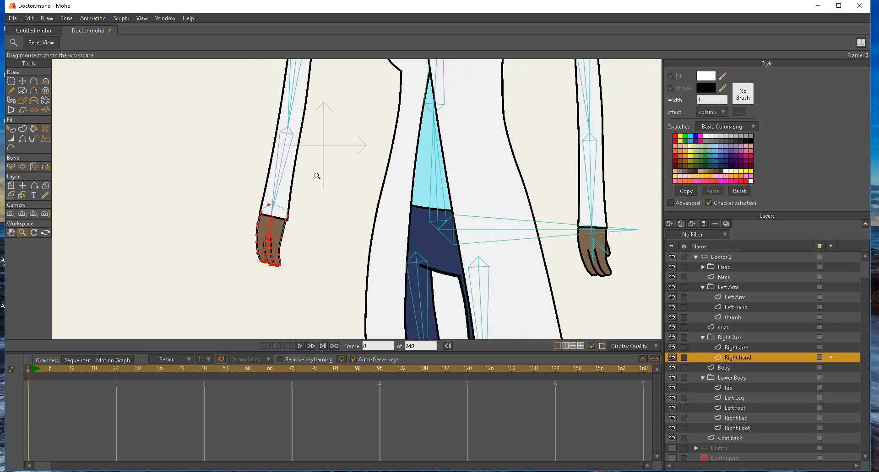
pyautogui.scroll(-1, 340, 168)
pyautogui.moveTo(369, 142); pyautogui.dragTo(330, 238)
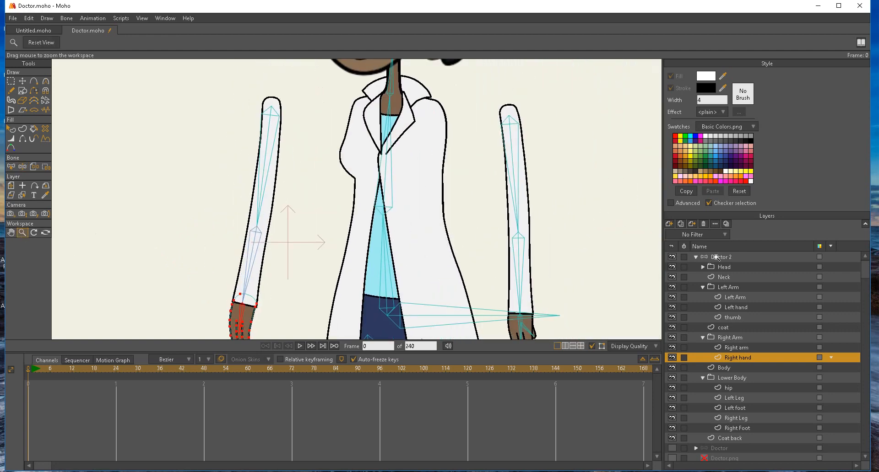
pyautogui.click(724, 369)
pyautogui.click(723, 379)
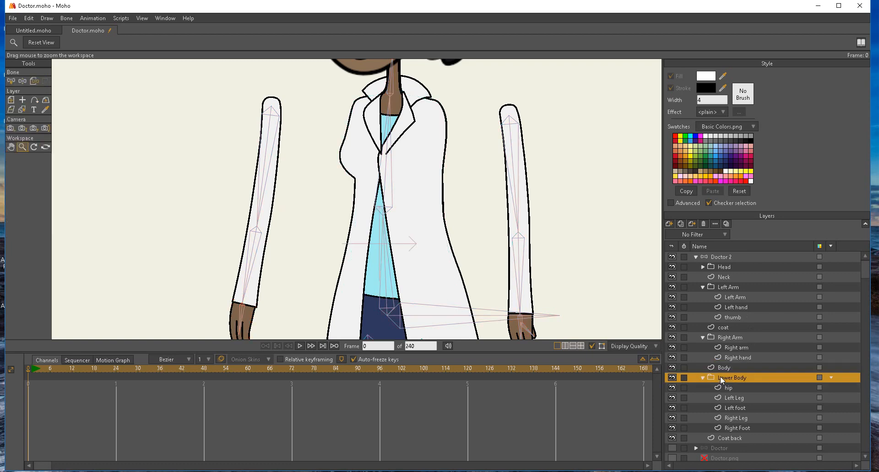
pyautogui.moveTo(424, 251); pyautogui.dragTo(378, 64)
pyautogui.moveTo(374, 243); pyautogui.dragTo(371, 173)
pyautogui.click(721, 387)
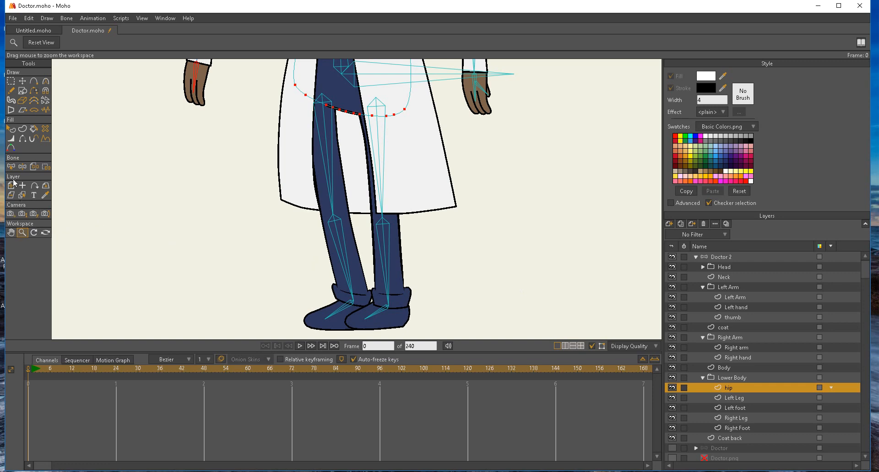
pyautogui.moveTo(111, 183); pyautogui.dragTo(108, 269)
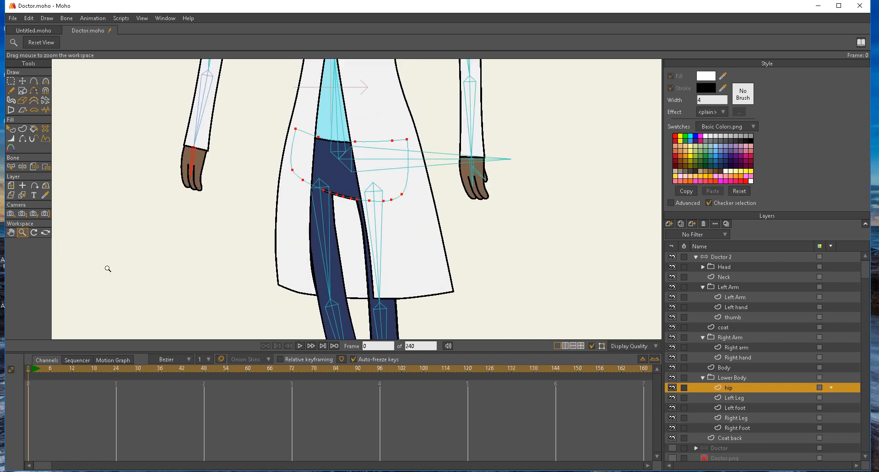
pyautogui.click(23, 167)
pyautogui.click(354, 161)
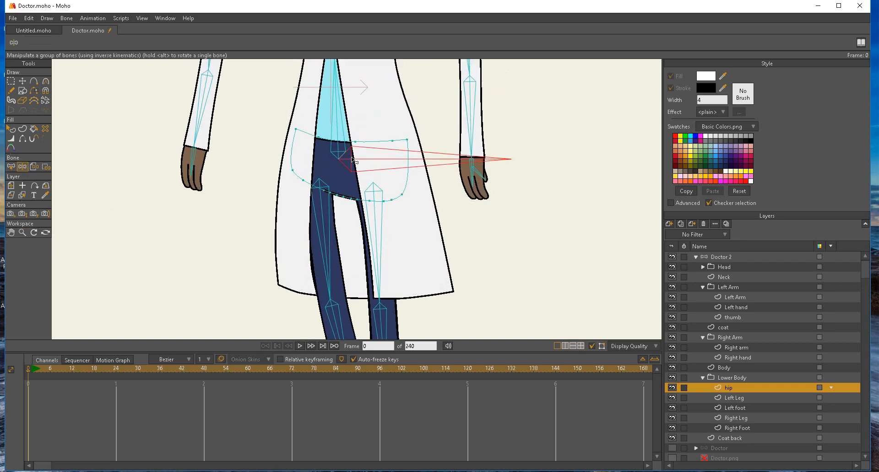
pyautogui.click(45, 167)
pyautogui.moveTo(203, 117); pyautogui.dragTo(522, 232)
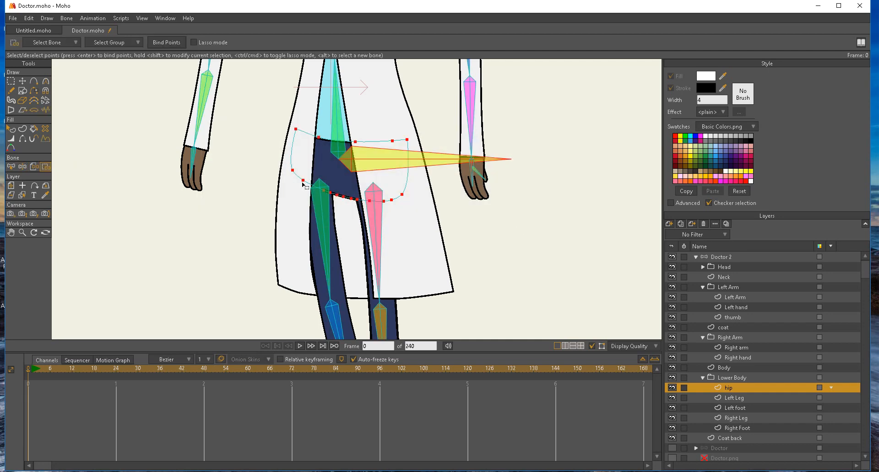
pyautogui.click(162, 42)
# - Bind the Left Leg layer's points above the knee to the left thigh bone
pyautogui.click(728, 403)
pyautogui.moveTo(477, 271); pyautogui.dragTo(470, 155)
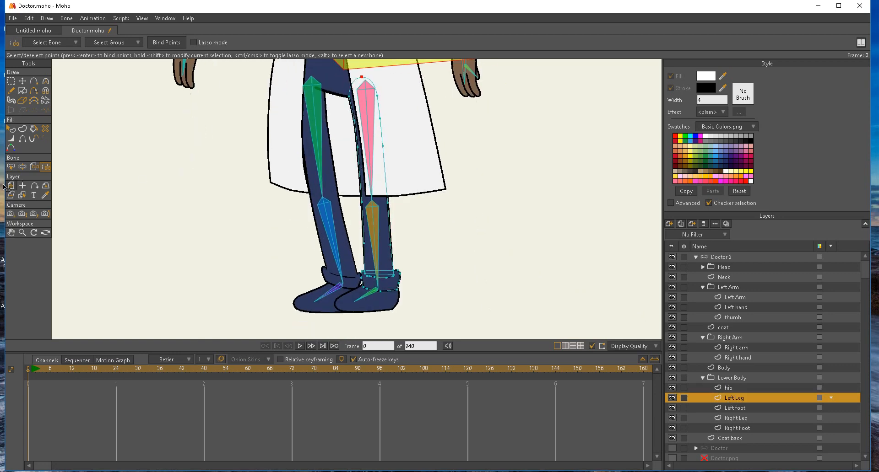
pyautogui.click(22, 167)
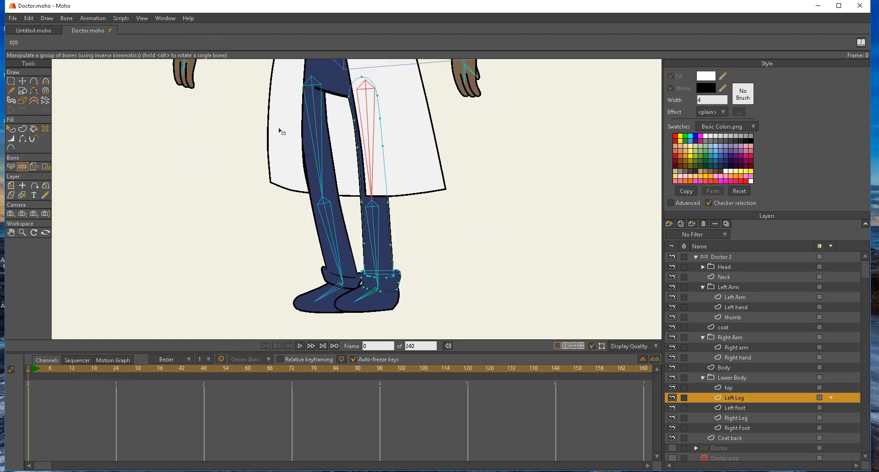
pyautogui.click(45, 166)
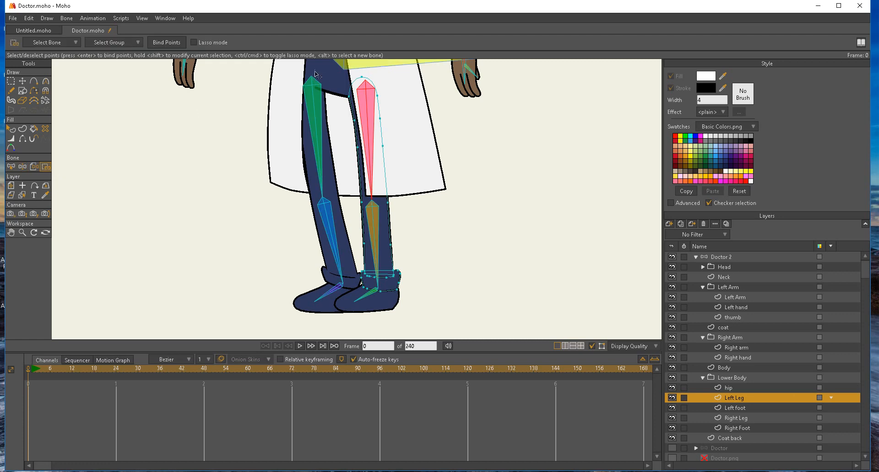
pyautogui.moveTo(311, 70); pyautogui.dragTo(415, 188)
# - Bind the Left Leg layer's points from the knee down to the left shin bone and test it with Manipulate Bones
pyautogui.click(22, 167)
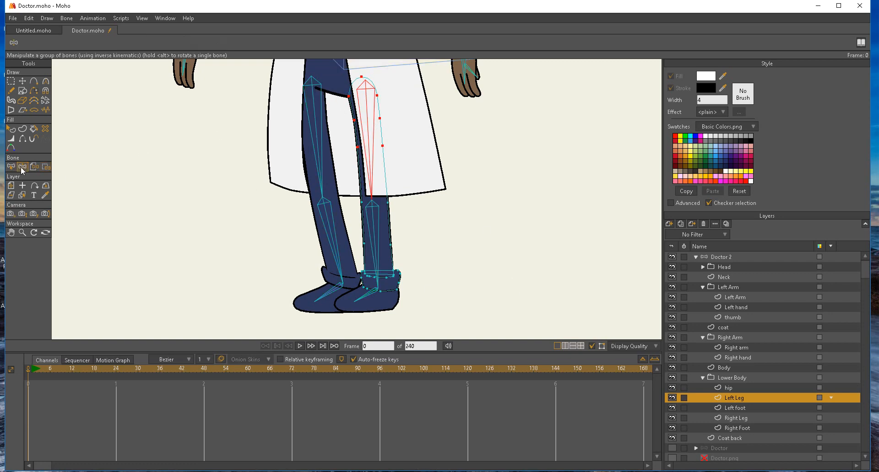
pyautogui.click(379, 220)
pyautogui.click(46, 168)
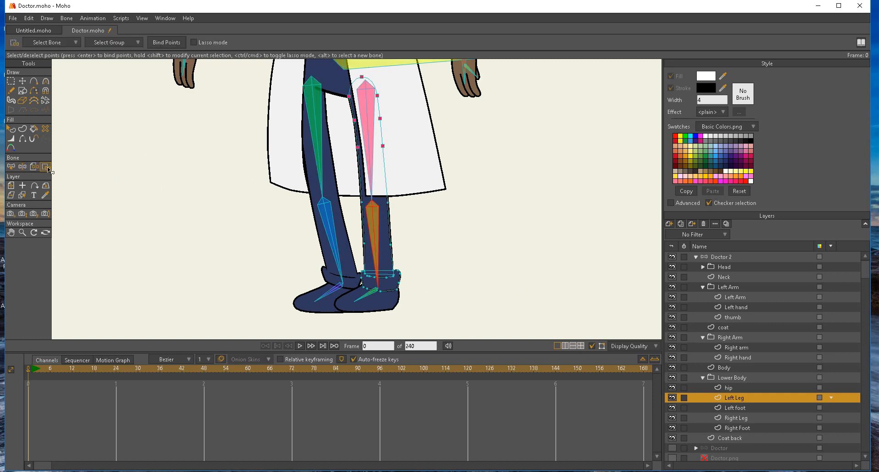
pyautogui.moveTo(366, 183); pyautogui.dragTo(451, 305)
pyautogui.click(173, 42)
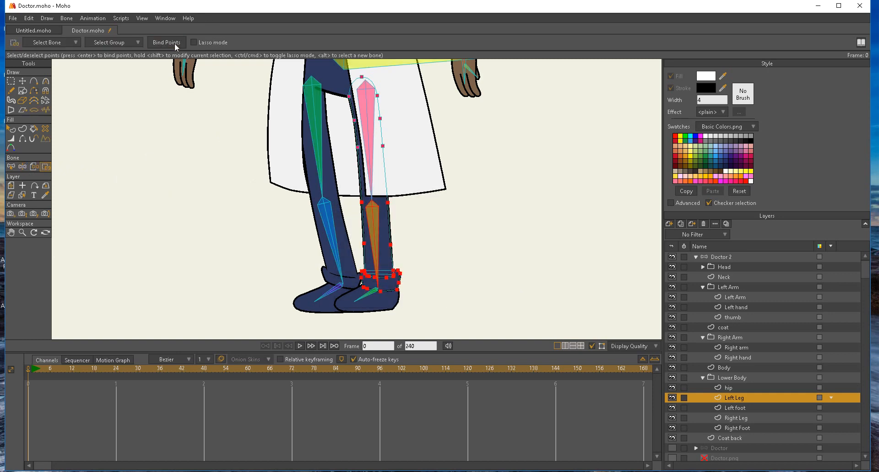
pyautogui.click(23, 168)
pyautogui.moveTo(379, 251); pyautogui.dragTo(376, 289)
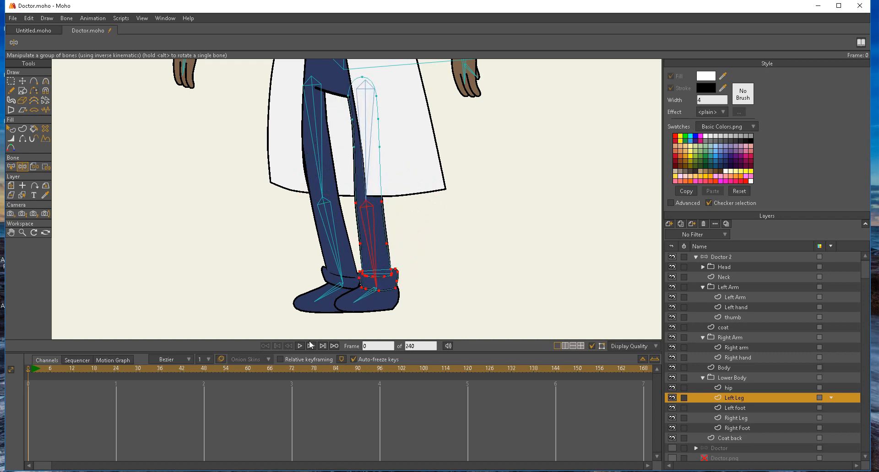
# - Bind all points of the Left foot layer to the left foot bone
pyautogui.click(365, 300)
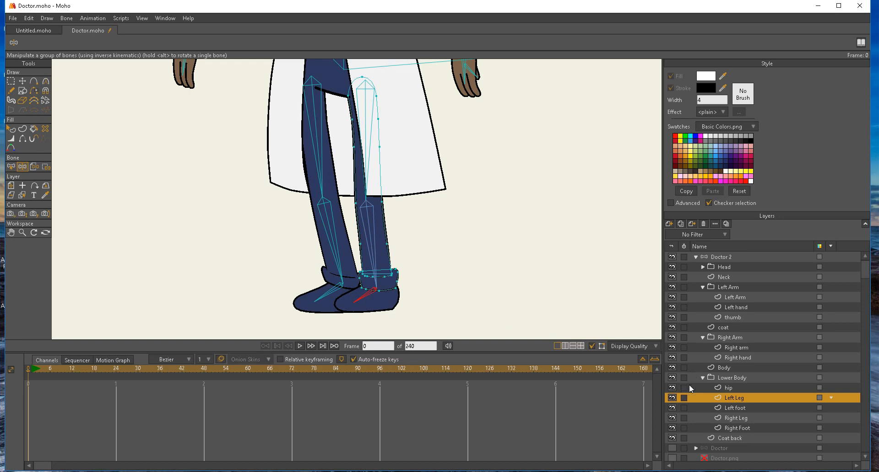
pyautogui.click(724, 409)
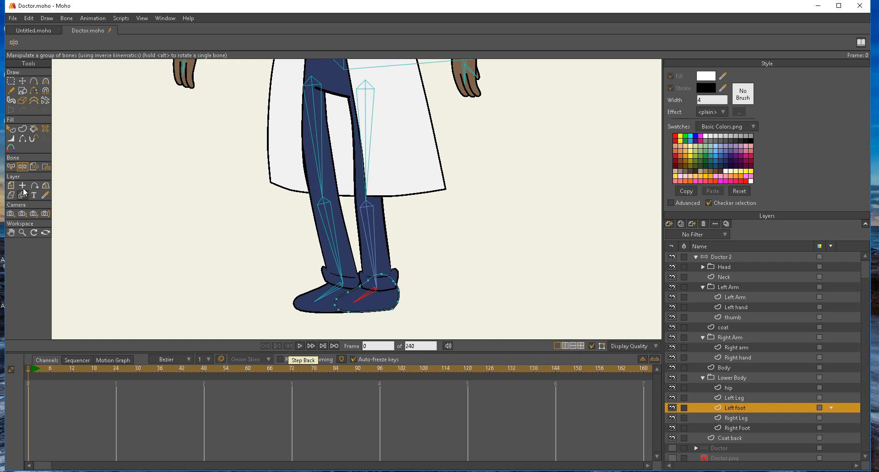
pyautogui.click(47, 168)
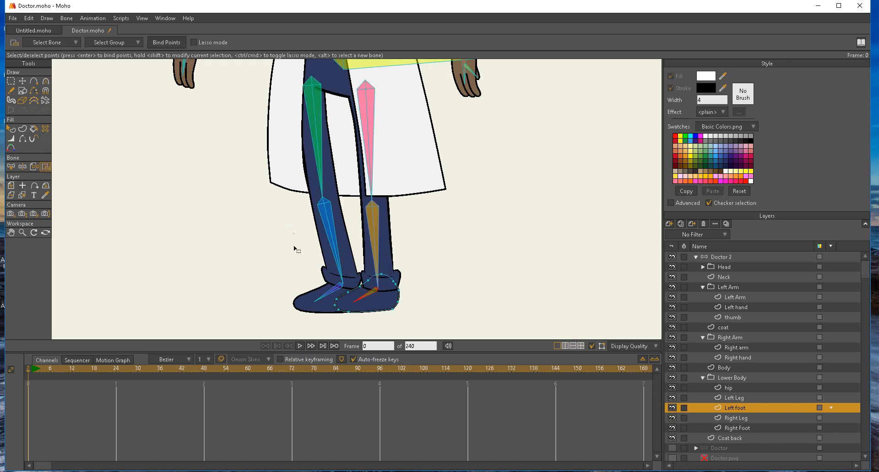
pyautogui.moveTo(294, 249); pyautogui.dragTo(476, 339)
# - Bind the Right Leg layer's points above the knee to the right thigh bone
pyautogui.click(734, 418)
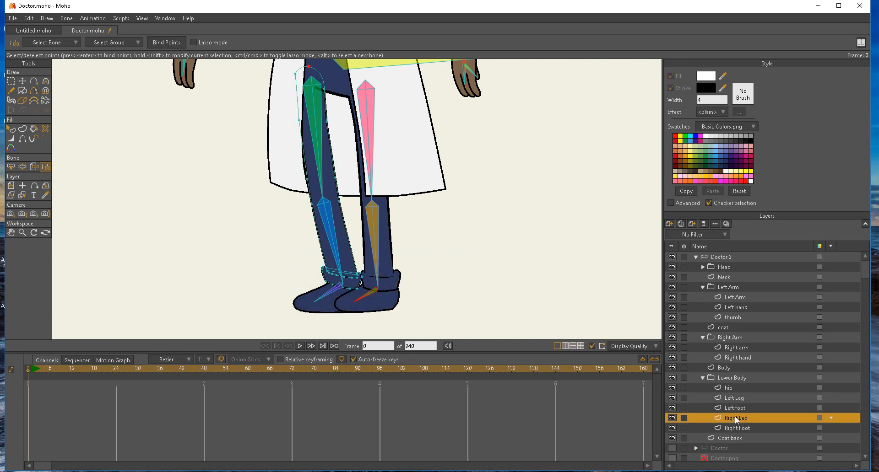
pyautogui.click(23, 166)
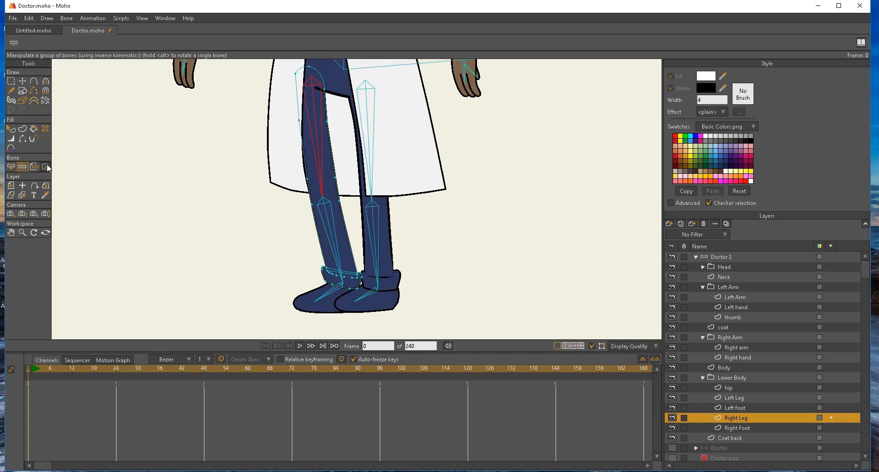
pyautogui.click(45, 167)
pyautogui.moveTo(270, 65); pyautogui.dragTo(355, 193)
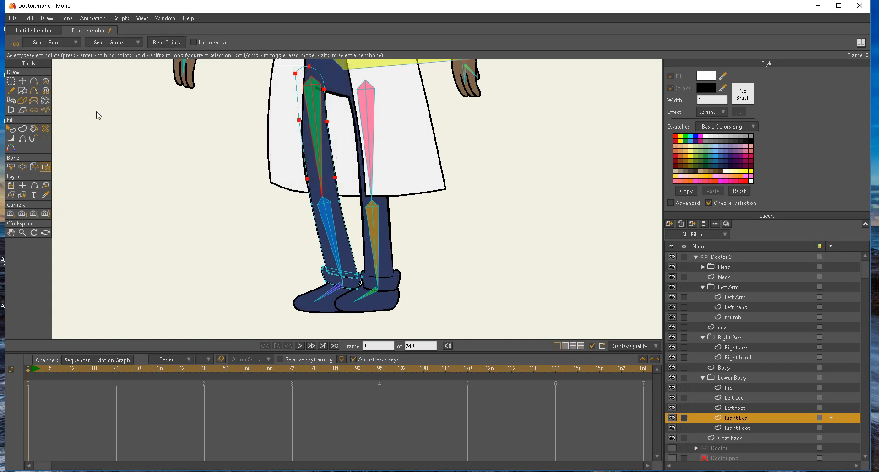
# - Bind the Right Leg layer's points from the knee down to the right shin bone
pyautogui.click(22, 167)
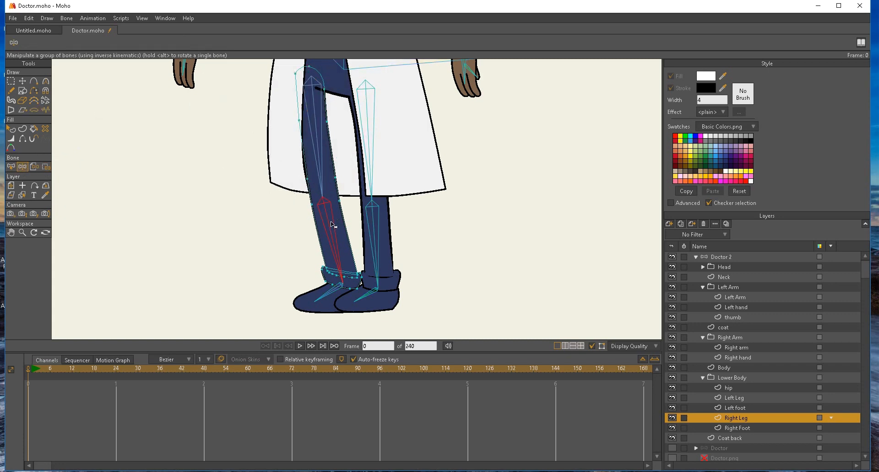
pyautogui.click(46, 166)
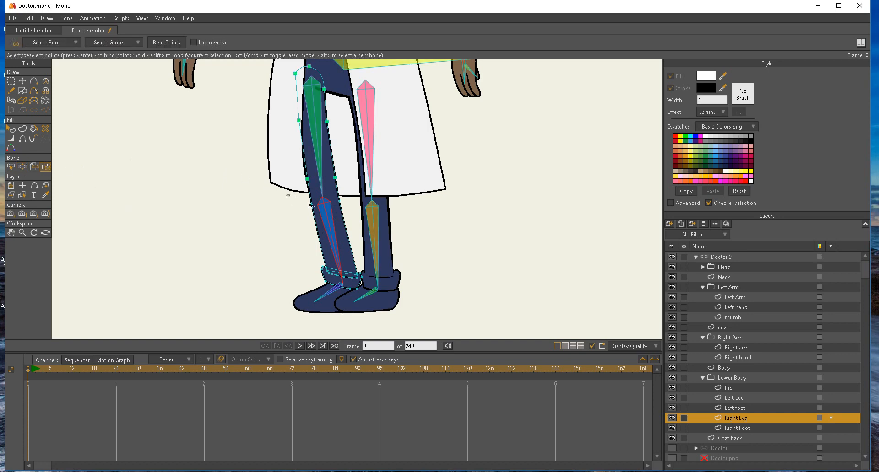
pyautogui.moveTo(286, 195); pyautogui.dragTo(416, 307)
# - Bind all points of the Right Foot layer to the right foot bone
pyautogui.click(22, 167)
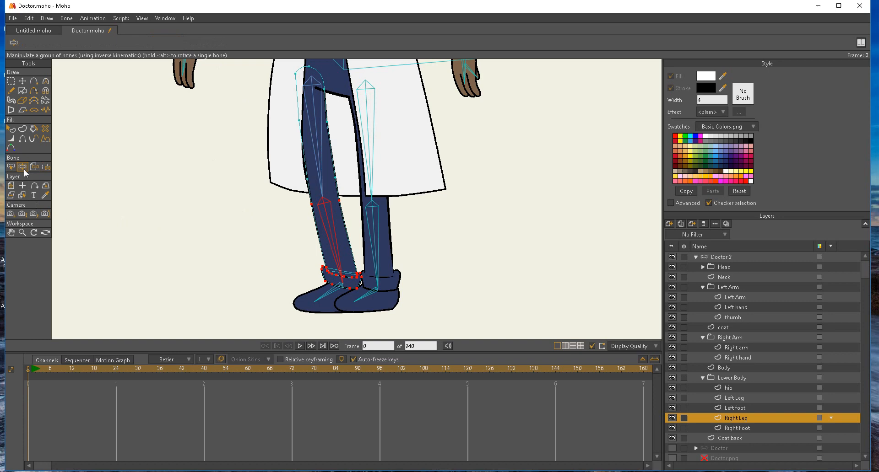
pyautogui.click(324, 298)
pyautogui.click(736, 429)
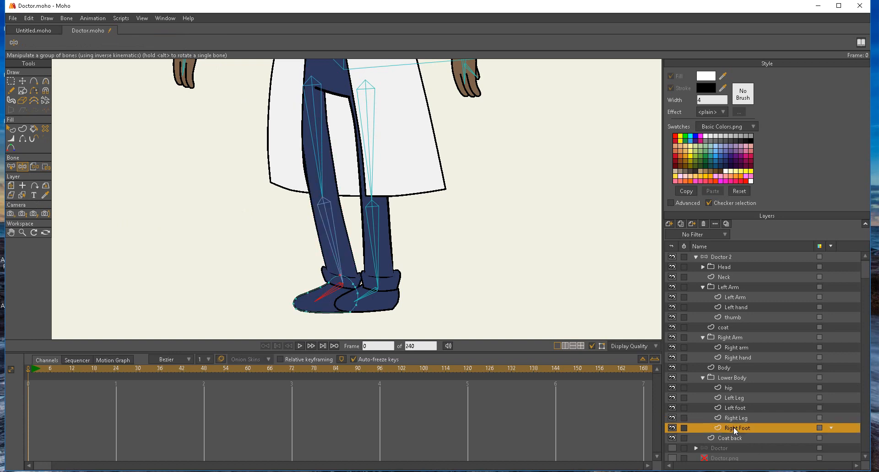
pyautogui.click(45, 166)
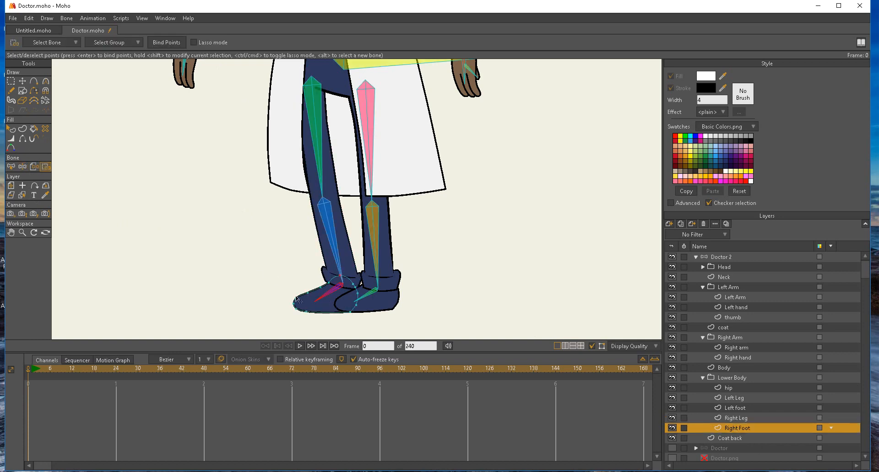
pyautogui.moveTo(262, 277); pyautogui.dragTo(414, 335)
pyautogui.click(25, 170)
pyautogui.moveTo(339, 250); pyautogui.dragTo(323, 227)
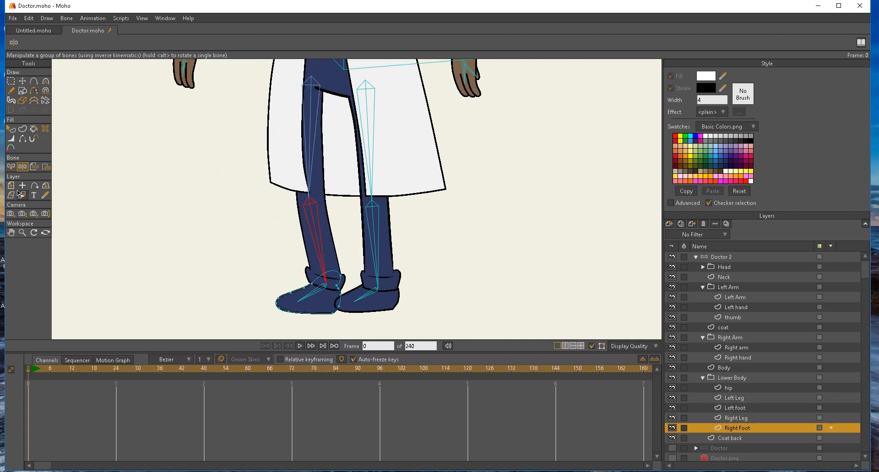
pyautogui.click(318, 296)
pyautogui.click(46, 166)
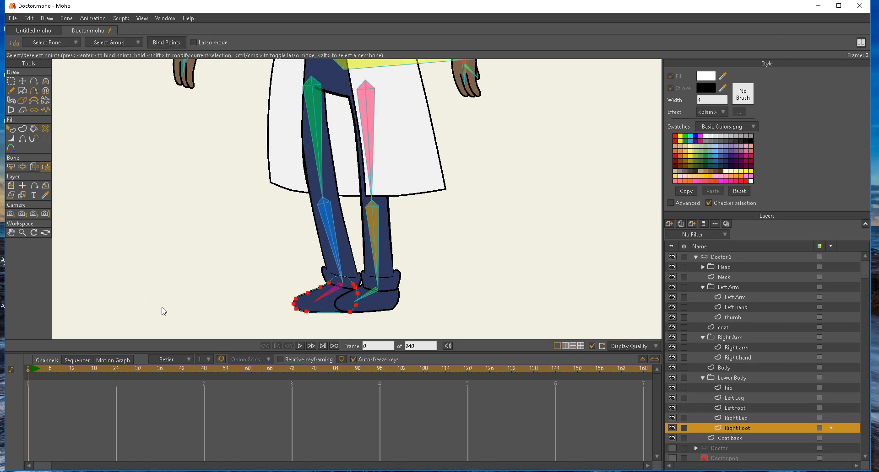
pyautogui.moveTo(207, 256); pyautogui.dragTo(402, 338)
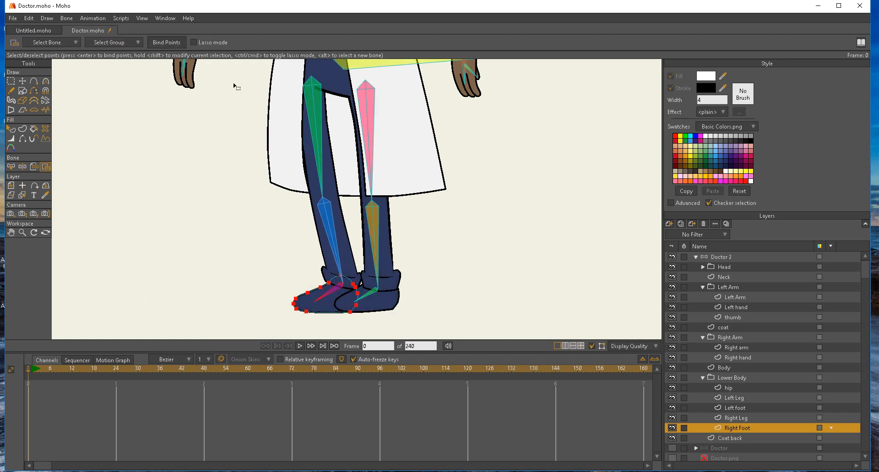
# - Test the leg rig by bending both legs and feet with Manipulate Bones
pyautogui.click(22, 166)
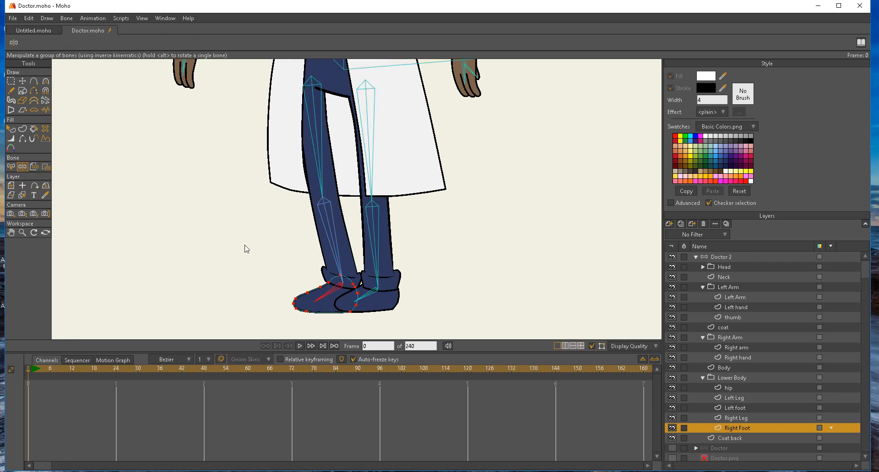
pyautogui.moveTo(328, 255); pyautogui.dragTo(209, 219)
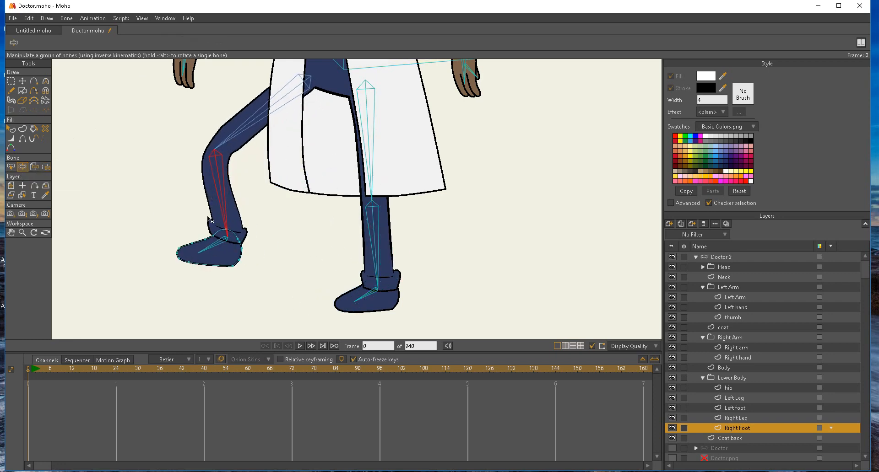
pyautogui.moveTo(205, 251); pyautogui.dragTo(192, 258)
pyautogui.moveTo(373, 260); pyautogui.dragTo(435, 219)
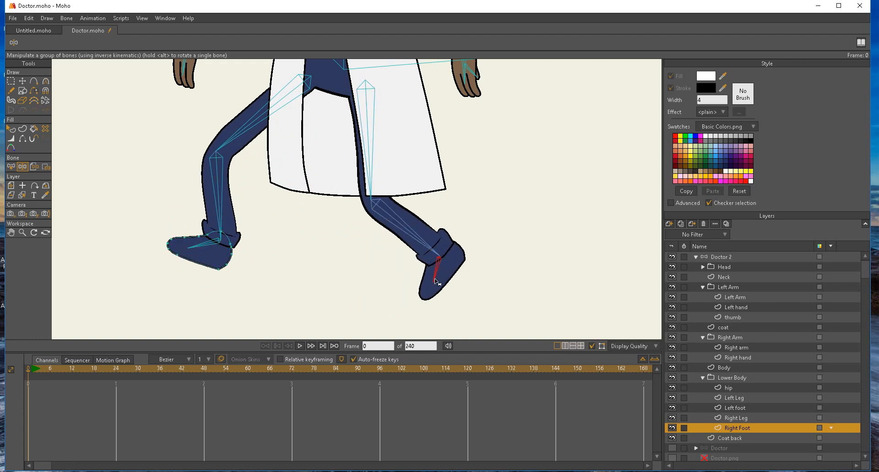
pyautogui.moveTo(441, 269); pyautogui.dragTo(426, 284)
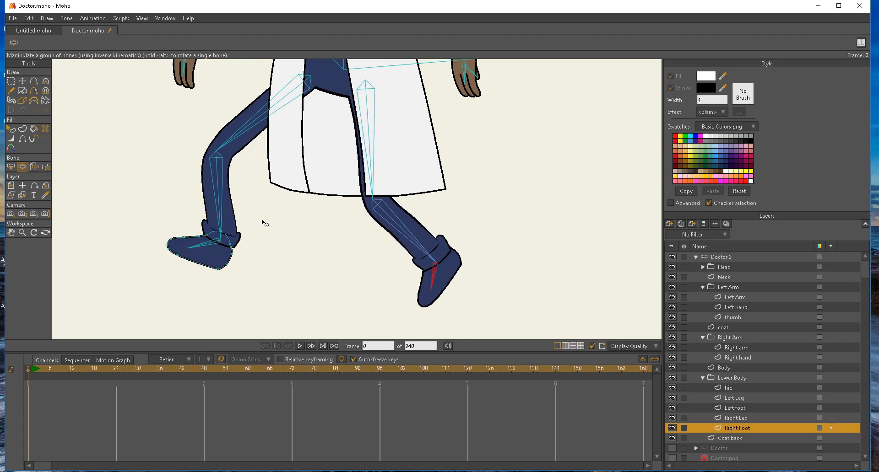
# - Test the arm rig by raising and bending both arms with Manipulate Bones
pyautogui.moveTo(263, 222); pyautogui.dragTo(230, 368)
pyautogui.moveTo(355, 203); pyautogui.dragTo(356, 200)
pyautogui.moveTo(158, 209); pyautogui.dragTo(124, 100)
pyautogui.moveTo(437, 136); pyautogui.dragTo(362, 179)
# - Check the rig at full-figure view by swinging the right forearm with Manipulate Bones
pyautogui.scroll(5, 251, 279)
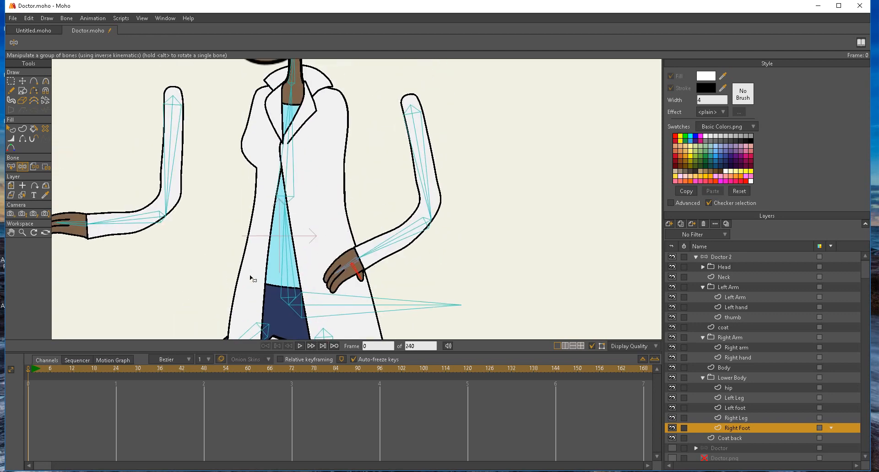
pyautogui.click(23, 235)
pyautogui.moveTo(315, 240); pyautogui.dragTo(63, 228)
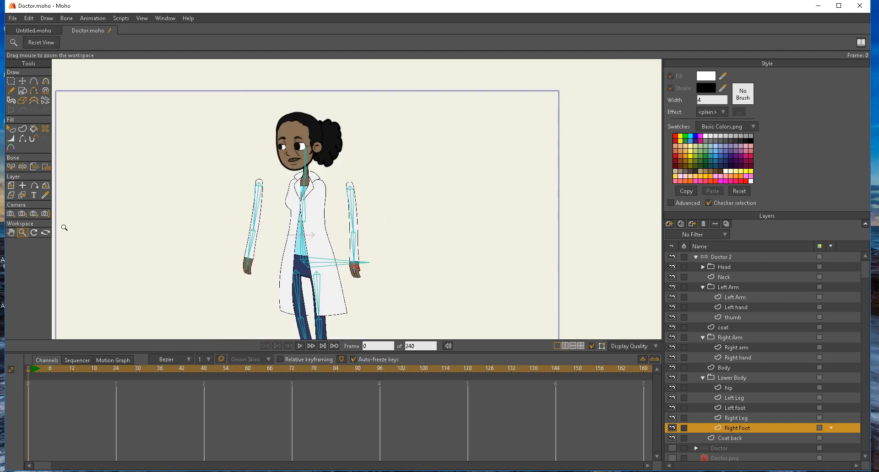
pyautogui.moveTo(234, 240); pyautogui.dragTo(216, 188)
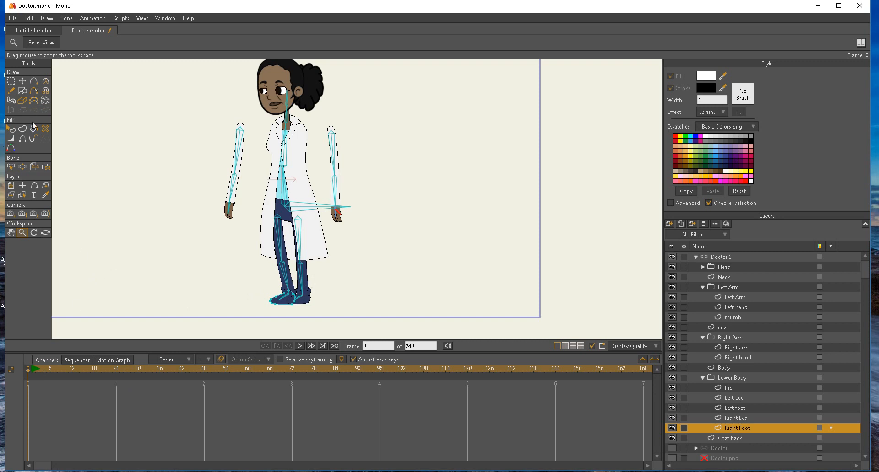
pyautogui.click(23, 167)
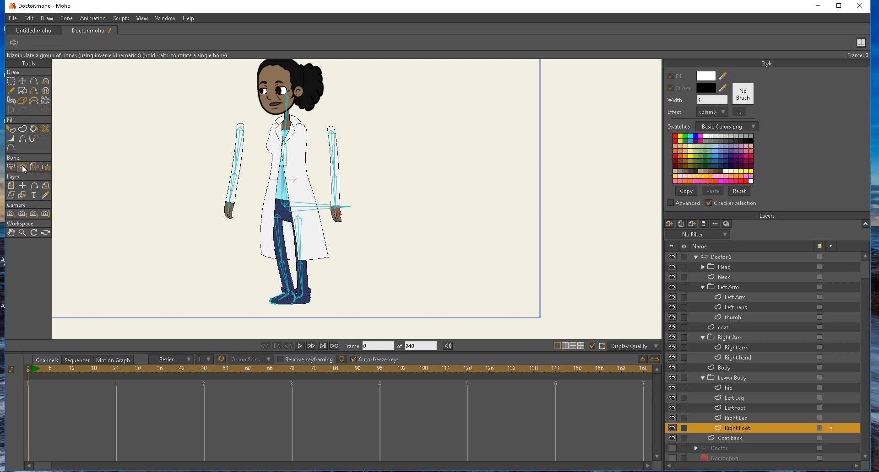
pyautogui.click(234, 193)
pyautogui.moveTo(239, 193)
pyautogui.mouseDown()
pyautogui.moveTo(224, 138)
pyautogui.moveTo(231, 134)
pyautogui.moveTo(211, 146)
pyautogui.moveTo(245, 195)
pyautogui.moveTo(241, 209)
pyautogui.mouseUp()
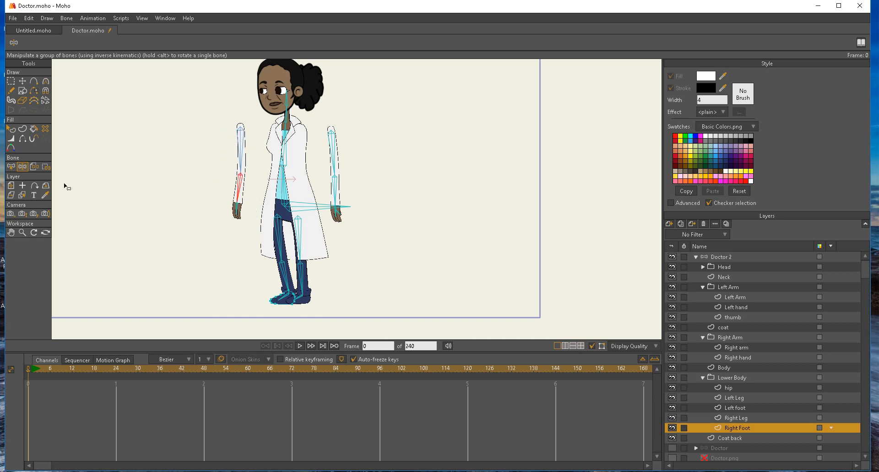
# - Rename the right forearm bone on the Doctor 2 layer as Forearm_R
pyautogui.click(710, 257)
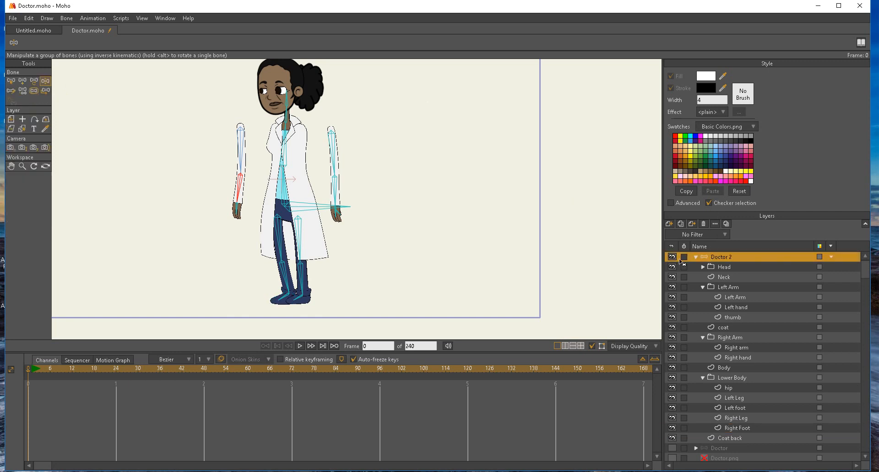
pyautogui.click(11, 81)
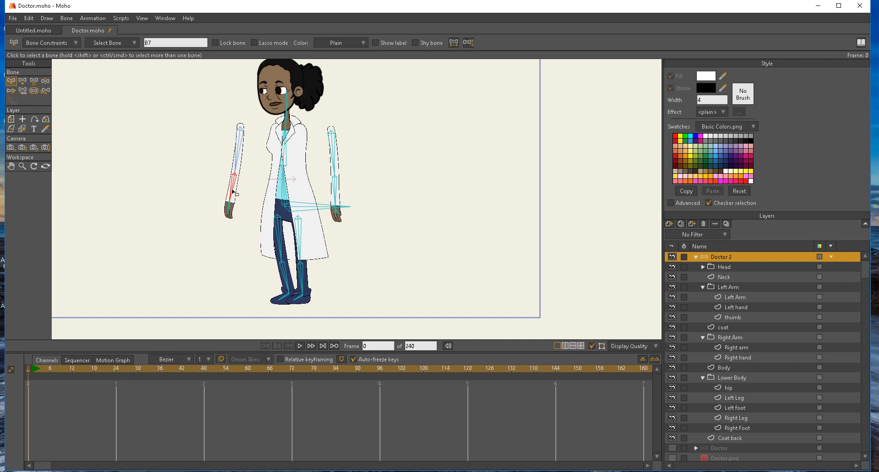
pyautogui.click(164, 43)
pyautogui.write('Forearm_L')
pyautogui.press('Return')
# - Rename the left forearm bone as Forearm_L
pyautogui.click(337, 195)
pyautogui.doubleClick(173, 41)
pyautogui.write('F')
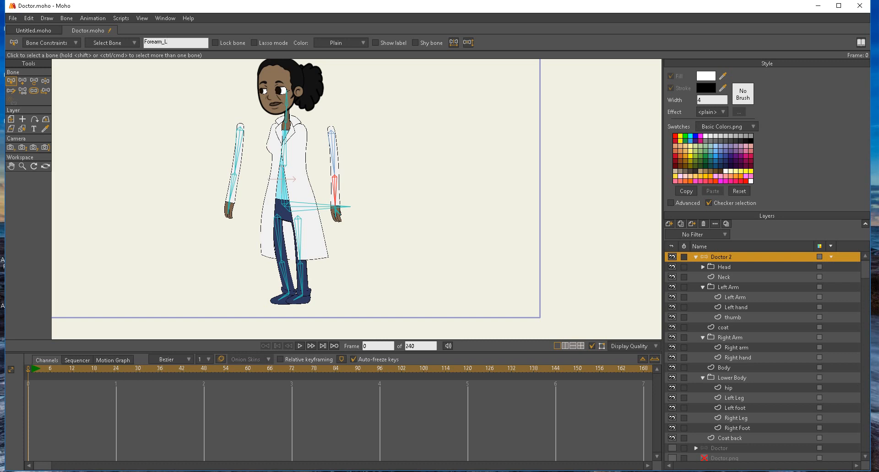
pyautogui.write('orearm_L')
pyautogui.press('Return')
# - Rename the right shin bone as Calf_R
pyautogui.click(287, 283)
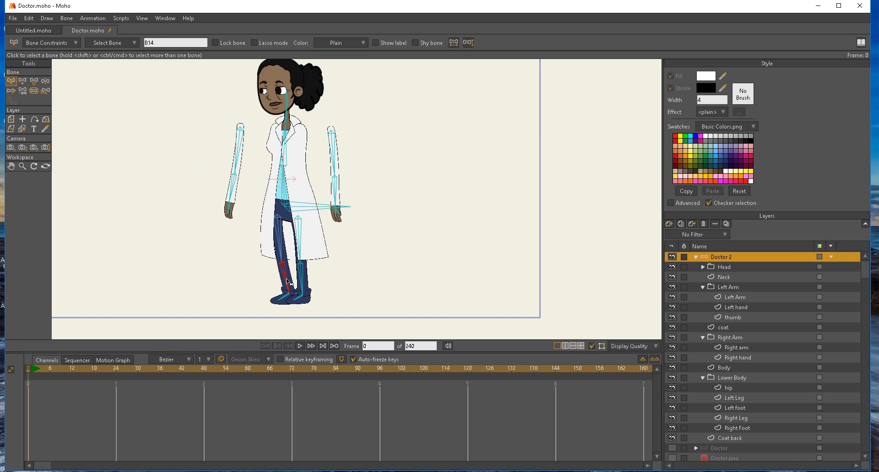
pyautogui.doubleClick(159, 43)
pyautogui.write('Calf_')
pyautogui.press('Return')
# - Rename the left shin bone as Calf_L
pyautogui.click(300, 277)
pyautogui.click(170, 44)
pyautogui.write('Ca')
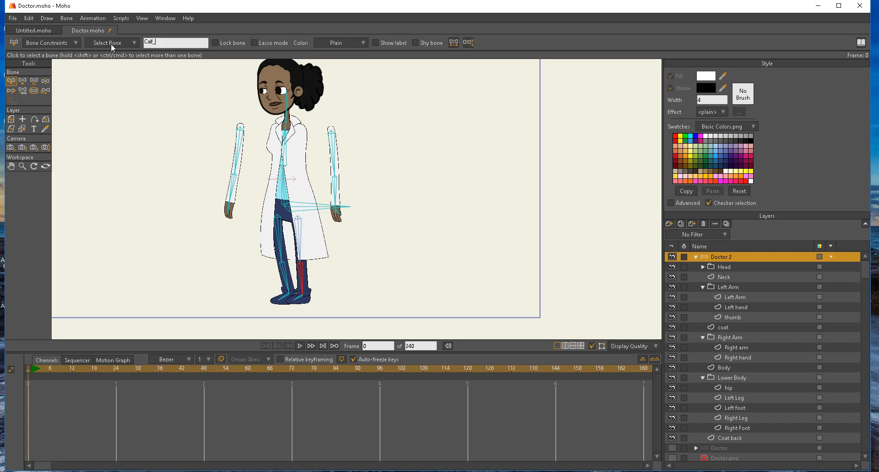
pyautogui.write('lf_L')
pyautogui.press('Return')
# - Select the Forearm_R bone, open the Actions window and delete every existing action except Mainline
pyautogui.click(232, 187)
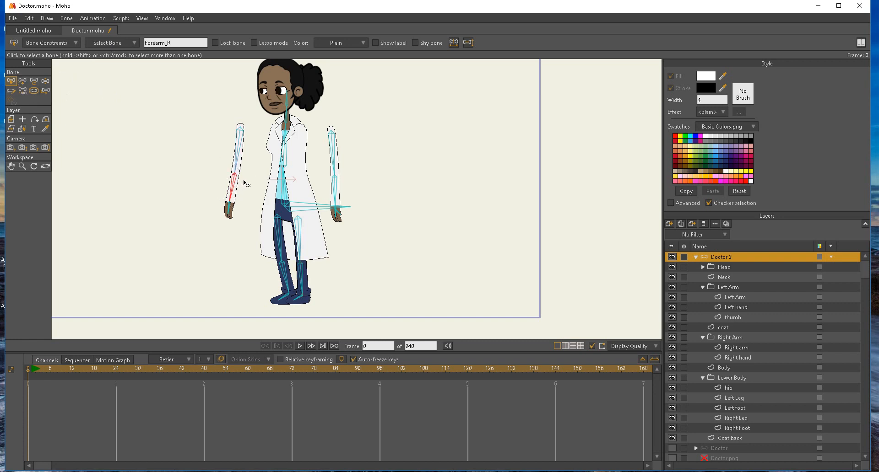
pyautogui.click(168, 20)
pyautogui.click(180, 78)
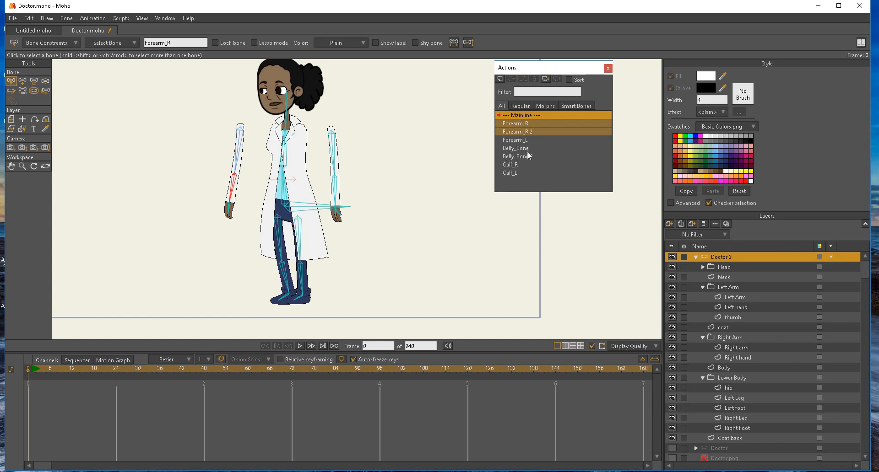
pyautogui.click(507, 125)
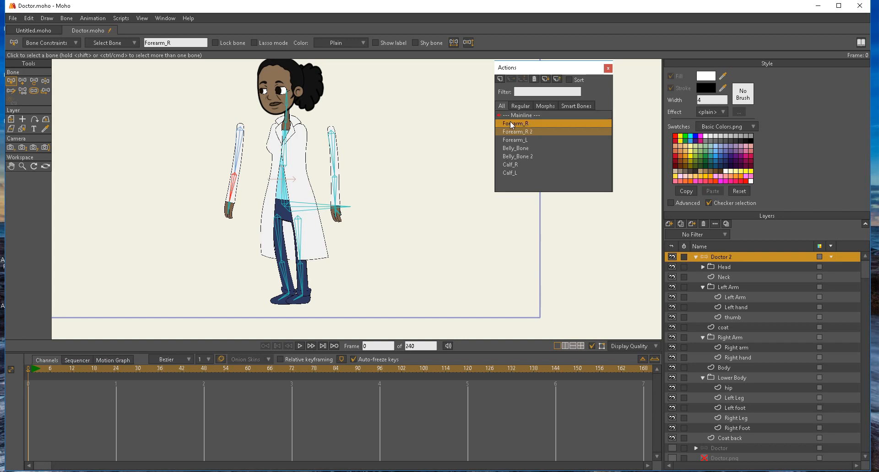
pyautogui.click(534, 80)
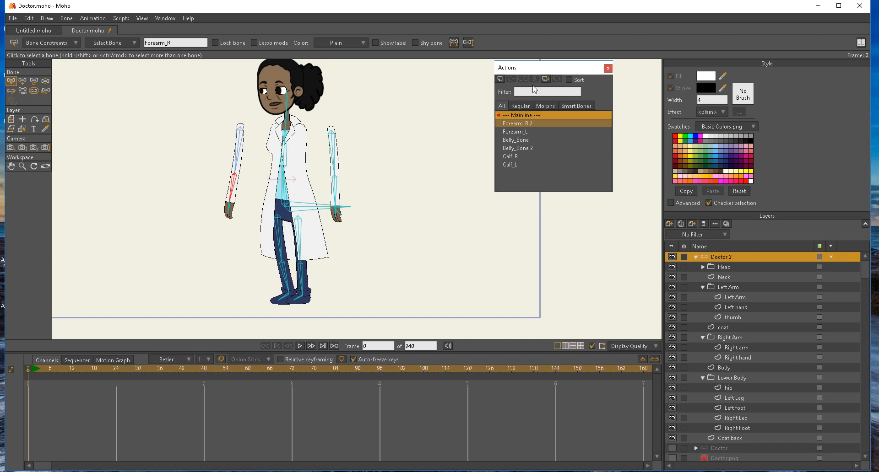
pyautogui.click(512, 166)
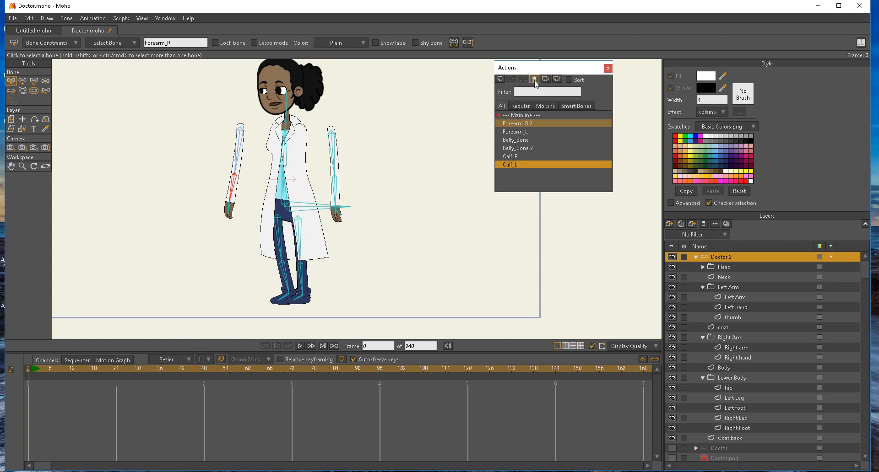
pyautogui.click(534, 80)
pyautogui.click(510, 156)
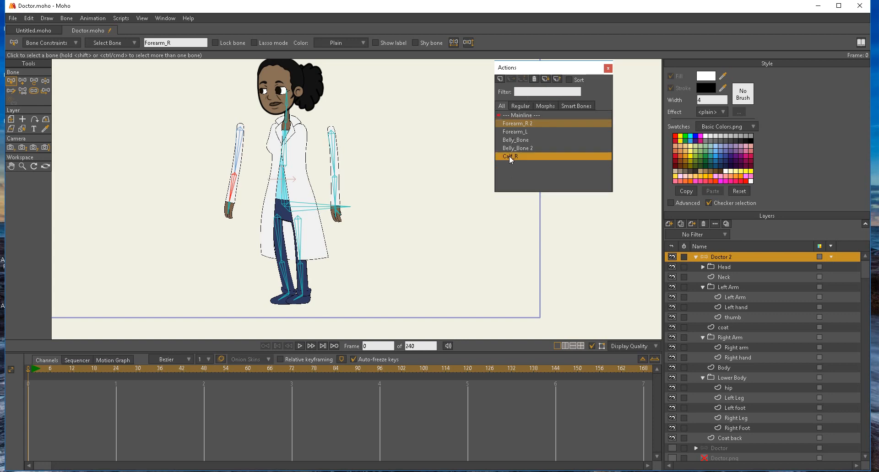
pyautogui.keyDown('shift'); pyautogui.click(527, 125); pyautogui.keyUp('shift')
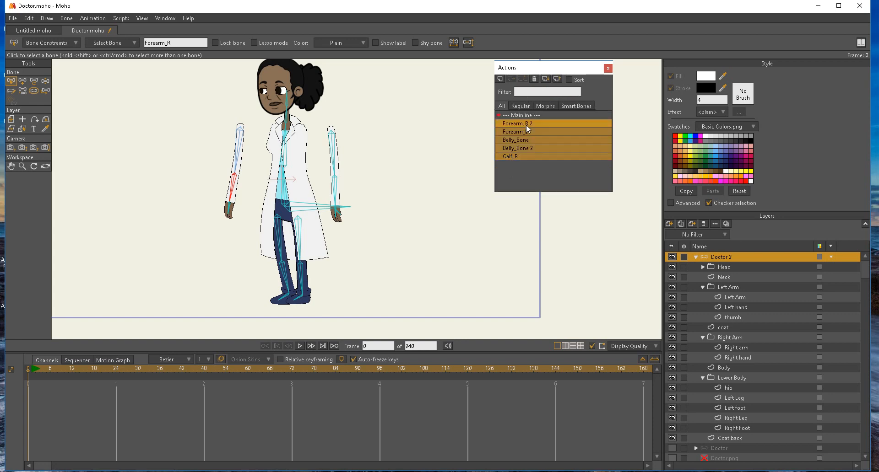
pyautogui.click(534, 79)
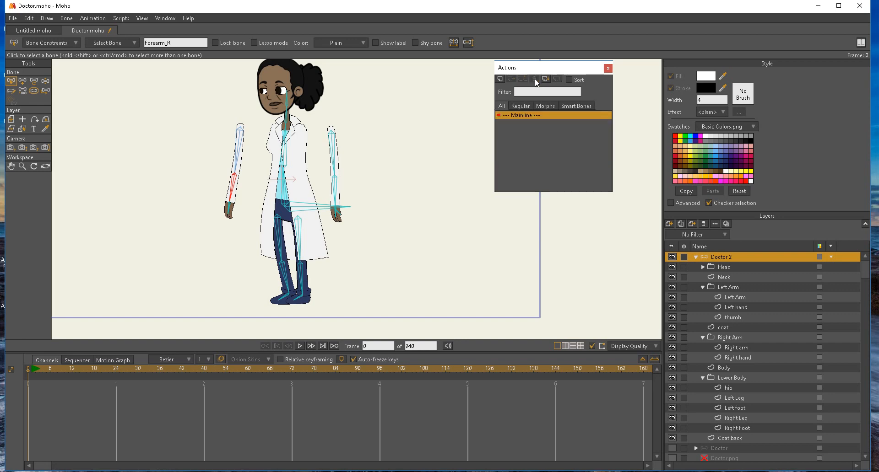
# - Create a Forearm_R action and, at its frame 24, rotate the right forearm bone up until it folds beside the upper arm
pyautogui.click(500, 79)
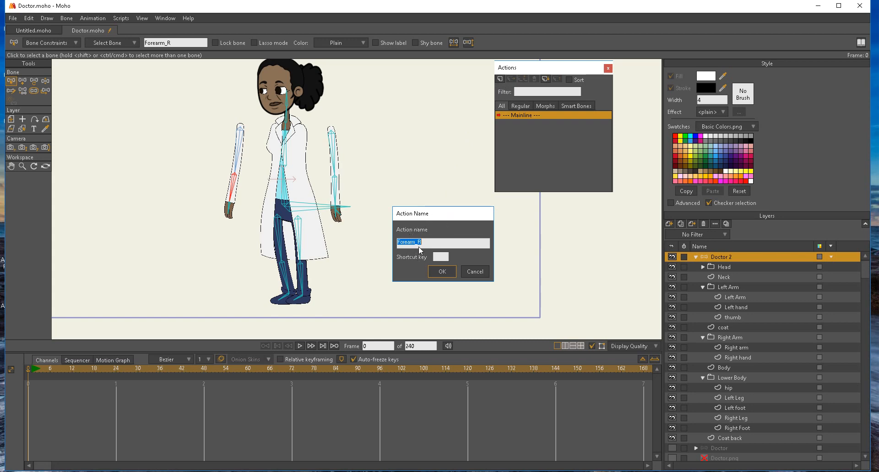
pyautogui.click(435, 272)
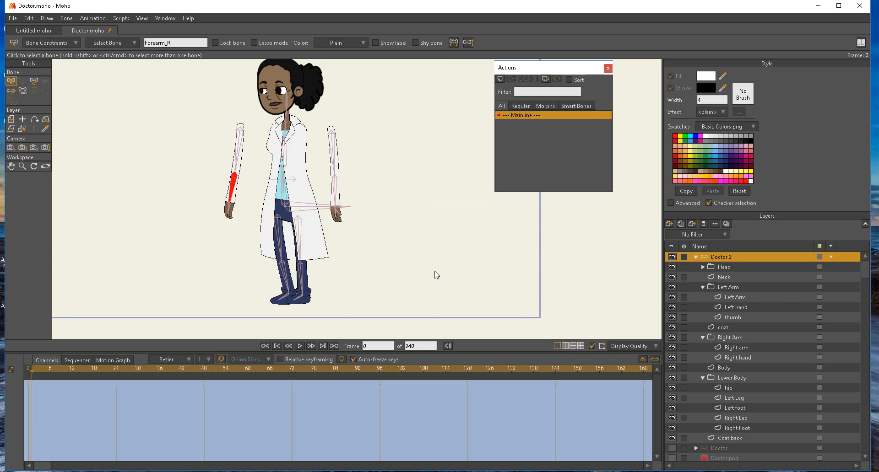
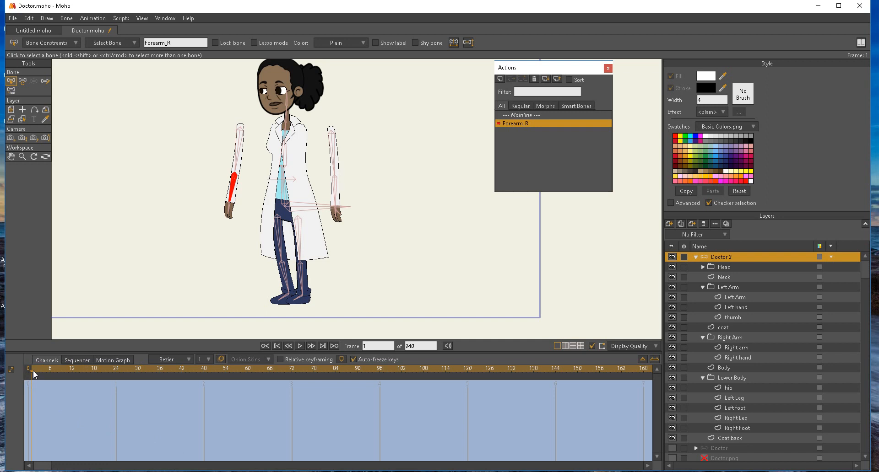
pyautogui.moveTo(33, 375); pyautogui.dragTo(117, 371)
pyautogui.click(22, 82)
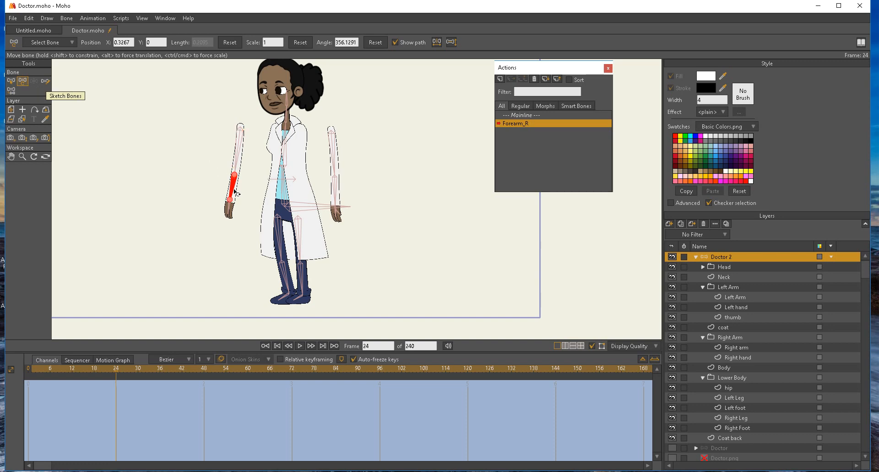
pyautogui.moveTo(236, 195); pyautogui.dragTo(222, 154)
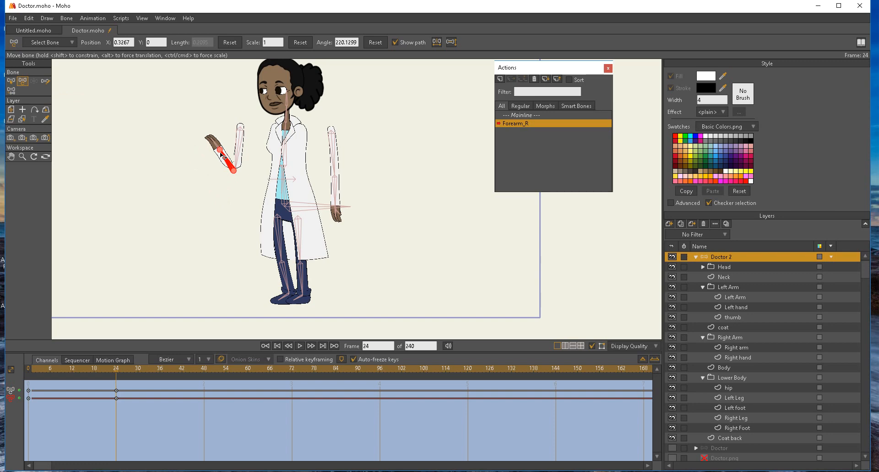
pyautogui.moveTo(222, 155); pyautogui.dragTo(232, 155)
pyautogui.click(22, 156)
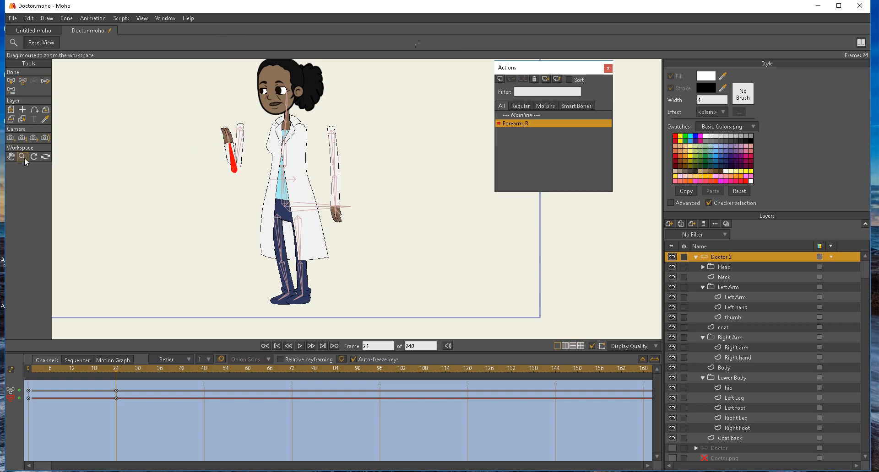
pyautogui.moveTo(136, 175); pyautogui.dragTo(301, 194)
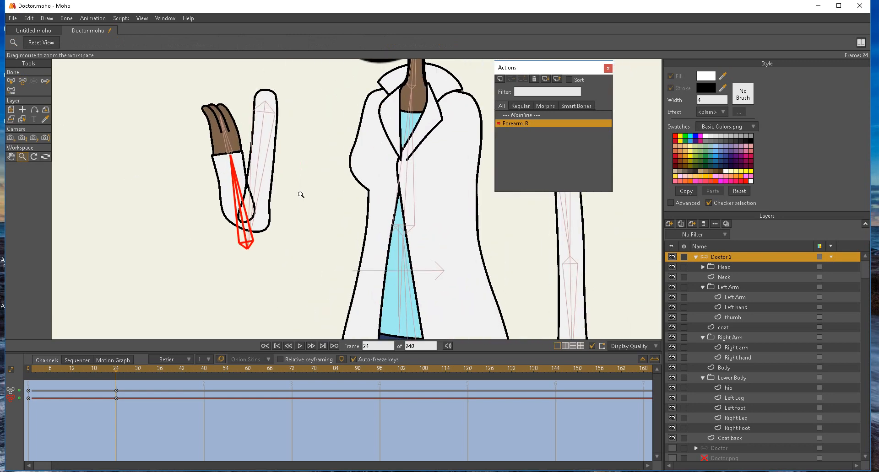
# - Select the Right arm layer and move its elbow and upper-arm points at frame 24 to form a clean, fully folded elbow
pyautogui.click(21, 120)
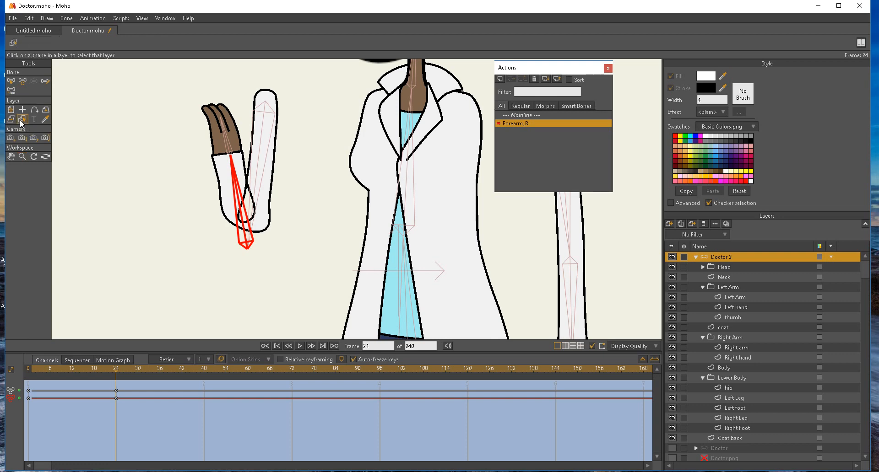
pyautogui.click(246, 182)
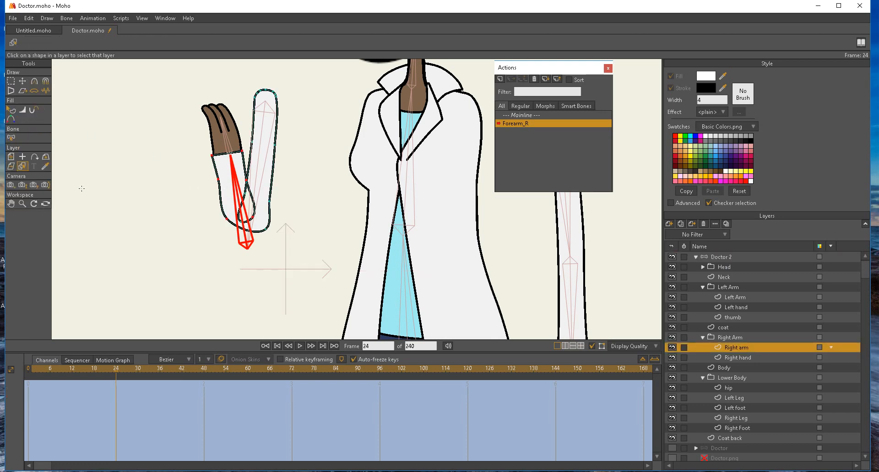
pyautogui.click(22, 81)
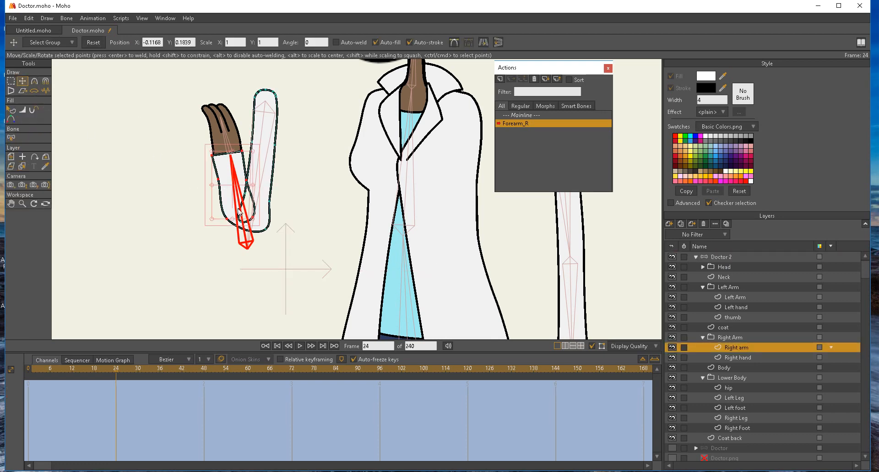
pyautogui.click(239, 223)
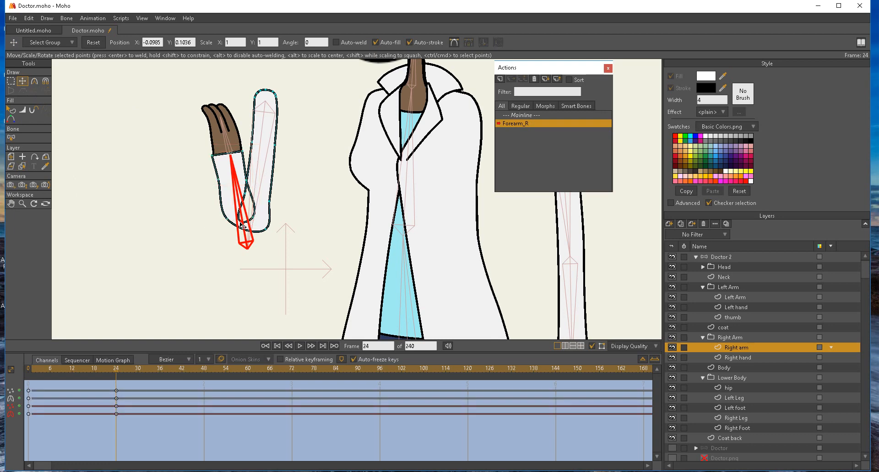
pyautogui.moveTo(241, 225); pyautogui.dragTo(251, 188)
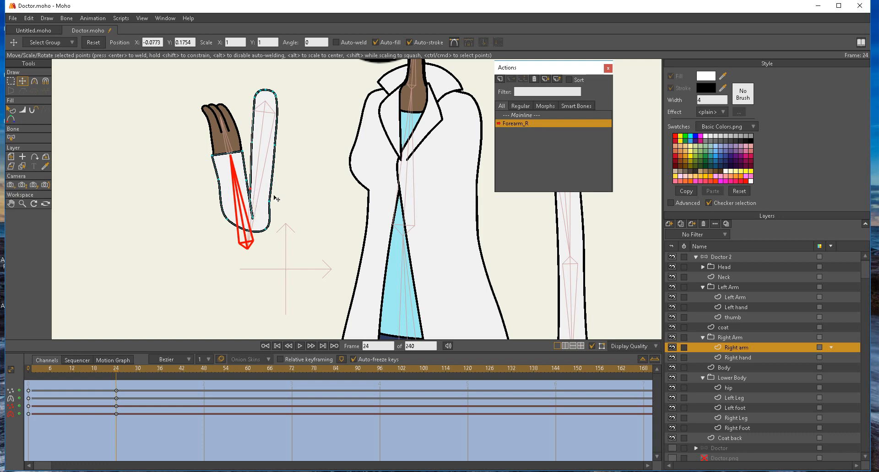
pyautogui.moveTo(270, 203); pyautogui.dragTo(275, 202)
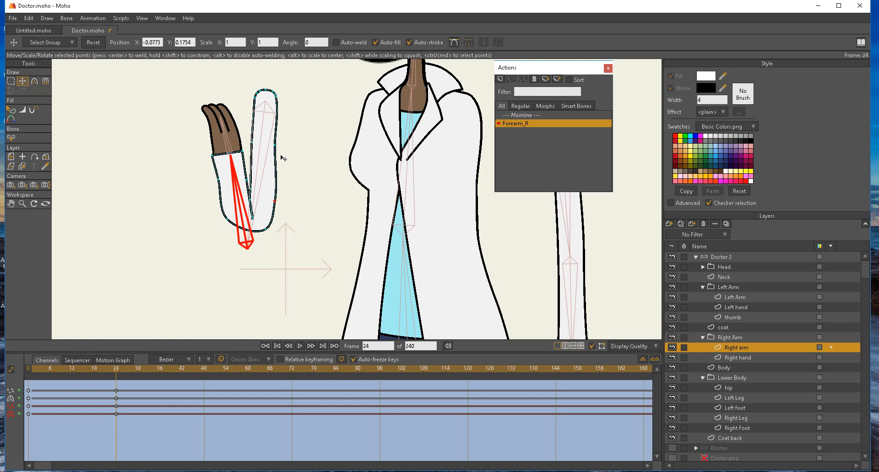
pyautogui.moveTo(276, 145); pyautogui.dragTo(280, 144)
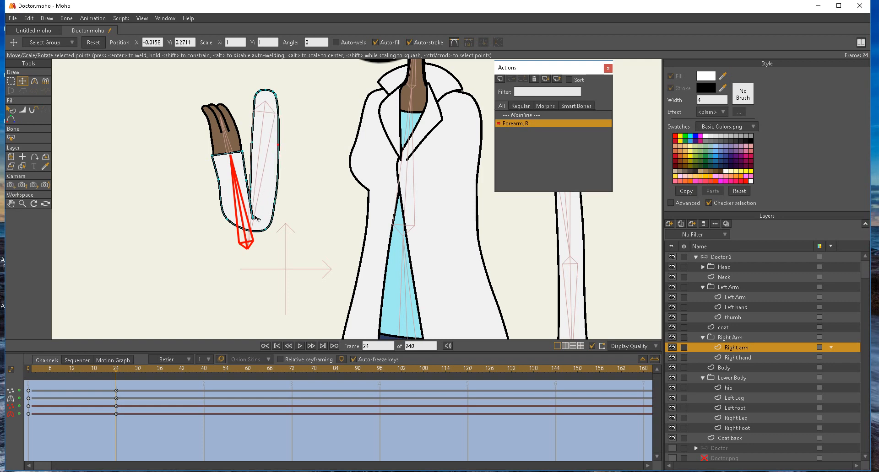
pyautogui.moveTo(253, 218); pyautogui.dragTo(264, 238)
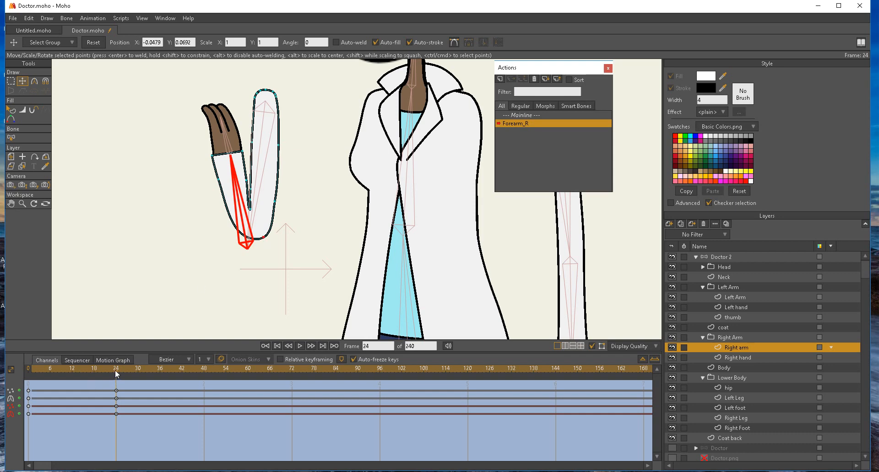
# - At frame 12, reposition the Right arm's inner and outer elbow points to shape a smooth half-bent elbow
pyautogui.moveTo(115, 376); pyautogui.dragTo(73, 409)
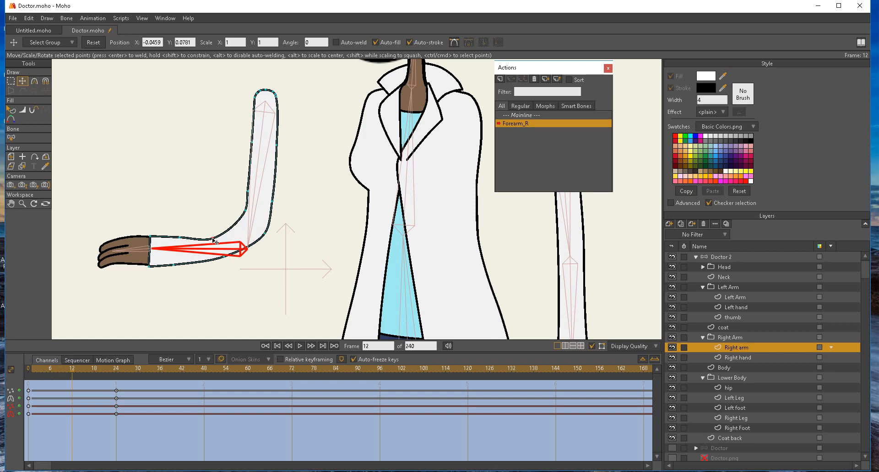
pyautogui.moveTo(214, 242); pyautogui.dragTo(246, 215)
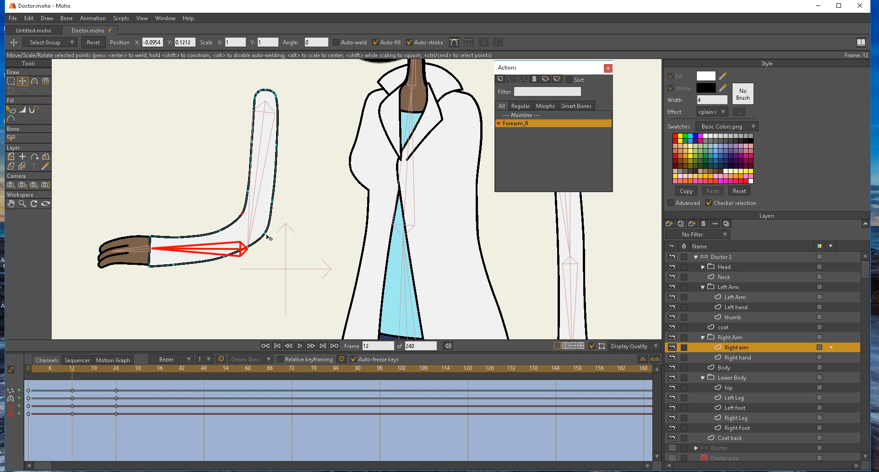
pyautogui.moveTo(266, 235); pyautogui.dragTo(260, 238)
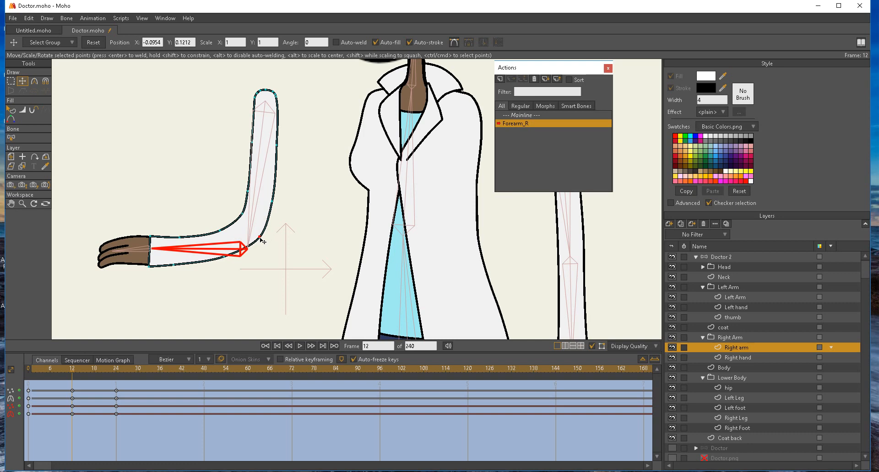
pyautogui.click(225, 256)
# - At frame 18, adjust the Right arm's inner and outer elbow points to clean up the bend between the half-bent and folded poses
pyautogui.moveTo(72, 374); pyautogui.dragTo(95, 371)
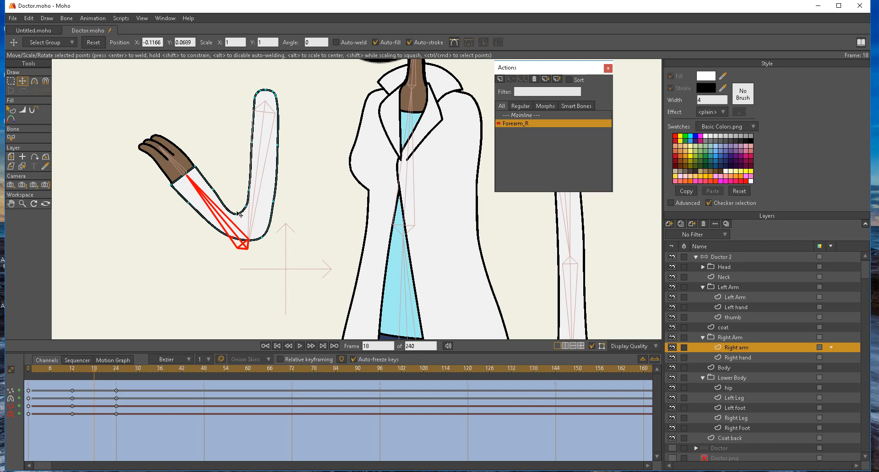
pyautogui.moveTo(239, 216); pyautogui.dragTo(225, 205)
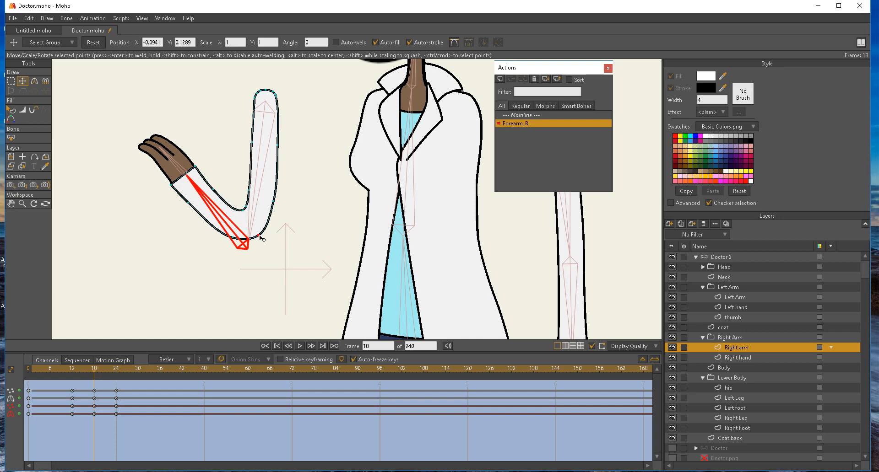
pyautogui.moveTo(262, 239); pyautogui.dragTo(263, 243)
pyautogui.moveTo(92, 368)
pyautogui.mouseDown()
pyautogui.moveTo(44, 370)
pyautogui.moveTo(115, 372)
pyautogui.moveTo(96, 376)
pyautogui.mouseUp()
pyautogui.moveTo(246, 205); pyautogui.dragTo(248, 200)
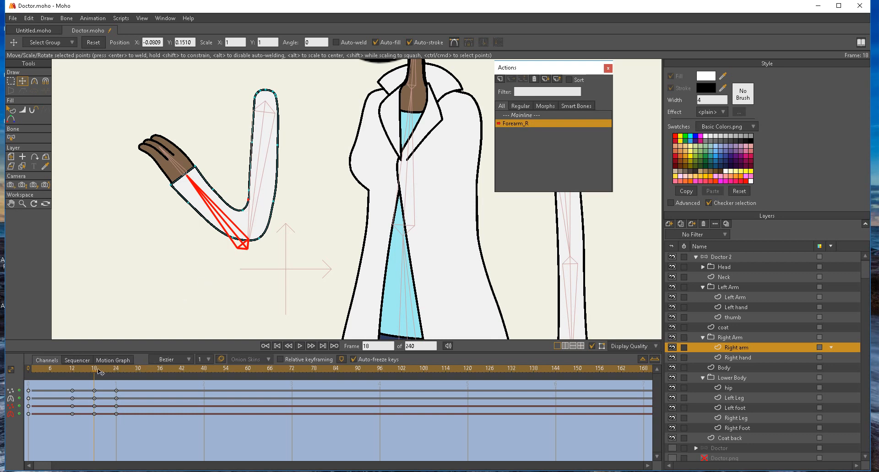
pyautogui.moveTo(96, 374)
pyautogui.mouseDown()
pyautogui.moveTo(122, 375)
pyautogui.moveTo(93, 376)
pyautogui.mouseUp()
# - Adjust the curvature of the Right arm's inner elbow point at frame 18 and check the bend through frame 24
pyautogui.click(34, 81)
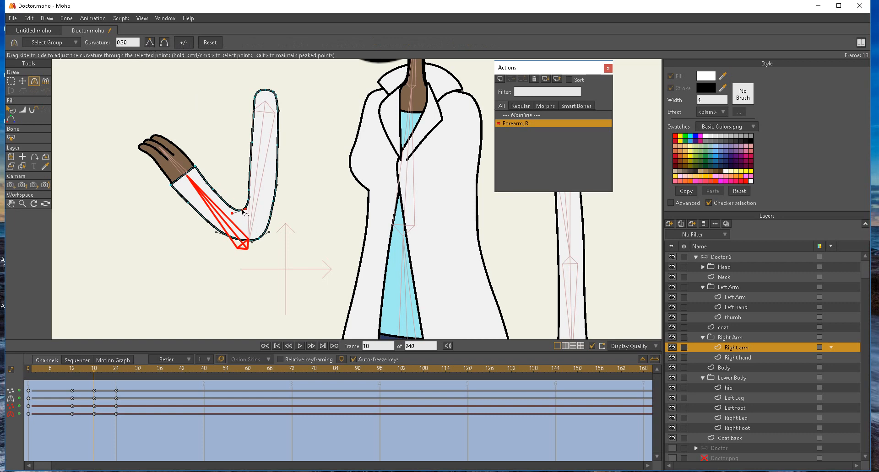
pyautogui.moveTo(242, 211); pyautogui.dragTo(199, 221)
pyautogui.moveTo(96, 375); pyautogui.dragTo(123, 372)
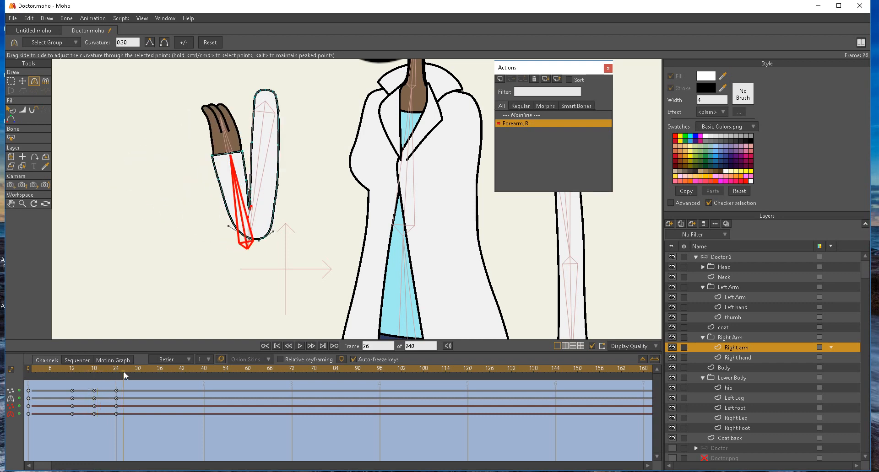
pyautogui.click(23, 81)
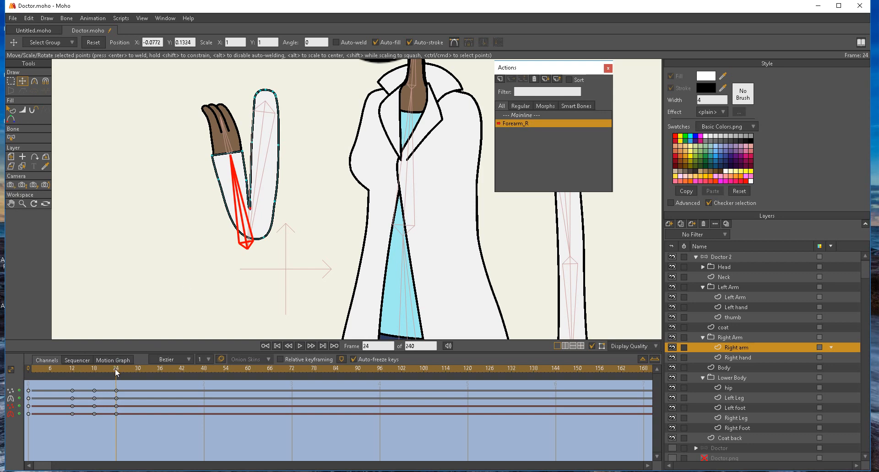
# - Preview the Forearm_R action back to frame 15, then test-bend the right forearm on the mainline with Manipulate Bones
pyautogui.moveTo(116, 371); pyautogui.dragTo(83, 361)
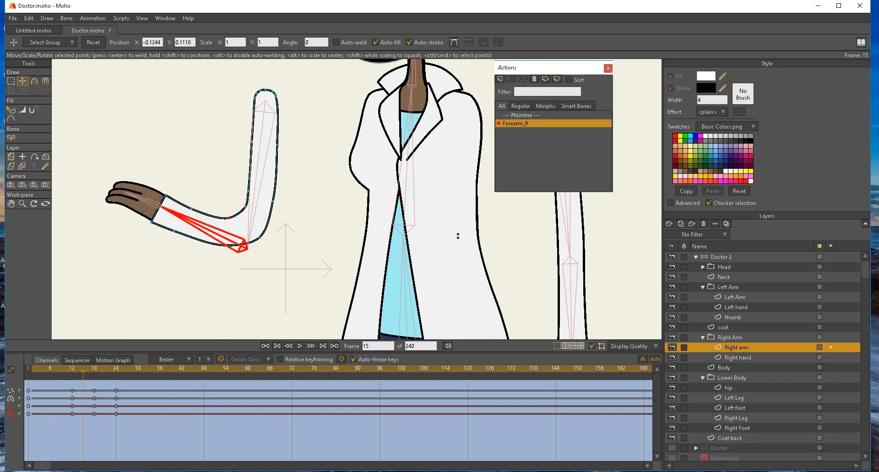
pyautogui.doubleClick(527, 116)
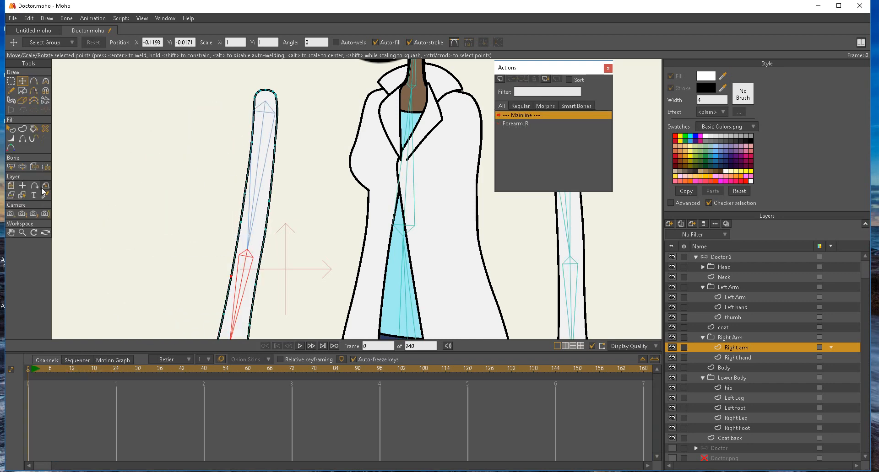
pyautogui.click(22, 167)
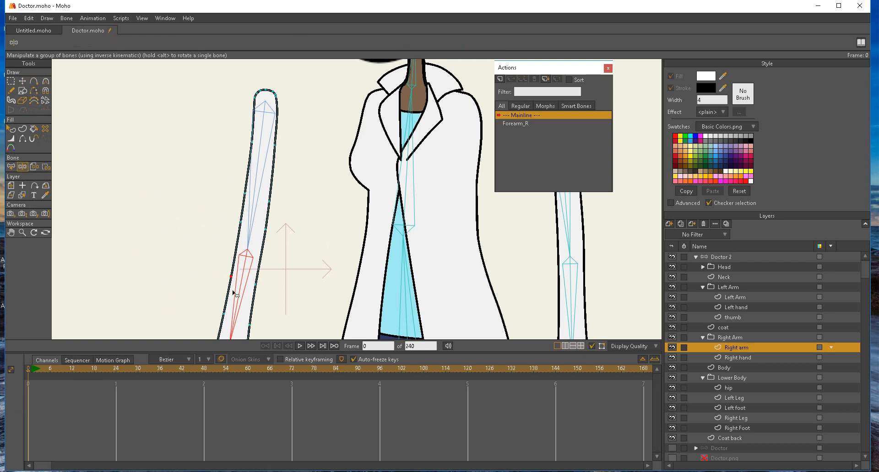
pyautogui.moveTo(236, 301); pyautogui.dragTo(190, 304)
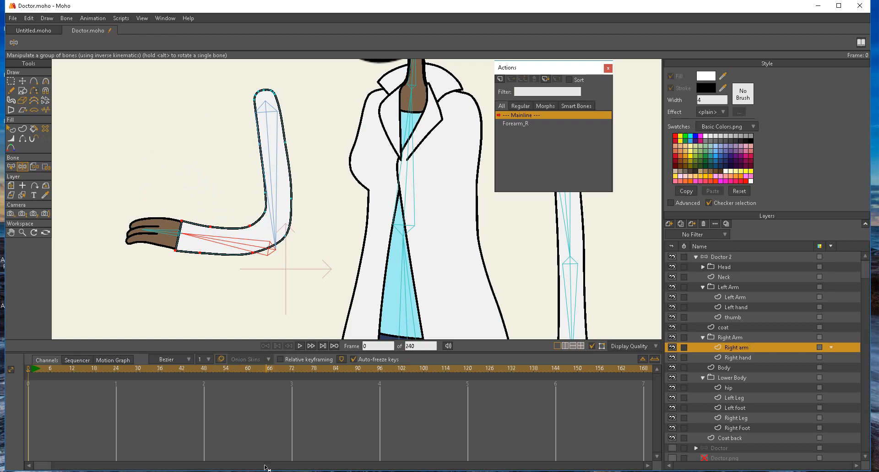
pyautogui.click(178, 452)
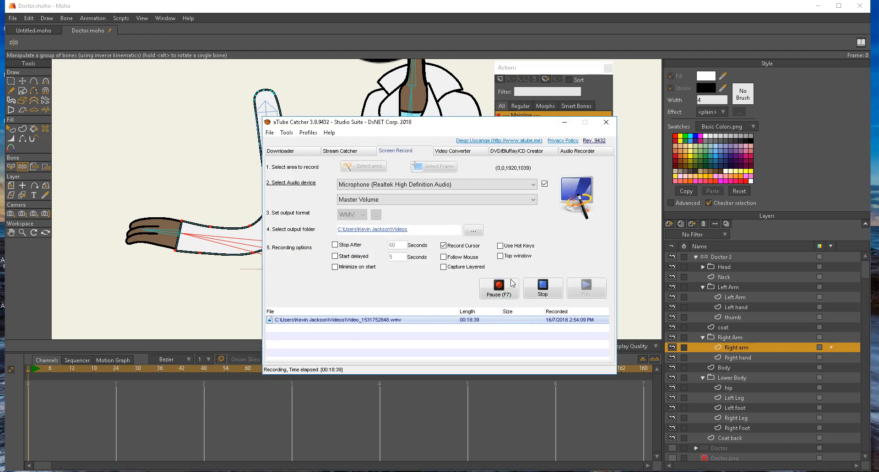
pyautogui.click(496, 295)
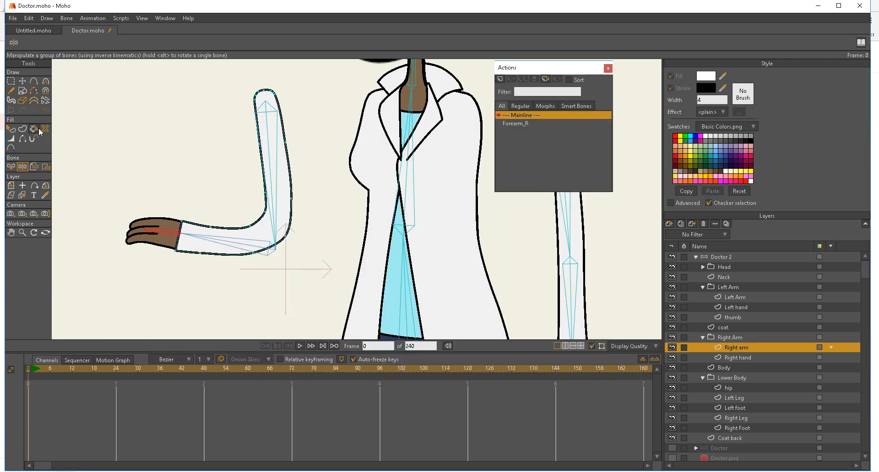
# - Test the right forearm bend again, then reopen Forearm_R and examine the elbow between frames 12 and 15 without overlays
pyautogui.click(194, 237)
pyautogui.moveTo(195, 238); pyautogui.dragTo(162, 277)
pyautogui.doubleClick(517, 124)
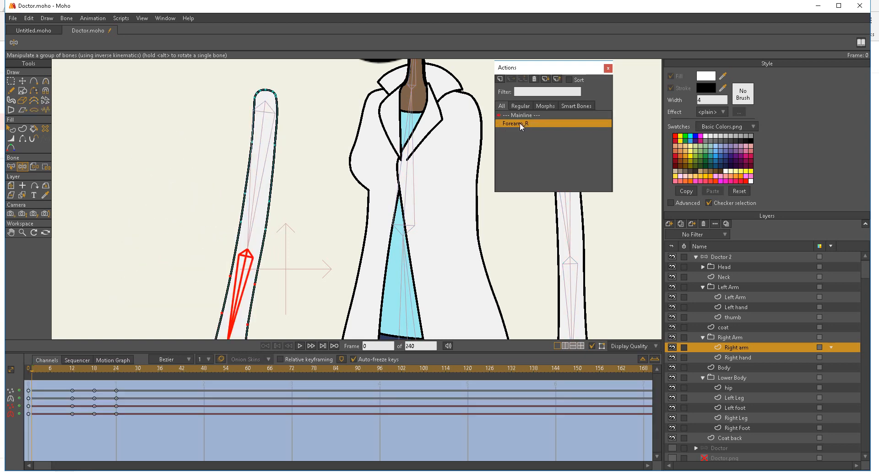
pyautogui.moveTo(84, 370)
pyautogui.mouseDown()
pyautogui.moveTo(56, 370)
pyautogui.moveTo(80, 371)
pyautogui.moveTo(72, 371)
pyautogui.mouseUp()
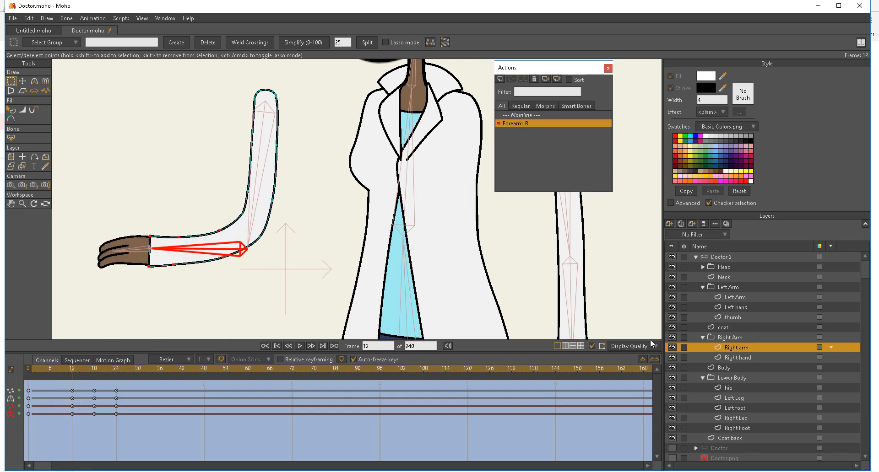
pyautogui.click(593, 346)
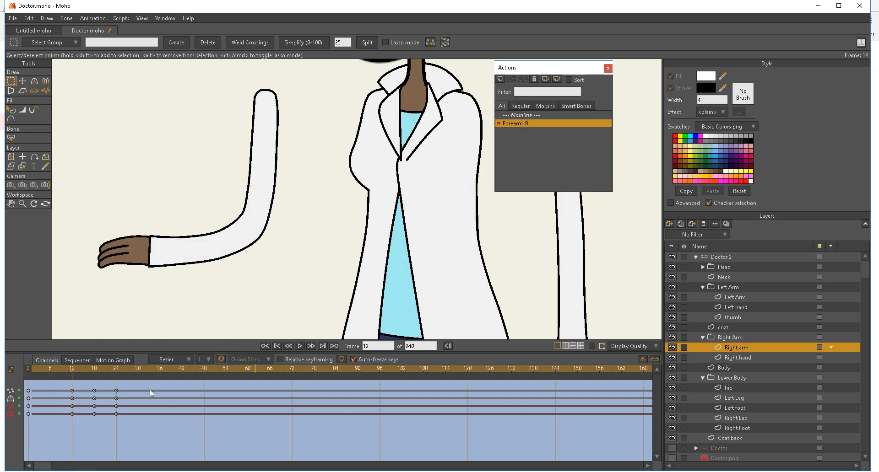
pyautogui.moveTo(70, 367); pyautogui.dragTo(86, 375)
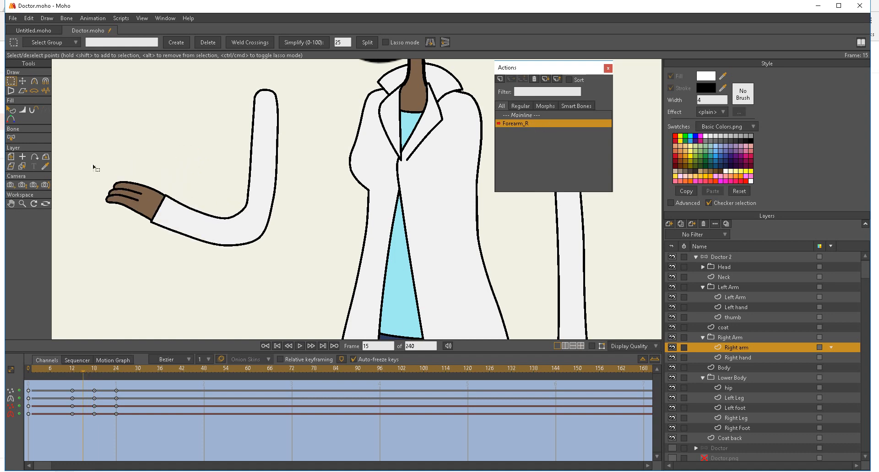
# - Reposition the right arm's inner-elbow point at frames 15 and 18 of the Forearm_R action with Transform Points
pyautogui.click(22, 166)
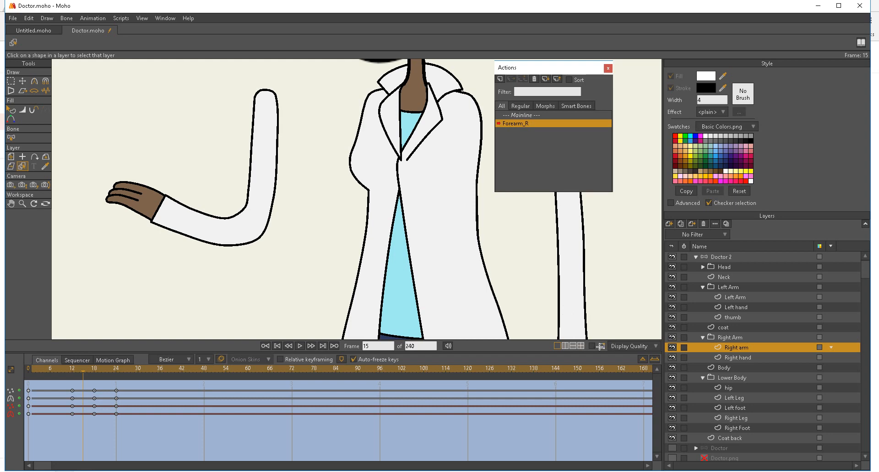
pyautogui.click(591, 347)
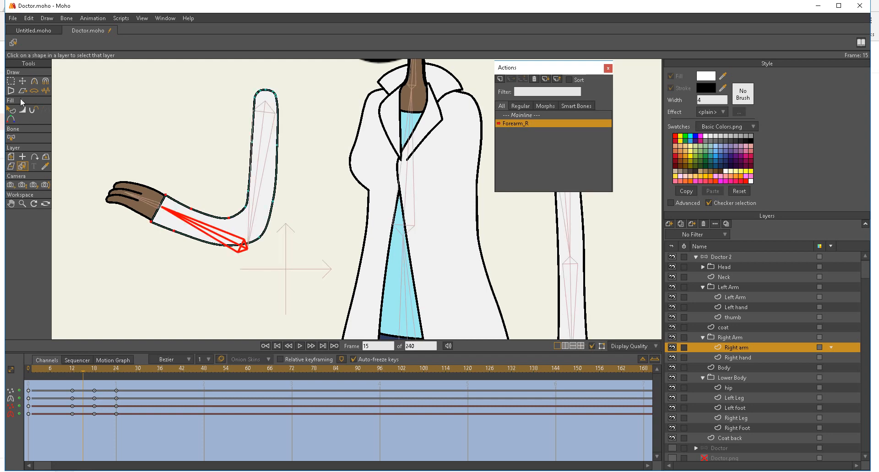
pyautogui.click(22, 81)
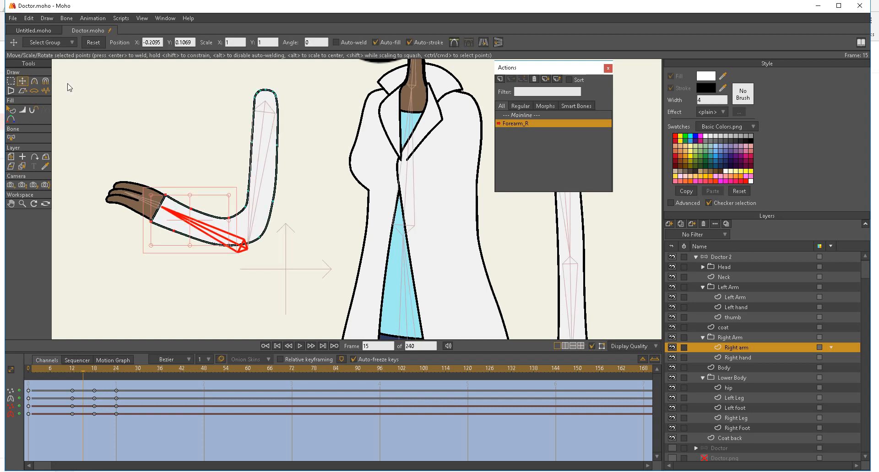
pyautogui.click(231, 222)
pyautogui.moveTo(233, 221); pyautogui.dragTo(241, 218)
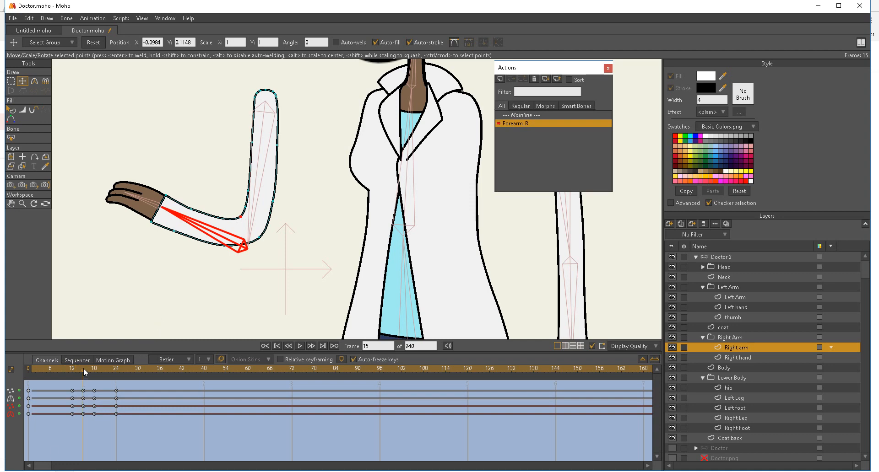
pyautogui.moveTo(83, 370); pyautogui.dragTo(96, 390)
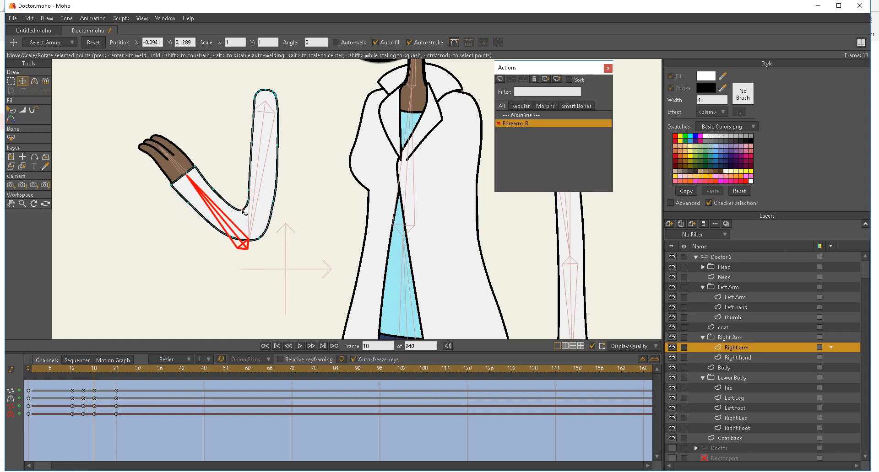
pyautogui.moveTo(244, 214); pyautogui.dragTo(243, 229)
# - Move the inner-elbow points at frame 21 of Forearm_R and adjust the crease point's curvature
pyautogui.moveTo(95, 369)
pyautogui.mouseDown()
pyautogui.moveTo(65, 375)
pyautogui.moveTo(118, 366)
pyautogui.moveTo(106, 366)
pyautogui.mouseUp()
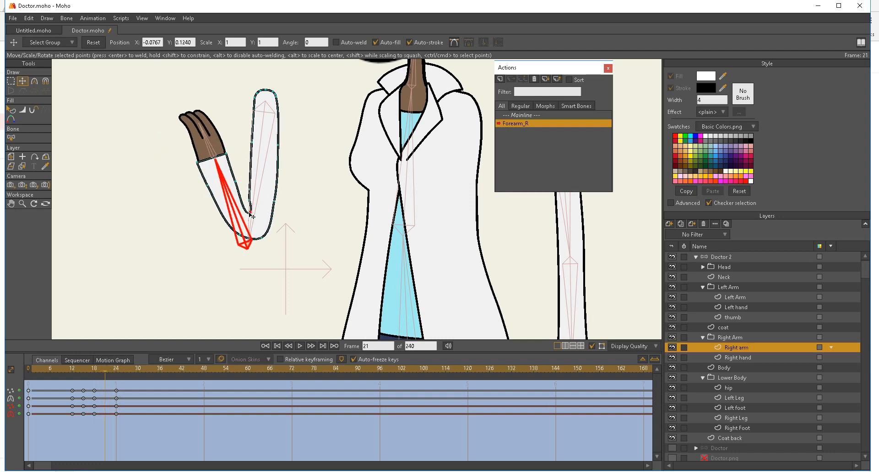
pyautogui.moveTo(253, 215); pyautogui.dragTo(250, 215)
pyautogui.moveTo(254, 203); pyautogui.dragTo(252, 204)
pyautogui.click(35, 82)
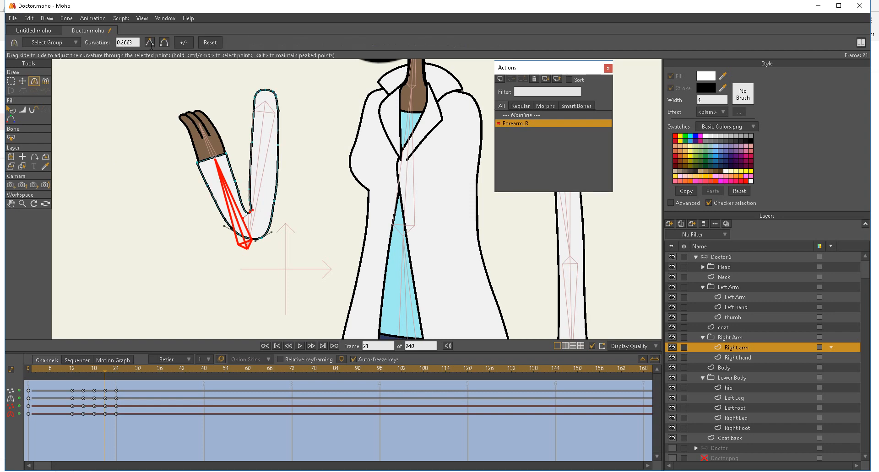
pyautogui.click(150, 42)
pyautogui.moveTo(252, 215); pyautogui.dragTo(323, 213)
# - Make the selected inner-elbow point a sharp peak with curvature 0 at frame 24 of Forearm_R
pyautogui.moveTo(103, 370)
pyautogui.mouseDown()
pyautogui.moveTo(75, 370)
pyautogui.moveTo(126, 369)
pyautogui.moveTo(118, 370)
pyautogui.mouseUp()
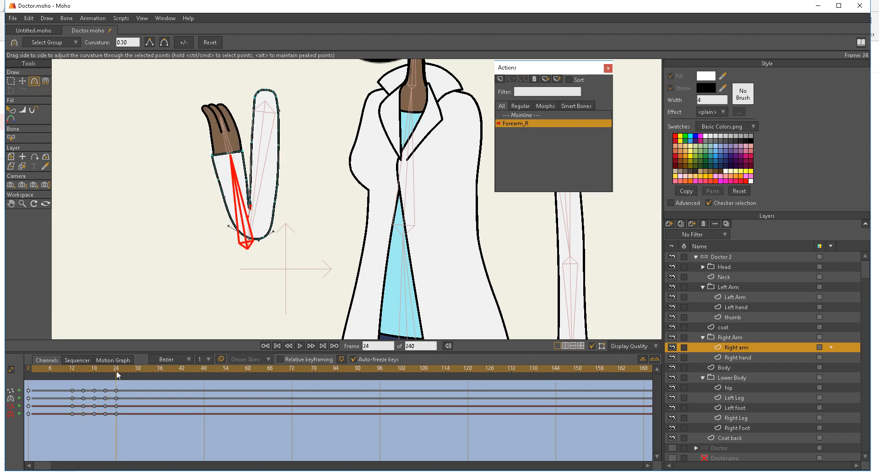
pyautogui.click(152, 42)
pyautogui.moveTo(113, 370)
pyautogui.mouseDown()
pyautogui.moveTo(64, 371)
pyautogui.moveTo(119, 375)
pyautogui.mouseUp()
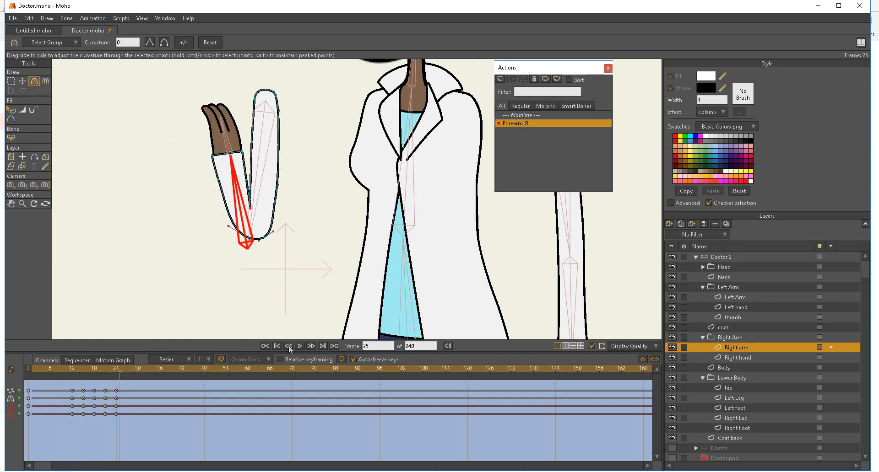
# - Return to the mainline and test the right forearm's bend outward and toward the body with Manipulate Bones
pyautogui.click(534, 115)
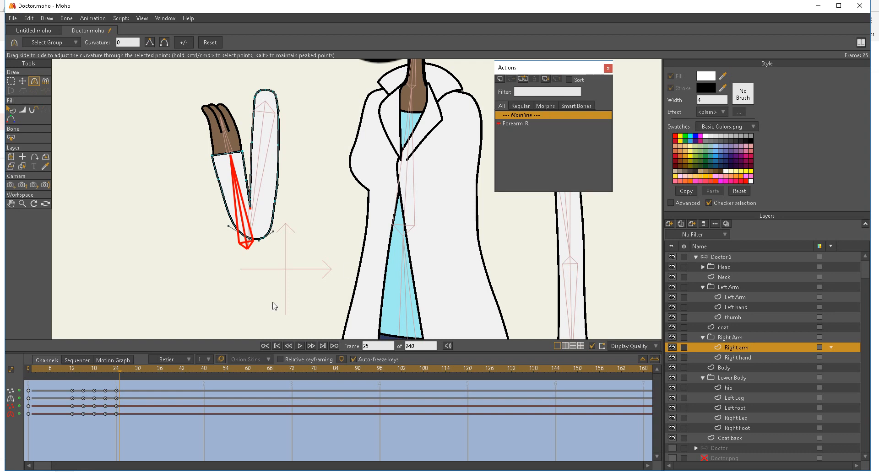
pyautogui.doubleClick(523, 114)
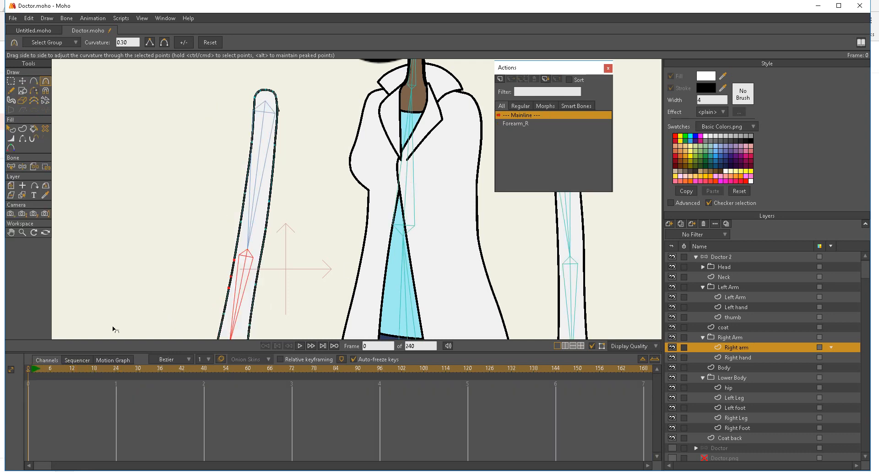
pyautogui.click(23, 166)
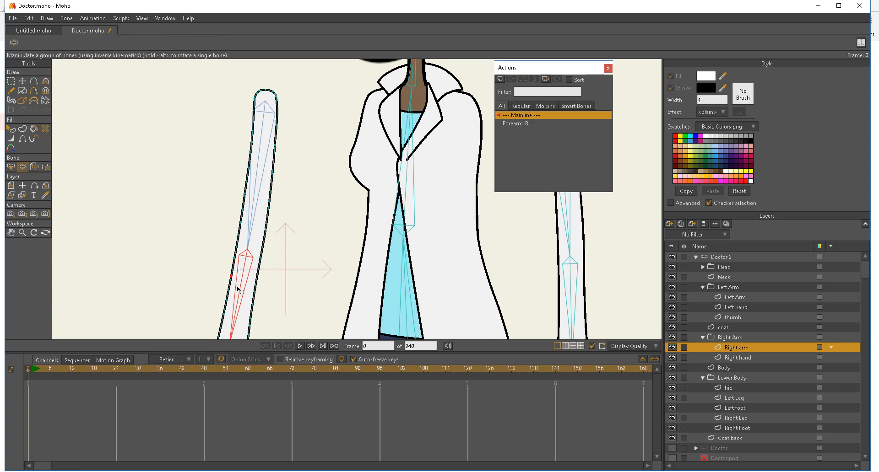
pyautogui.moveTo(239, 289); pyautogui.dragTo(190, 225)
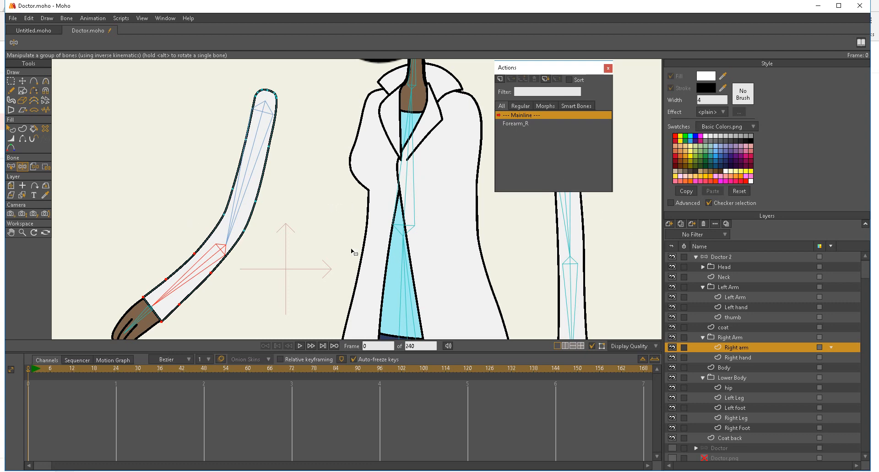
pyautogui.moveTo(185, 284); pyautogui.dragTo(366, 231)
pyautogui.moveTo(369, 116); pyautogui.dragTo(255, 272)
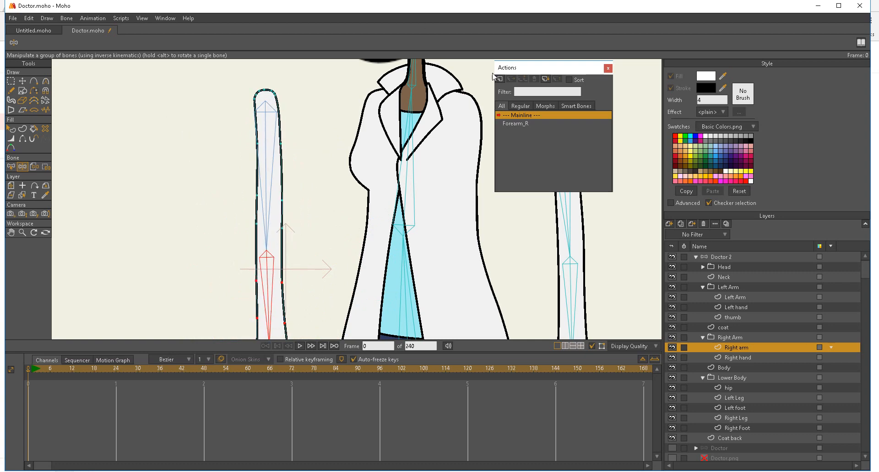
# - Select the right forearm bone on the Doctor 2 layer and create a new action named Forearm_R 2
pyautogui.click(501, 80)
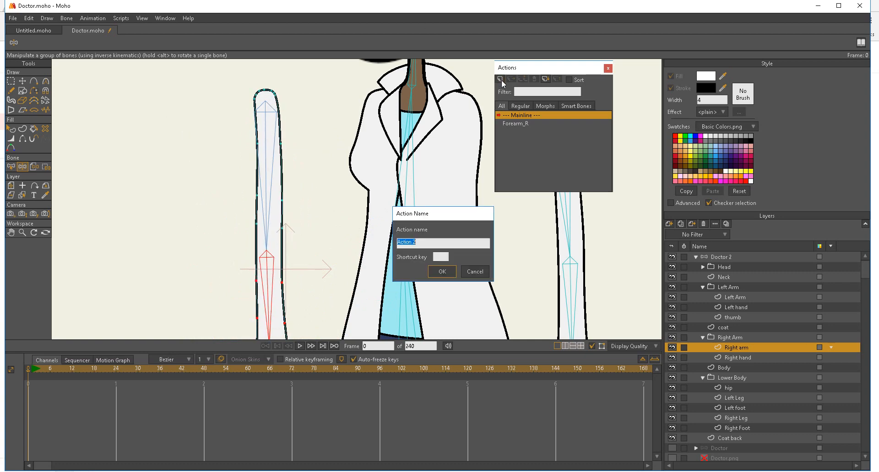
pyautogui.click(475, 272)
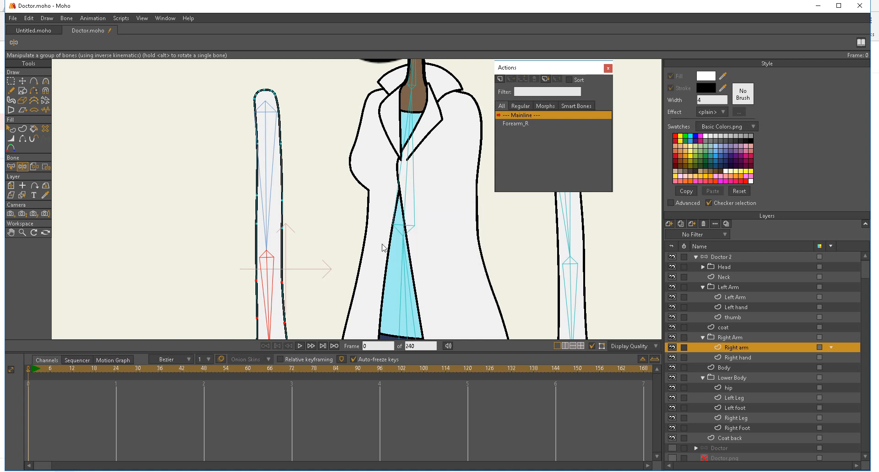
pyautogui.click(720, 259)
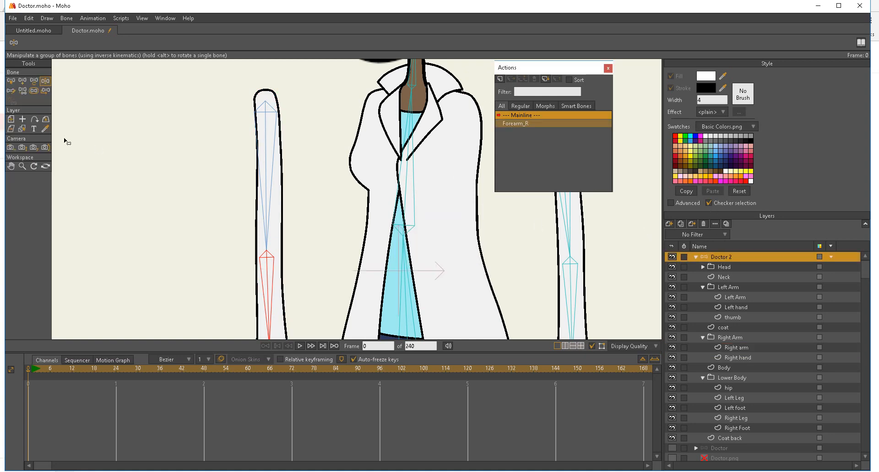
pyautogui.click(12, 82)
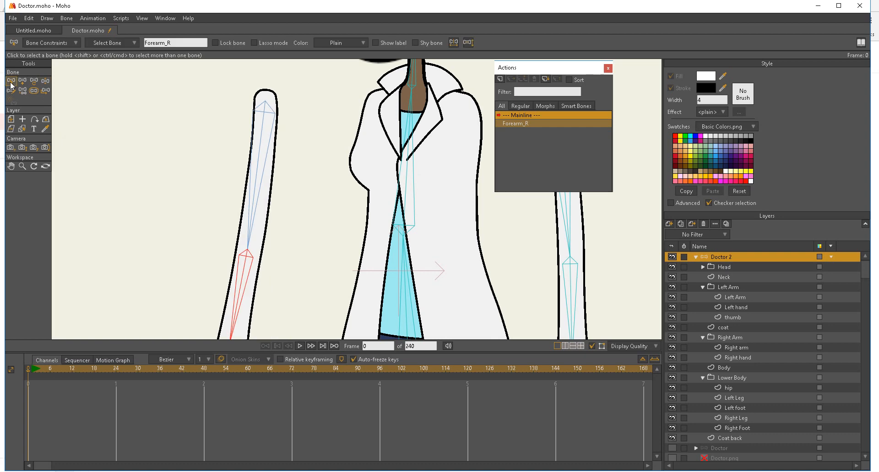
pyautogui.click(238, 281)
pyautogui.click(247, 261)
pyautogui.click(500, 79)
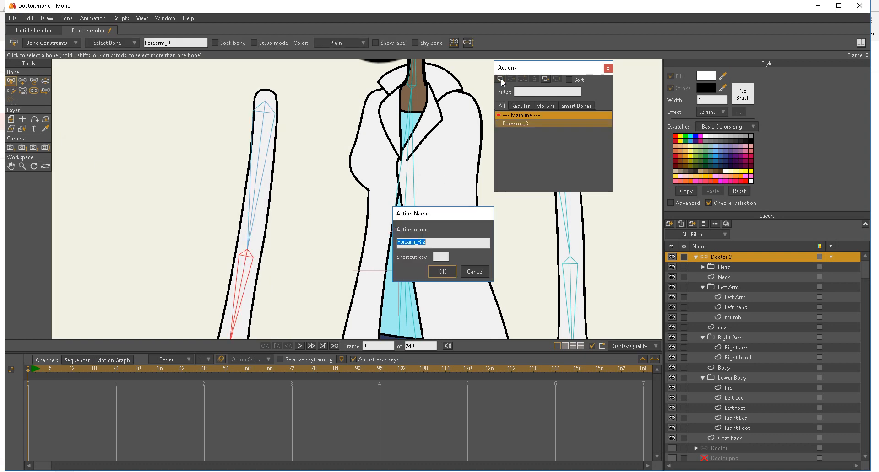
pyautogui.click(440, 272)
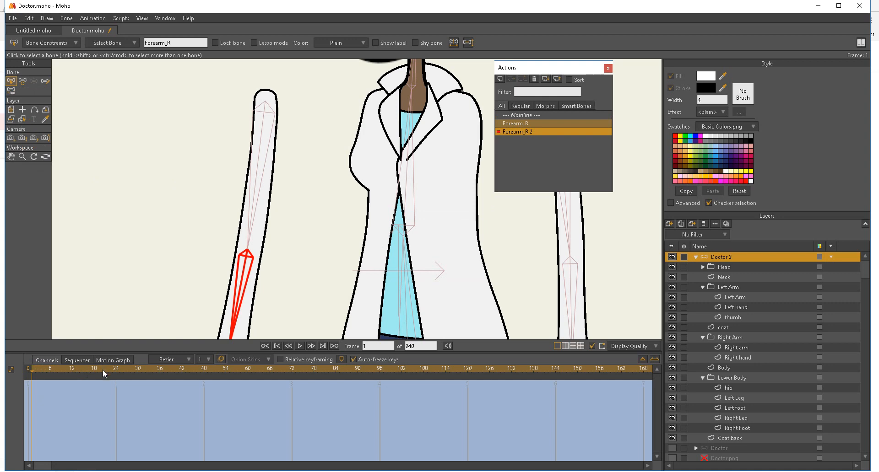
# - Rotate the right forearm bone up toward the chest to about 499° at frame 24 of Forearm_R 2
pyautogui.moveTo(108, 369); pyautogui.dragTo(76, 369)
pyautogui.click(23, 81)
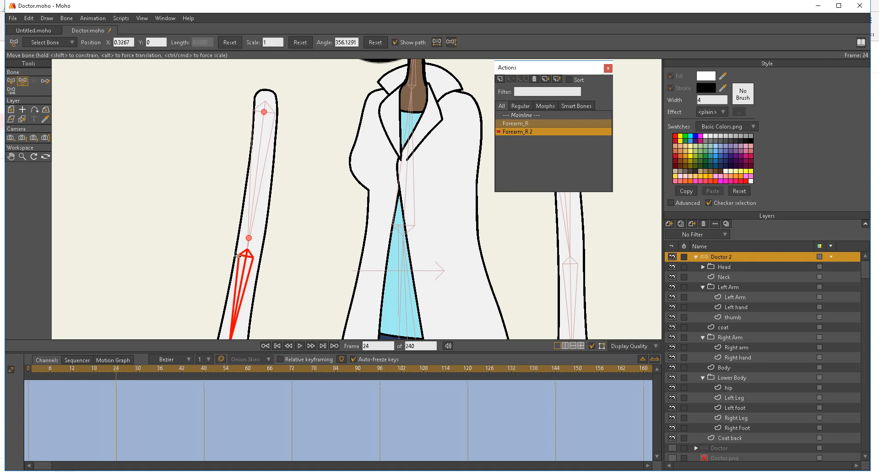
pyautogui.moveTo(244, 287); pyautogui.dragTo(350, 151)
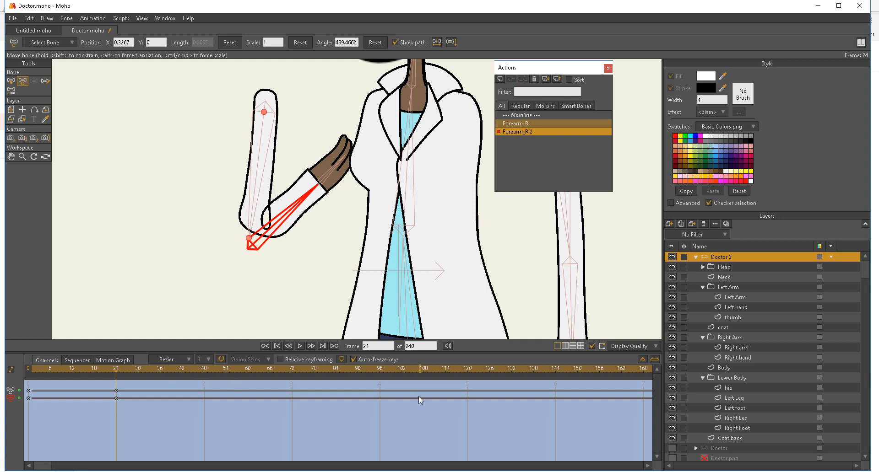
# - Move the inner and outer elbow points of the Right arm layer at frame 24 of Forearm_R 2 to remove the overlapping bend
pyautogui.click(23, 119)
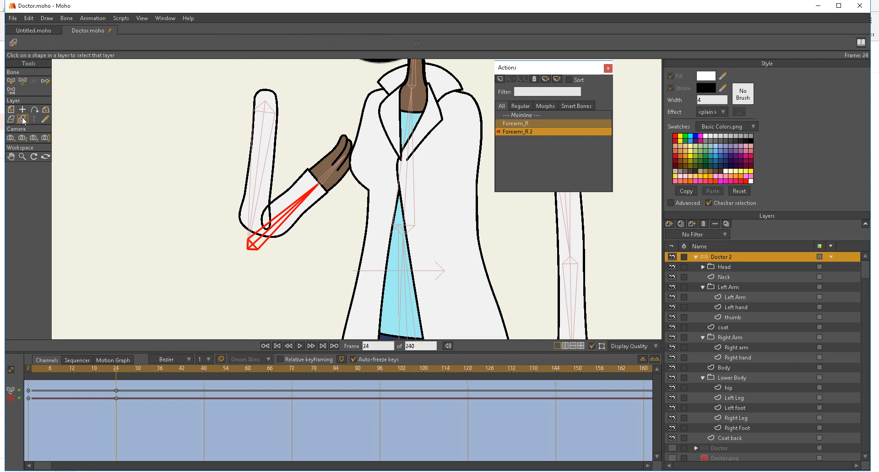
pyautogui.click(274, 201)
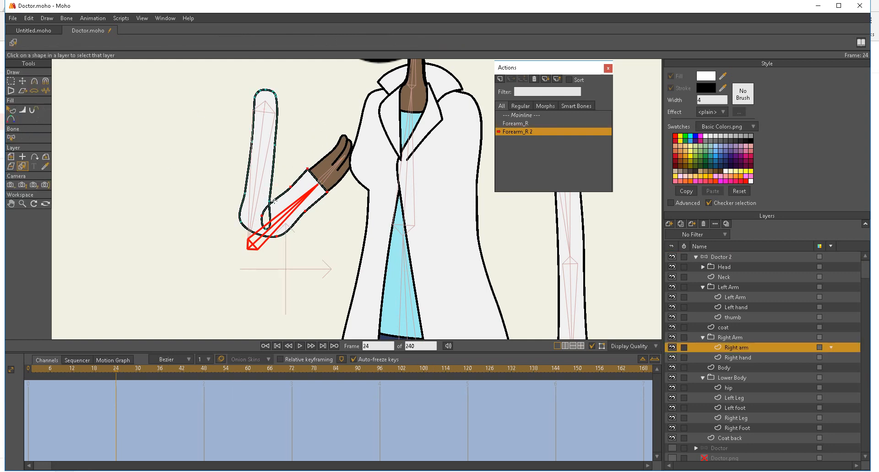
pyautogui.press('t')
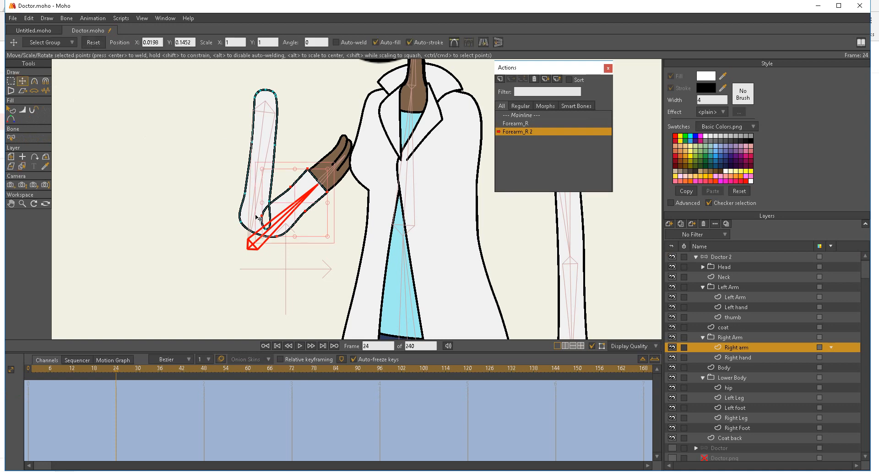
pyautogui.moveTo(265, 218); pyautogui.dragTo(276, 218)
pyautogui.hotkey('ctrl', 'z')
pyautogui.click(263, 215)
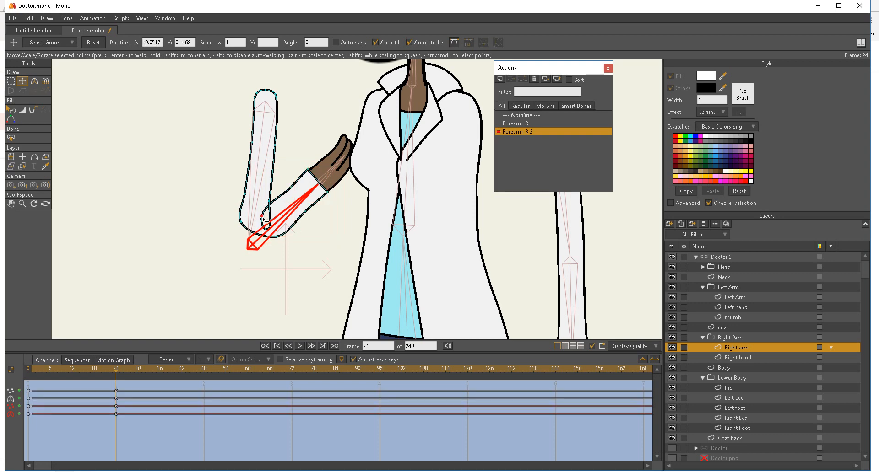
pyautogui.moveTo(266, 221)
pyautogui.mouseDown()
pyautogui.moveTo(276, 216)
pyautogui.moveTo(265, 216)
pyautogui.mouseUp()
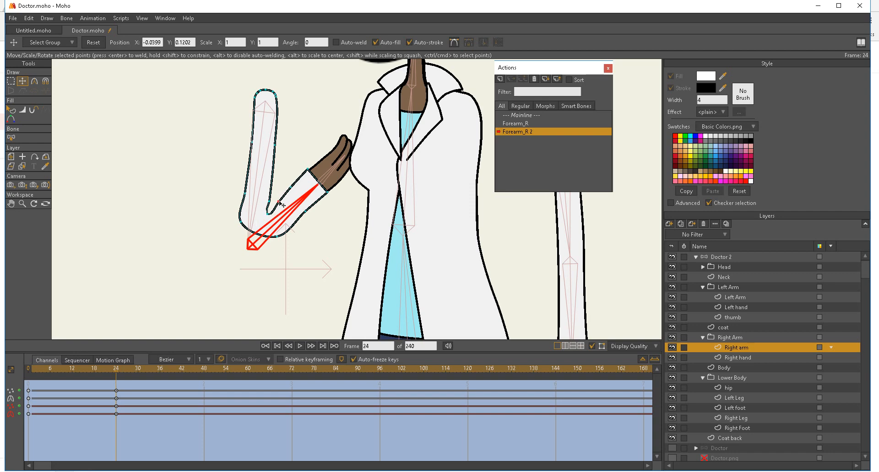
pyautogui.moveTo(268, 215); pyautogui.dragTo(266, 240)
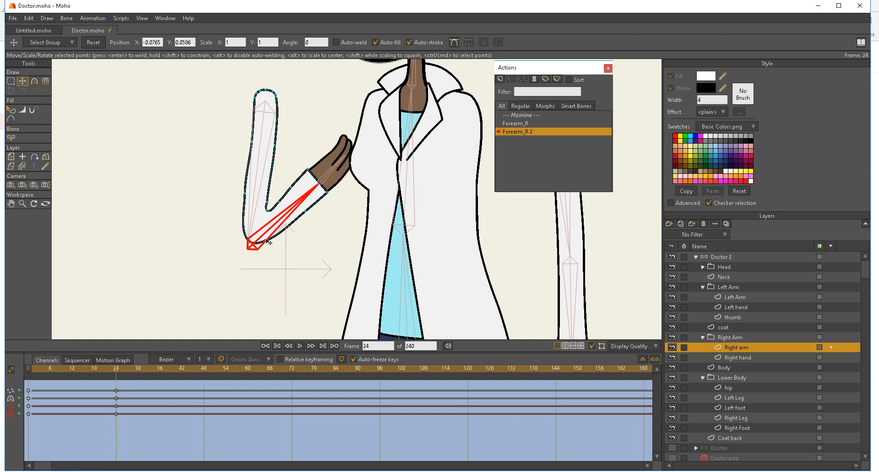
pyautogui.click(251, 143)
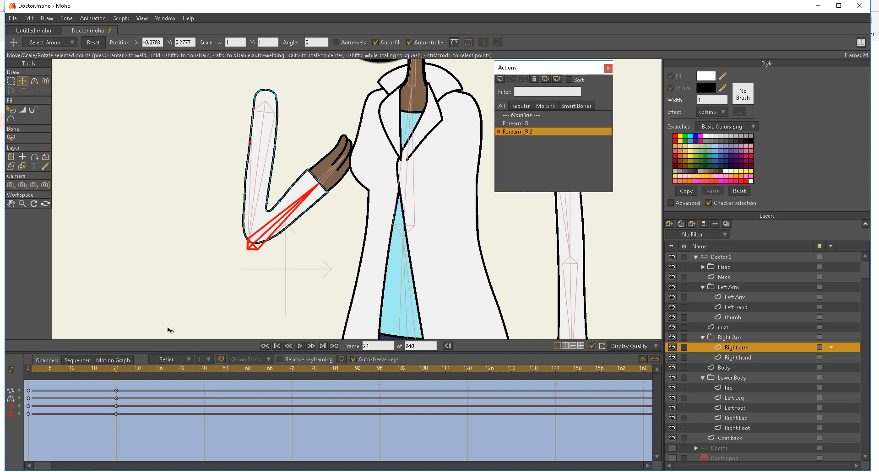
# - Sharpen the right arm's inner-elbow point with the Curvature tool, fine-tune its position in the crease, and scrub back to frame 0
pyautogui.moveTo(118, 377); pyautogui.dragTo(116, 337)
pyautogui.moveTo(270, 213); pyautogui.dragTo(268, 219)
pyautogui.click(35, 83)
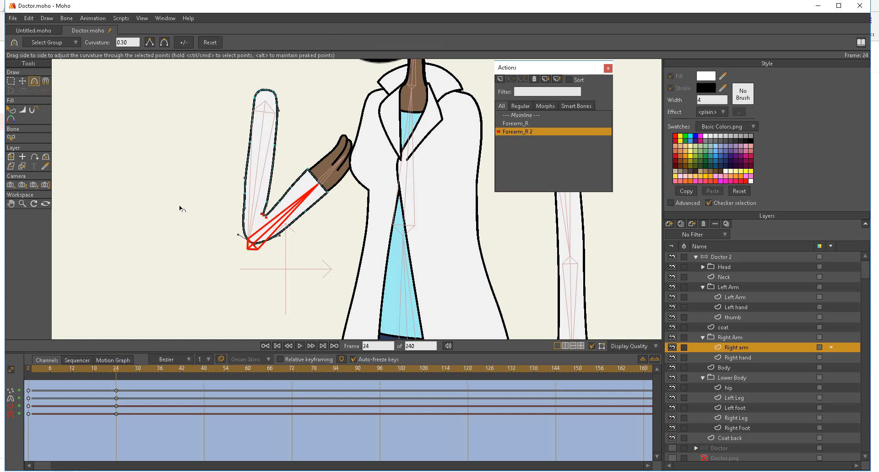
pyautogui.moveTo(178, 207); pyautogui.dragTo(198, 221)
pyautogui.click(22, 81)
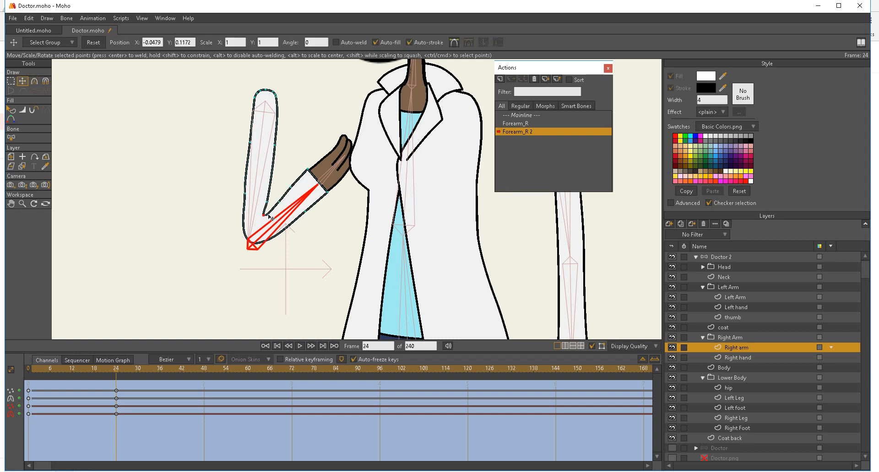
pyautogui.moveTo(268, 219); pyautogui.dragTo(270, 219)
pyautogui.moveTo(111, 371); pyautogui.dragTo(28, 367)
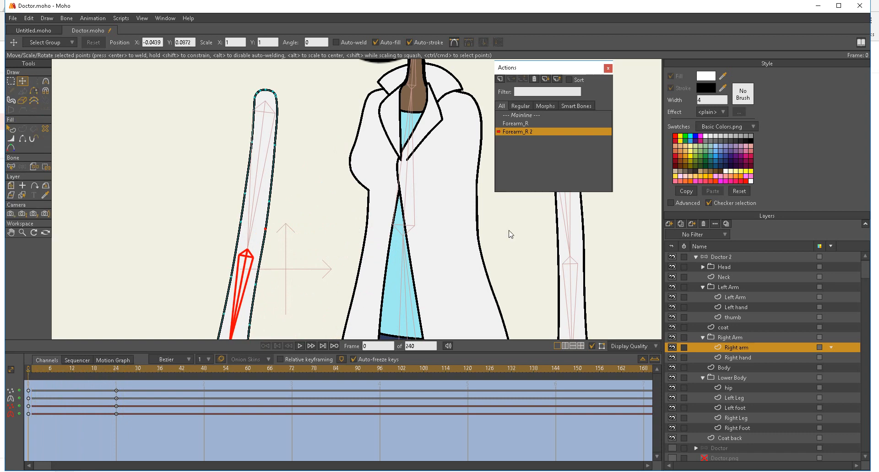
# - Return to the mainline on the Doctor 2 layer, select the left forearm bone, and create a new action named Forearm_L
pyautogui.moveTo(416, 233); pyautogui.dragTo(260, 182)
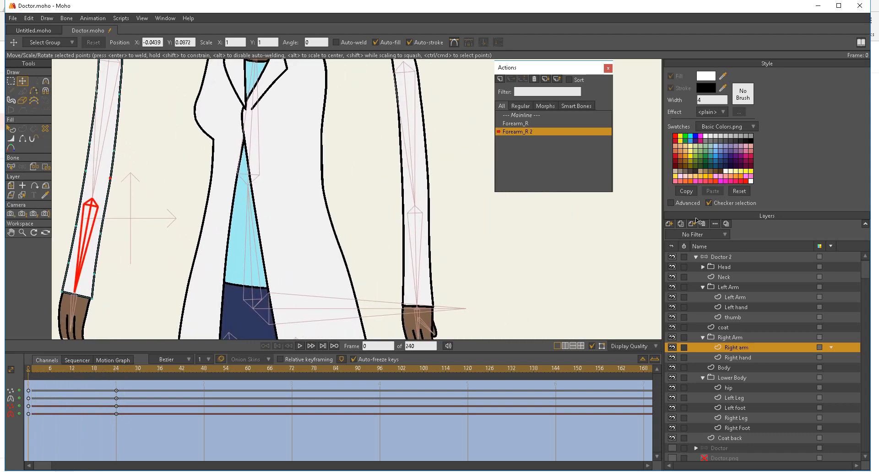
pyautogui.click(705, 257)
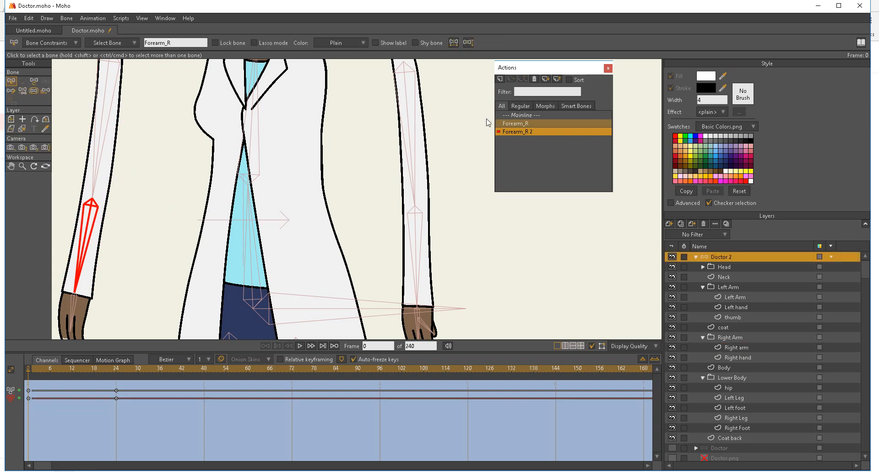
pyautogui.click(513, 112)
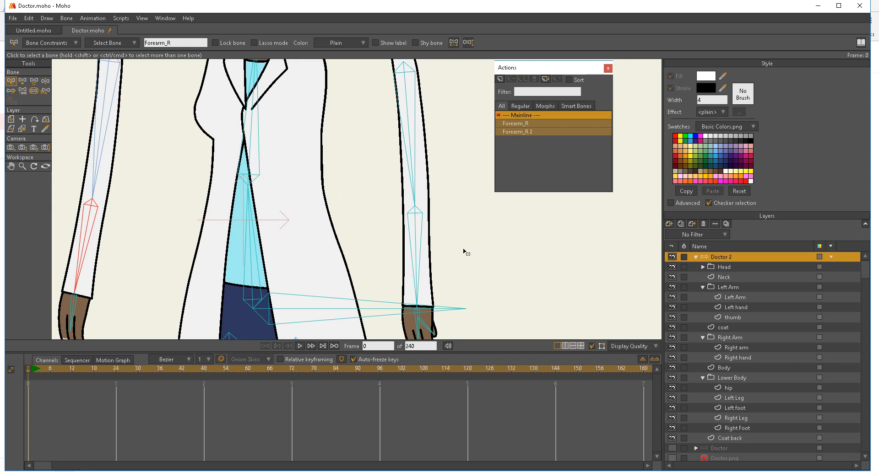
pyautogui.click(420, 234)
pyautogui.click(419, 220)
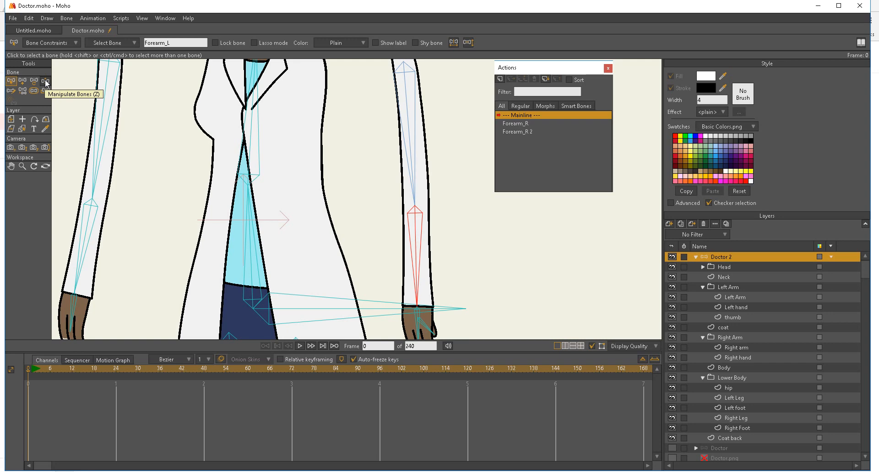
pyautogui.click(500, 80)
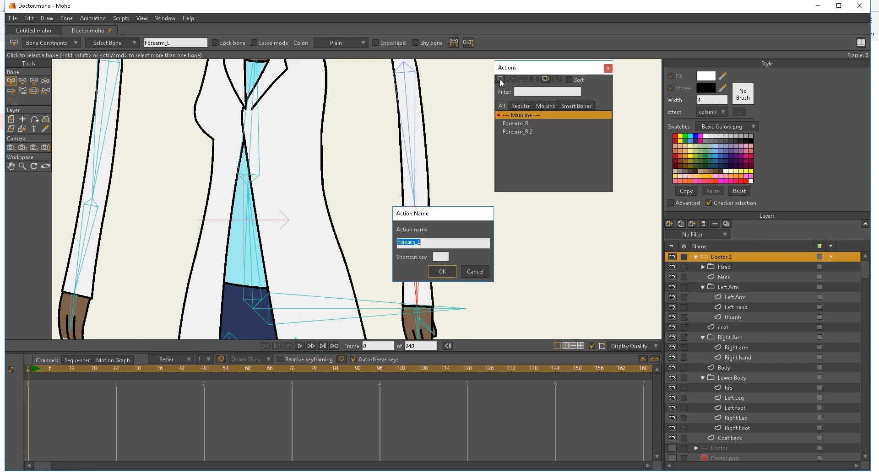
pyautogui.click(448, 275)
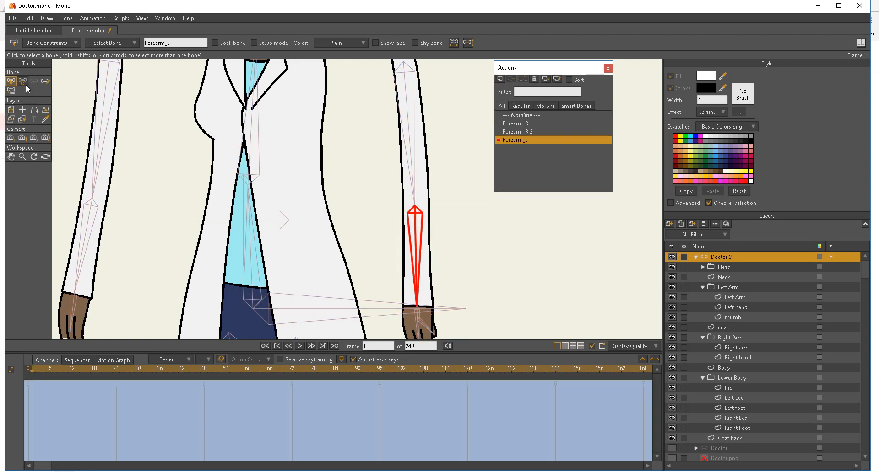
# - Rotate the left forearm bone up toward the chest to about 209° and place its keyframes at frame 24 of Forearm_L
pyautogui.click(23, 83)
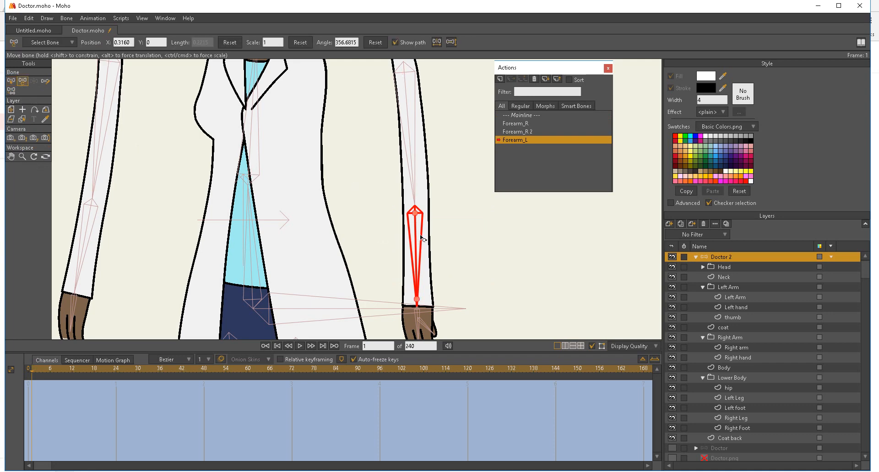
pyautogui.moveTo(418, 260); pyautogui.dragTo(339, 90)
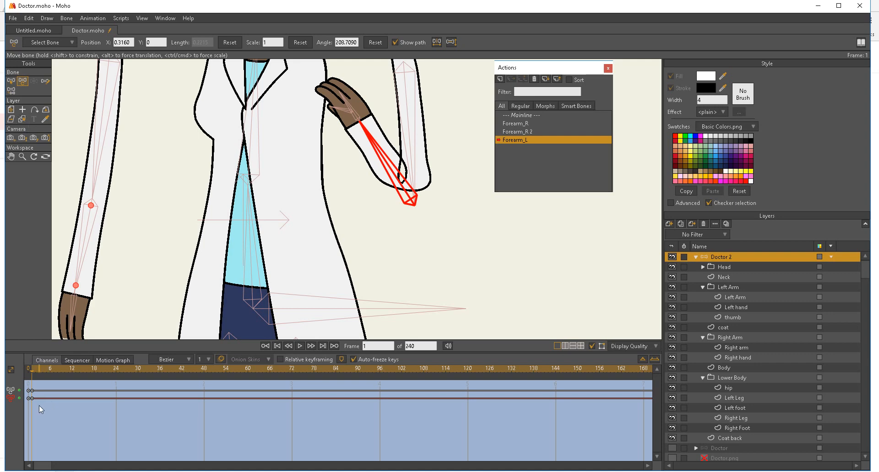
pyautogui.moveTo(40, 406); pyautogui.dragTo(32, 390)
pyautogui.moveTo(33, 394); pyautogui.dragTo(116, 394)
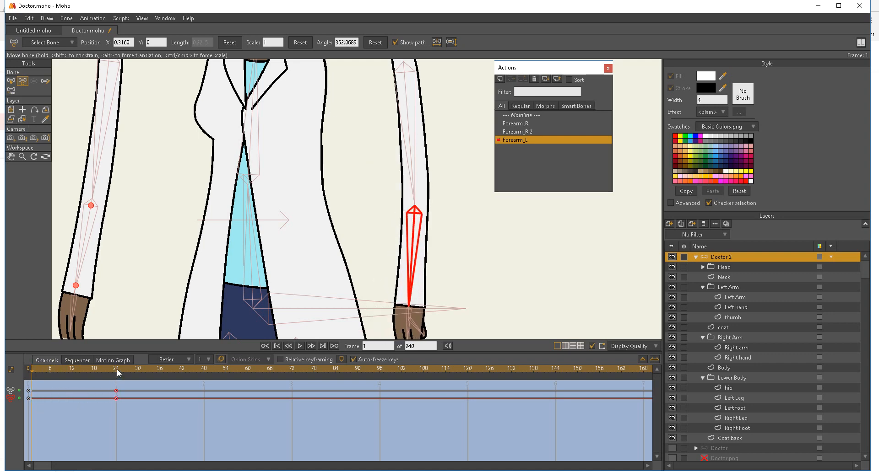
pyautogui.click(117, 372)
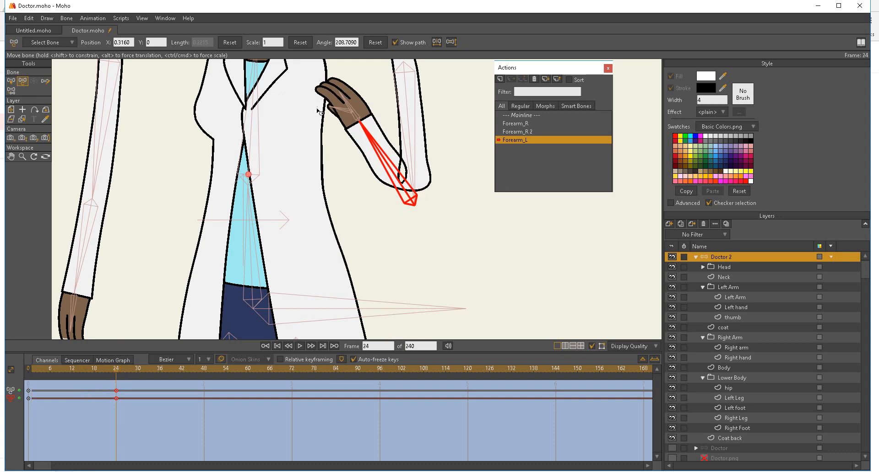
# - On the Left Arm layer, reshape the elbow points at frame 24 of Forearm_L and make the inner-elbow point a sharp peak
pyautogui.click(22, 119)
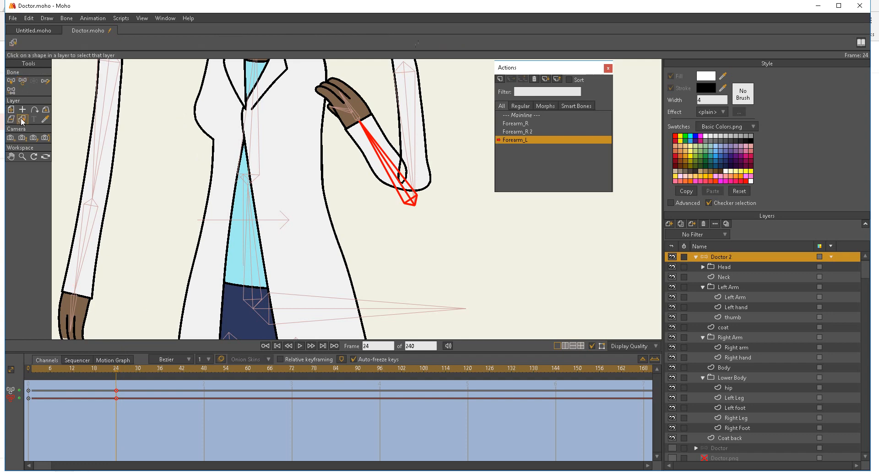
pyautogui.click(388, 141)
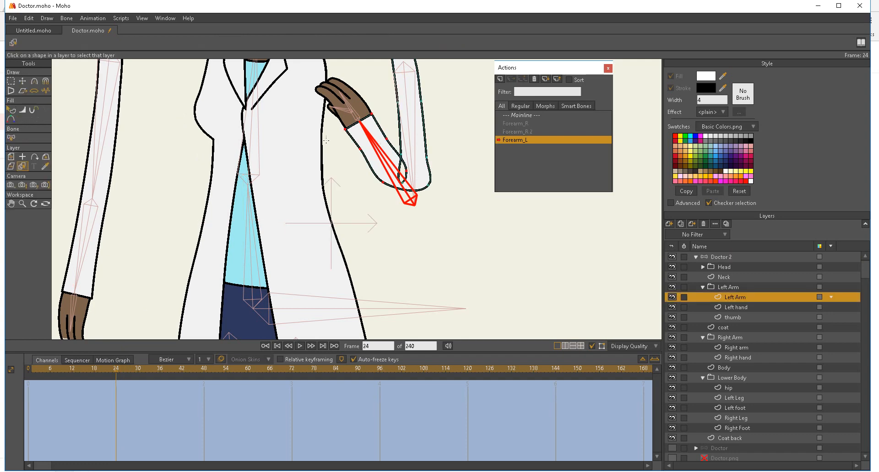
pyautogui.click(22, 82)
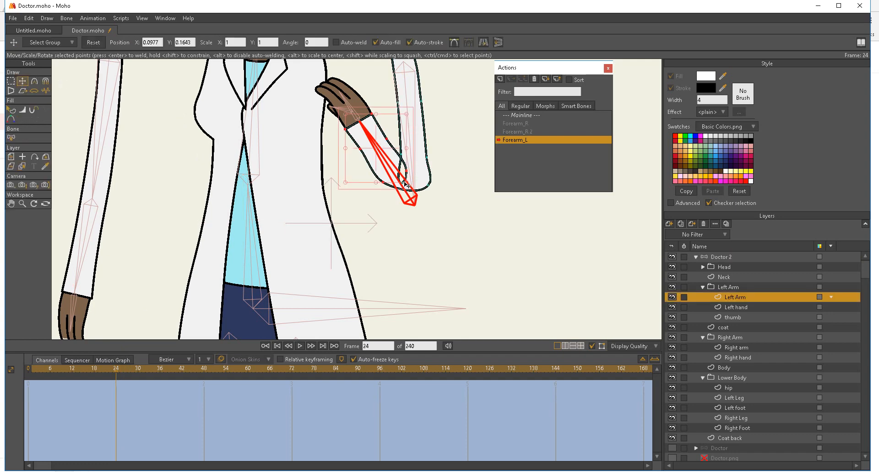
pyautogui.moveTo(403, 184); pyautogui.dragTo(407, 144)
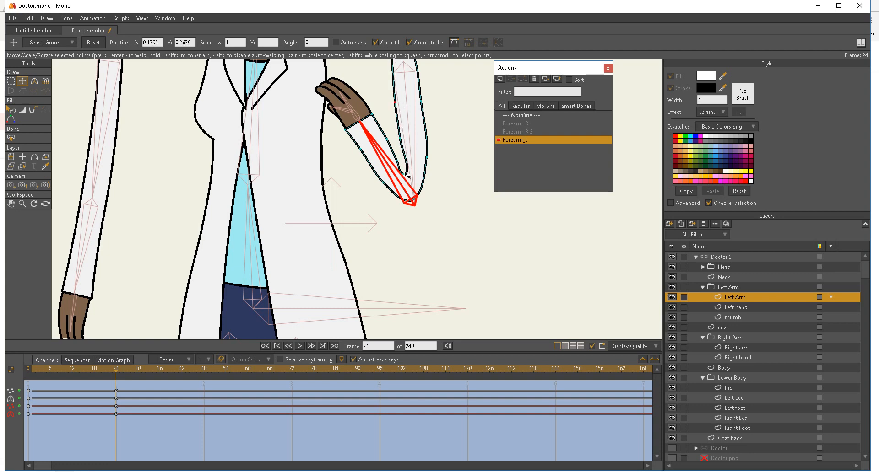
pyautogui.click(34, 81)
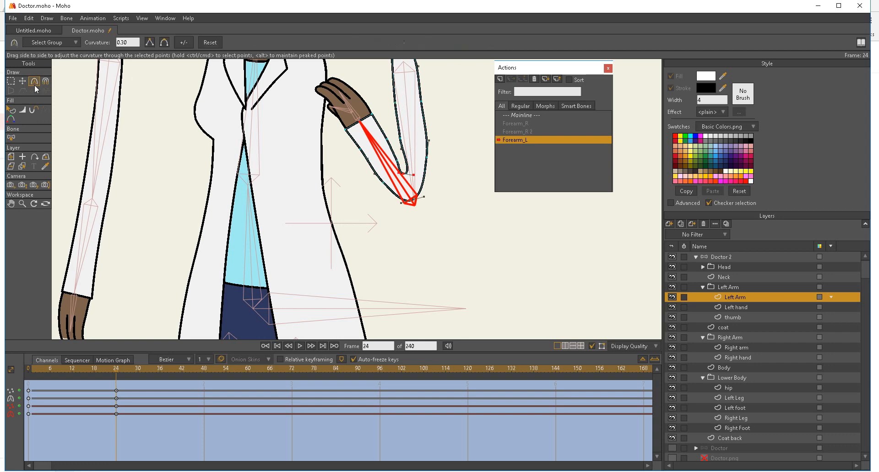
pyautogui.click(147, 43)
# - Refine the left arm's upper-arm, forearm and outer-elbow points at frame 24 to smooth the outline around the bend
pyautogui.click(22, 82)
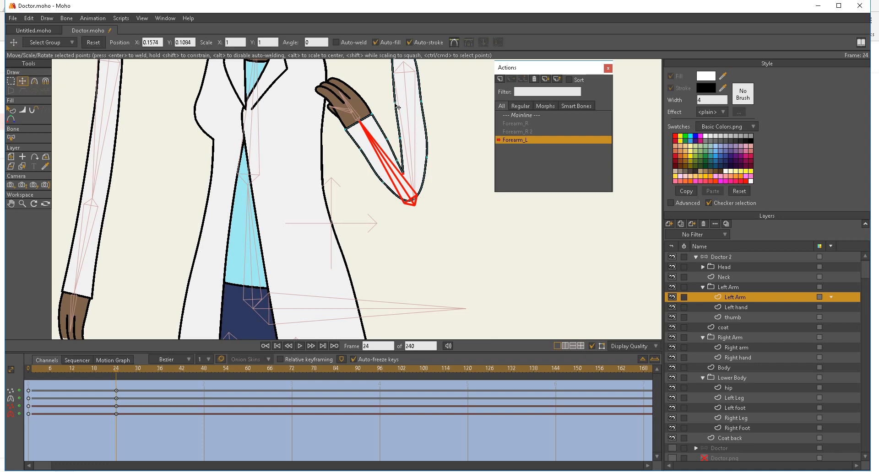
pyautogui.moveTo(395, 105); pyautogui.dragTo(422, 102)
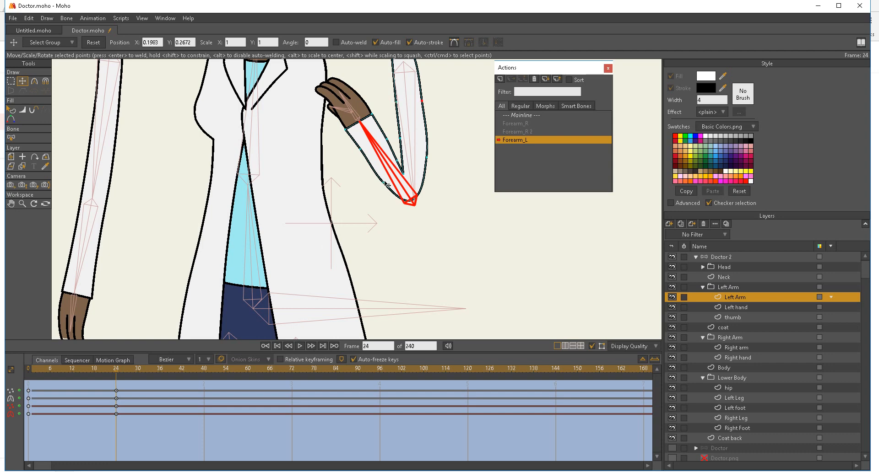
pyautogui.moveTo(384, 183); pyautogui.dragTo(414, 204)
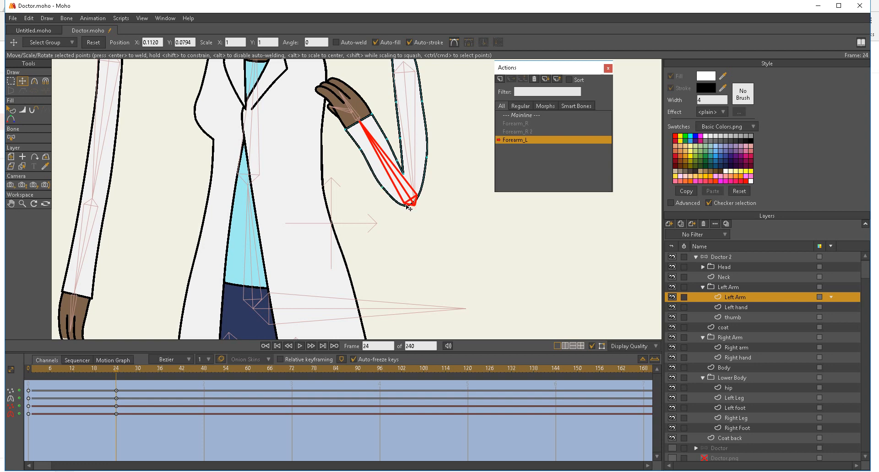
pyautogui.moveTo(364, 154); pyautogui.dragTo(361, 153)
pyautogui.moveTo(410, 206); pyautogui.dragTo(414, 207)
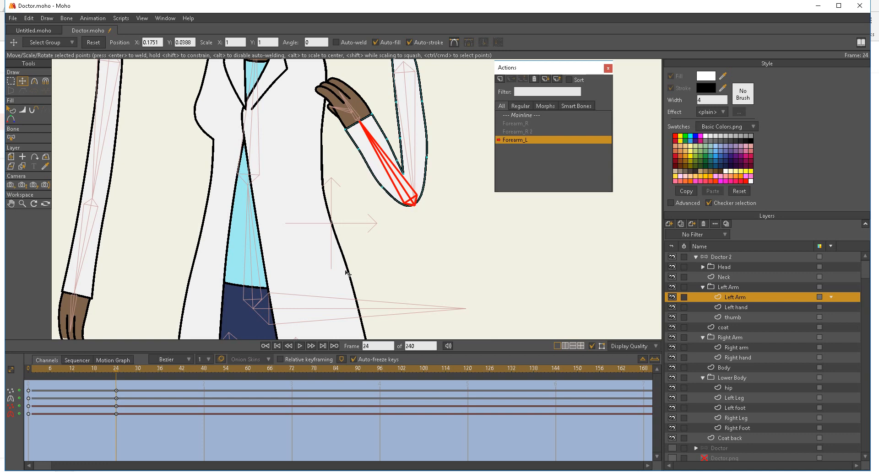
# - Adjust the left arm's elbow points at frame 12 of Forearm_L to give the half-bent pose a clean inner crease
pyautogui.moveTo(116, 372)
pyautogui.mouseDown()
pyautogui.moveTo(11, 383)
pyautogui.moveTo(122, 379)
pyautogui.moveTo(37, 379)
pyautogui.moveTo(120, 372)
pyautogui.moveTo(72, 375)
pyautogui.mouseUp()
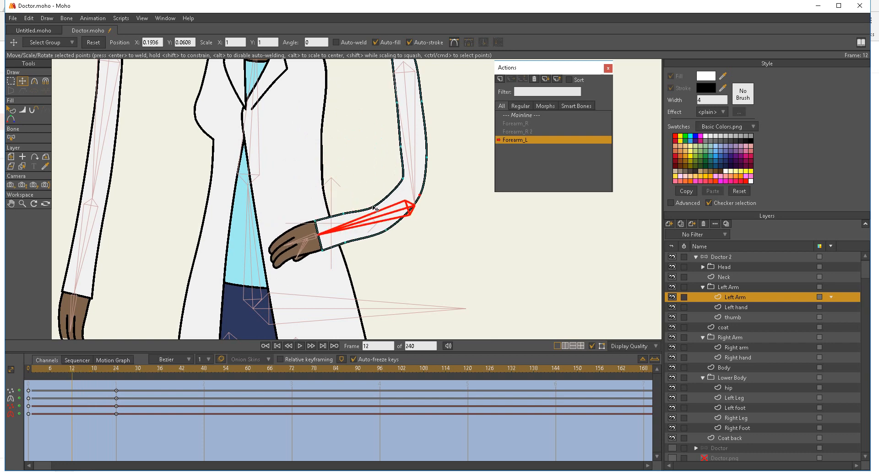
pyautogui.moveTo(375, 210); pyautogui.dragTo(390, 226)
pyautogui.moveTo(420, 200); pyautogui.dragTo(399, 187)
pyautogui.click(407, 178)
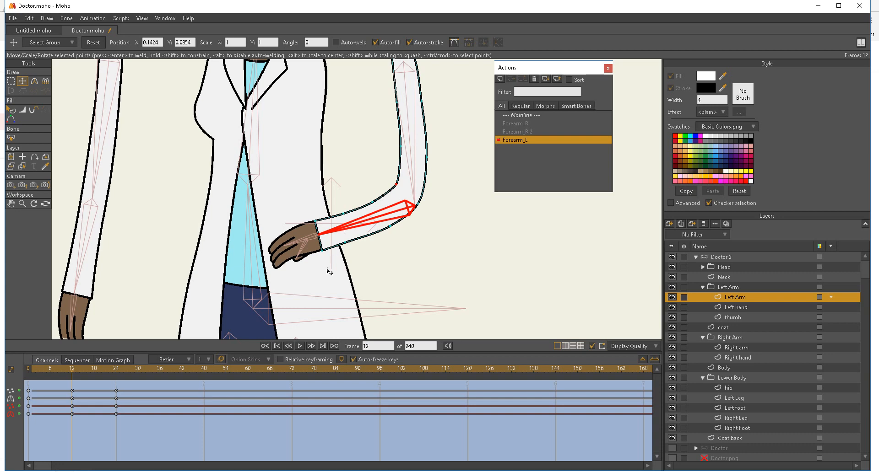
# - Pull the left arm's outer-elbow point slightly down at frame 24 of Forearm_L to extend the elbow tip
pyautogui.moveTo(72, 372); pyautogui.dragTo(116, 376)
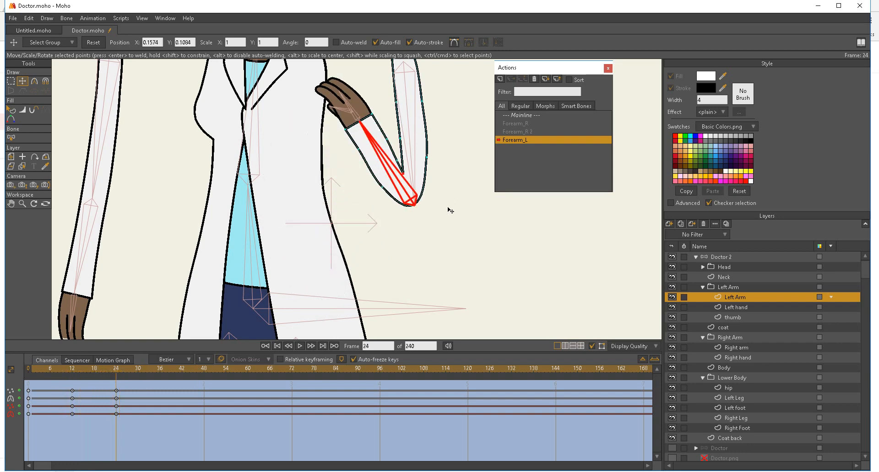
pyautogui.hotkey('ctrl', 'a')
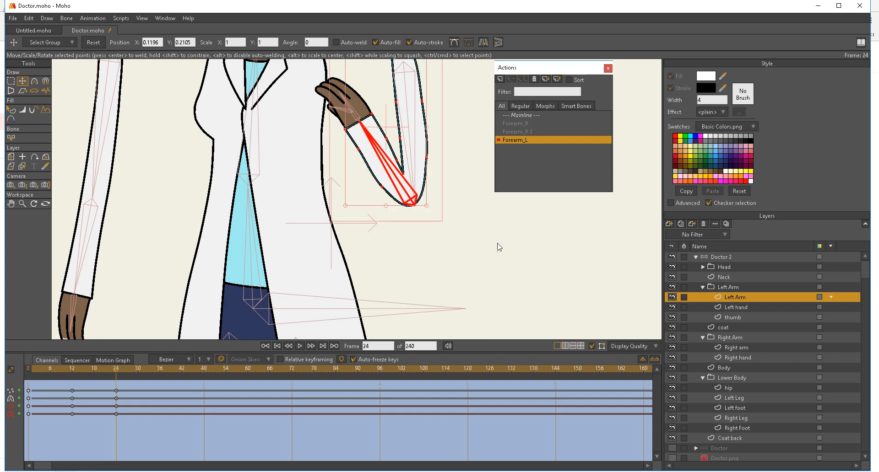
pyautogui.click(411, 206)
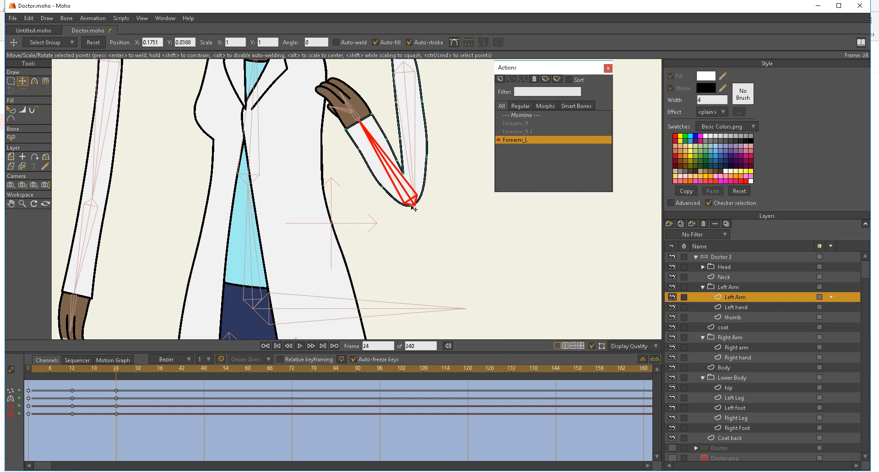
pyautogui.moveTo(412, 205); pyautogui.dragTo(410, 215)
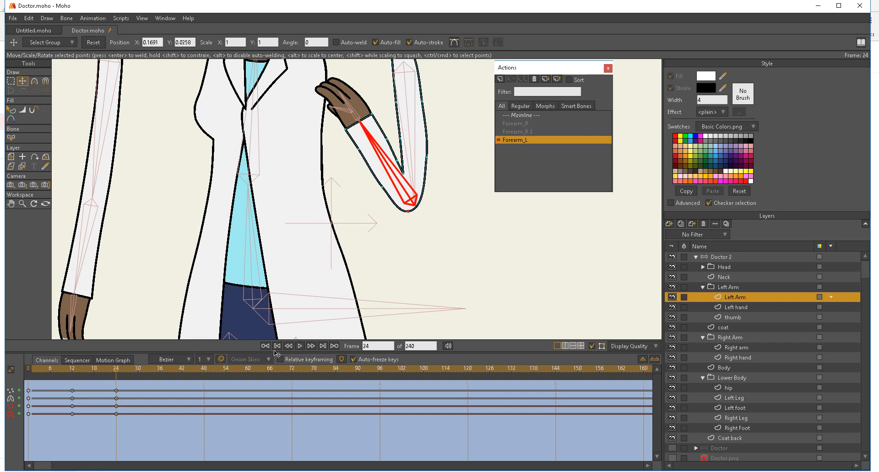
# - Scrub the Forearm_L action between frame 24 and frame 0 to review the left elbow bend
pyautogui.moveTo(116, 369); pyautogui.dragTo(20, 397)
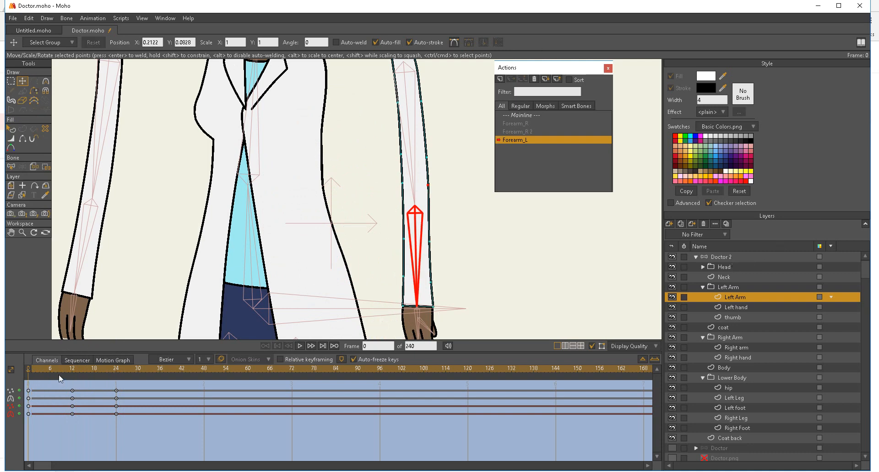
pyautogui.click(80, 372)
pyautogui.moveTo(86, 370); pyautogui.dragTo(12, 376)
# - Return the Doctor 2 layer to the Mainline and create a smart bone action named Calf_R for the right calf bone
pyautogui.moveTo(189, 239); pyautogui.dragTo(181, 88)
pyautogui.moveTo(199, 283); pyautogui.dragTo(200, 124)
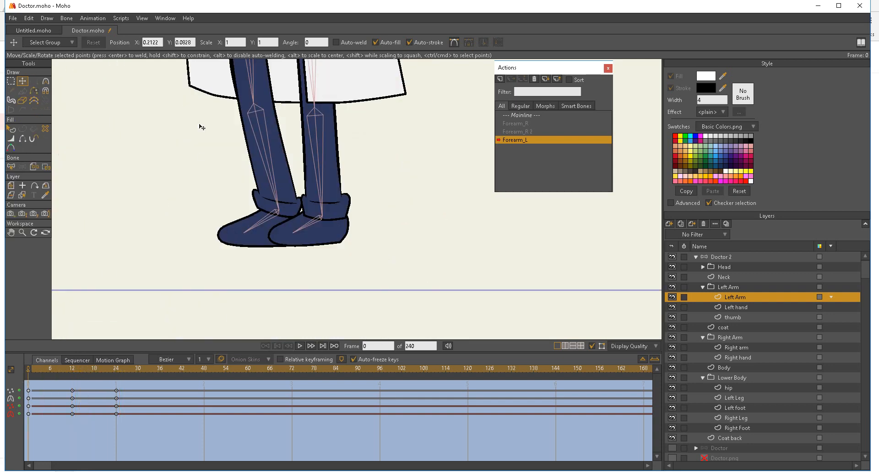
pyautogui.moveTo(223, 175); pyautogui.dragTo(196, 259)
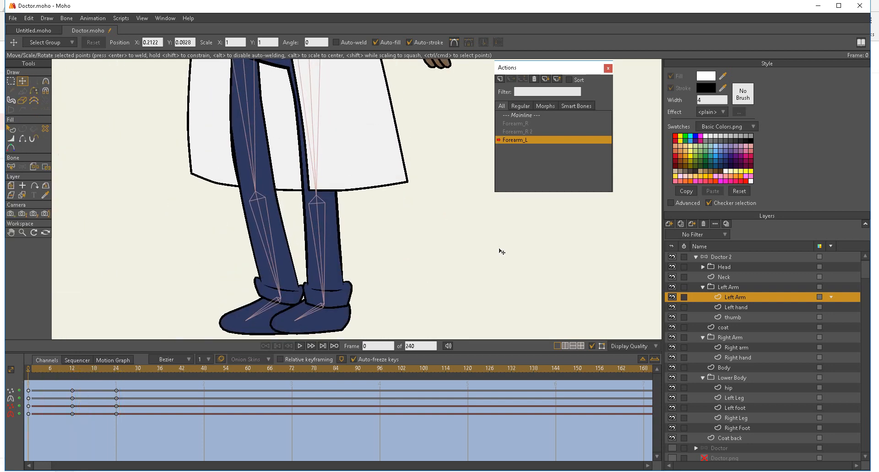
pyautogui.click(716, 255)
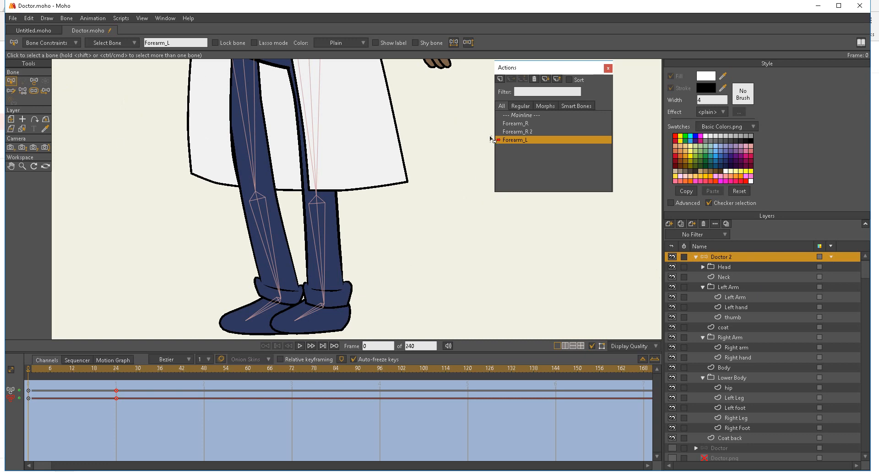
pyautogui.doubleClick(510, 116)
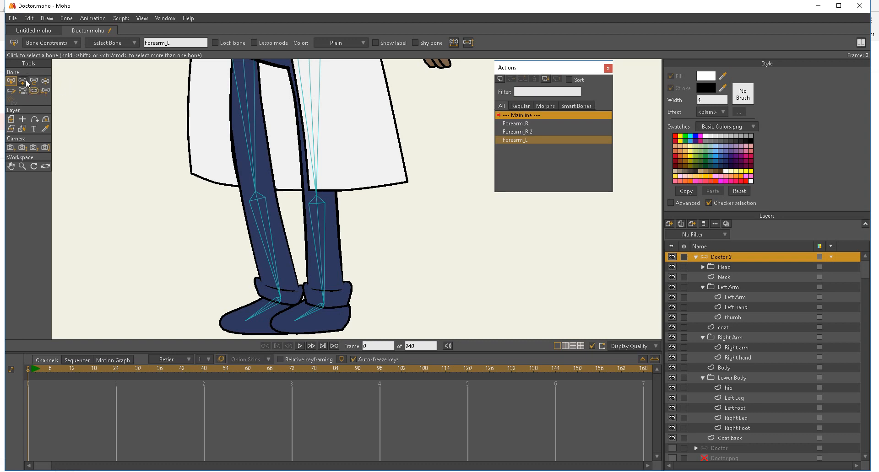
pyautogui.click(261, 214)
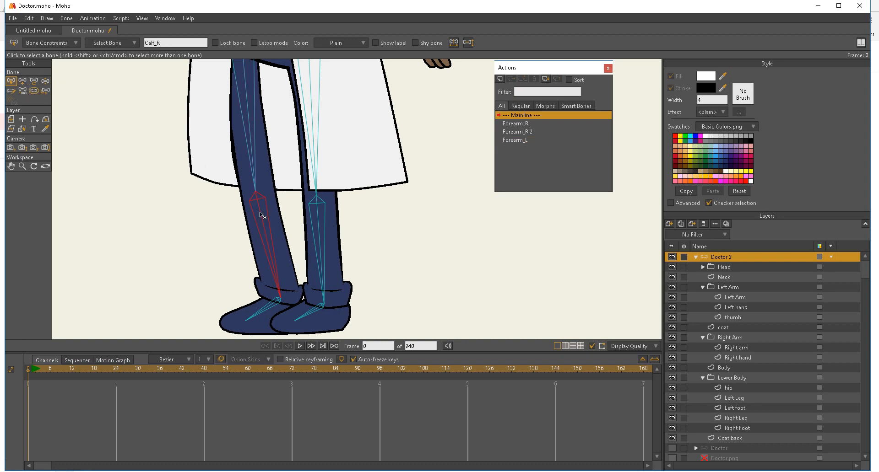
pyautogui.click(501, 78)
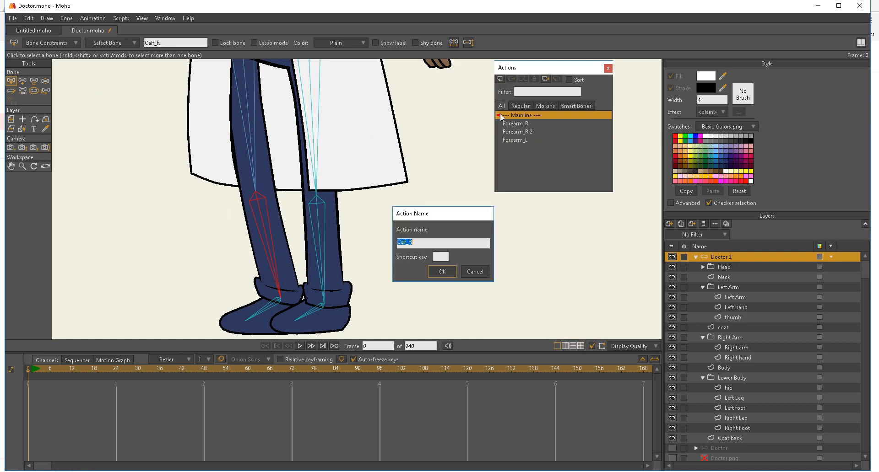
pyautogui.click(443, 272)
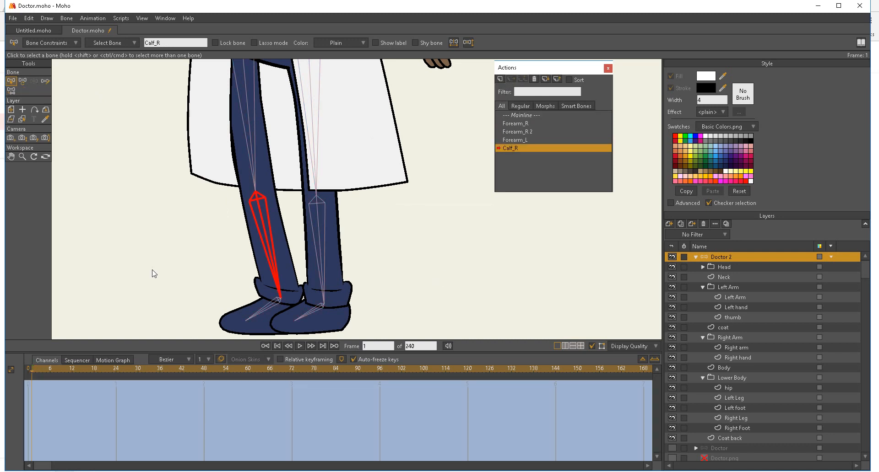
# - At frame 24 of Calf_R, rotate the right calf bone up behind the thigh to fully bend the knee
pyautogui.click(116, 369)
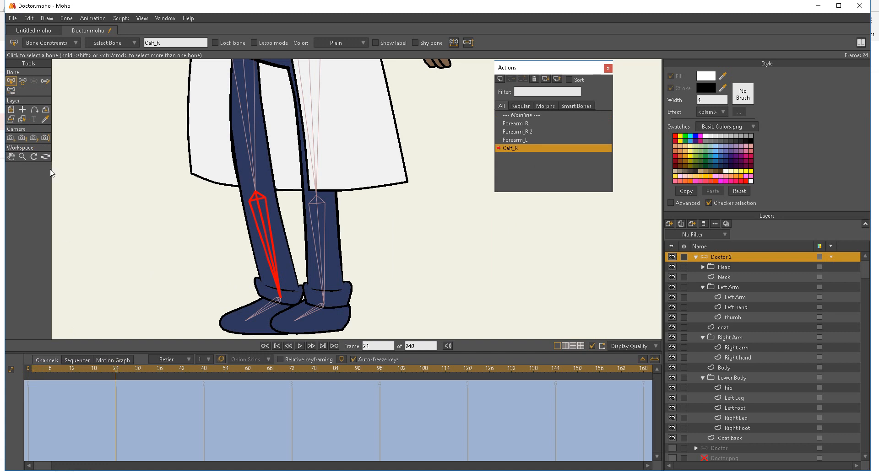
pyautogui.click(23, 82)
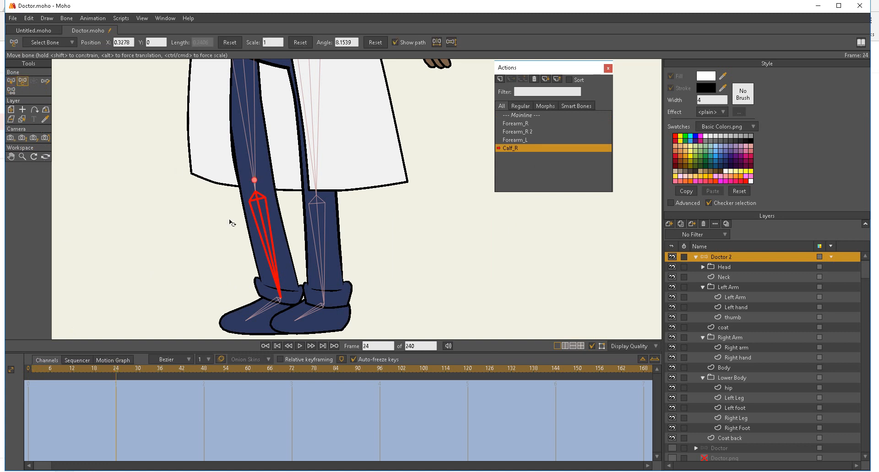
pyautogui.moveTo(266, 250); pyautogui.dragTo(288, 122)
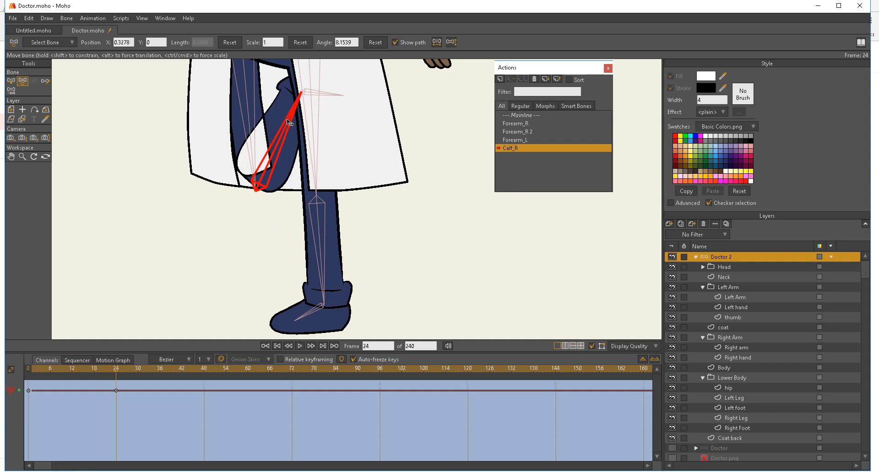
# - On the Right Leg layer, move the inner-knee points at frame 24 to close the gap between thigh and calf
pyautogui.click(22, 119)
pyautogui.click(286, 168)
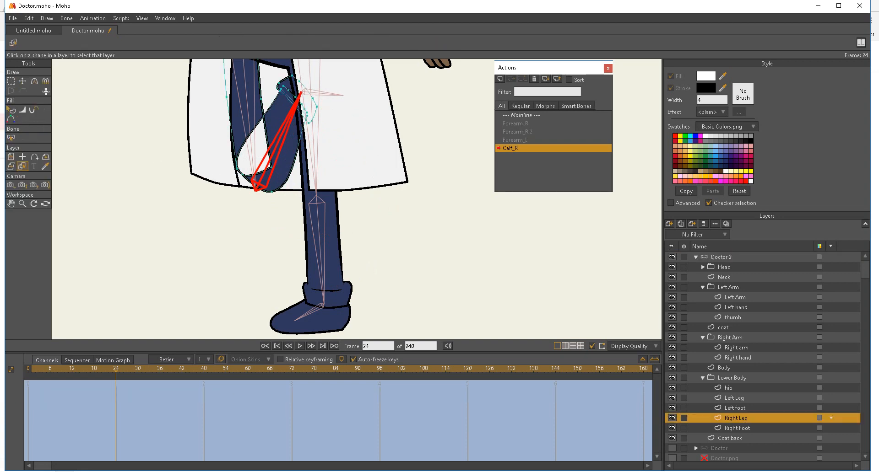
pyautogui.click(22, 81)
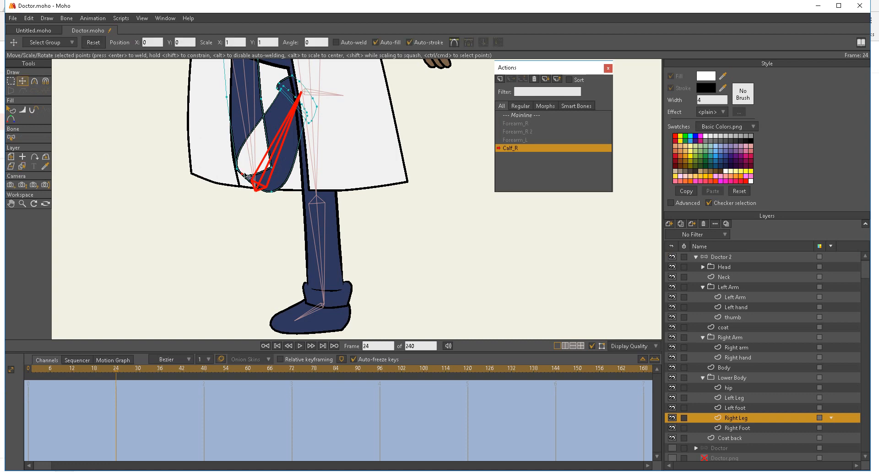
pyautogui.moveTo(247, 176); pyautogui.dragTo(276, 169)
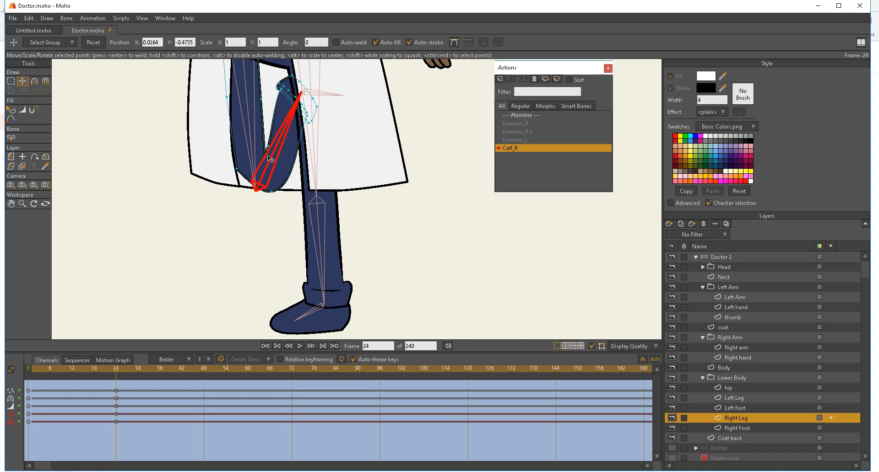
pyautogui.click(270, 146)
pyautogui.click(271, 133)
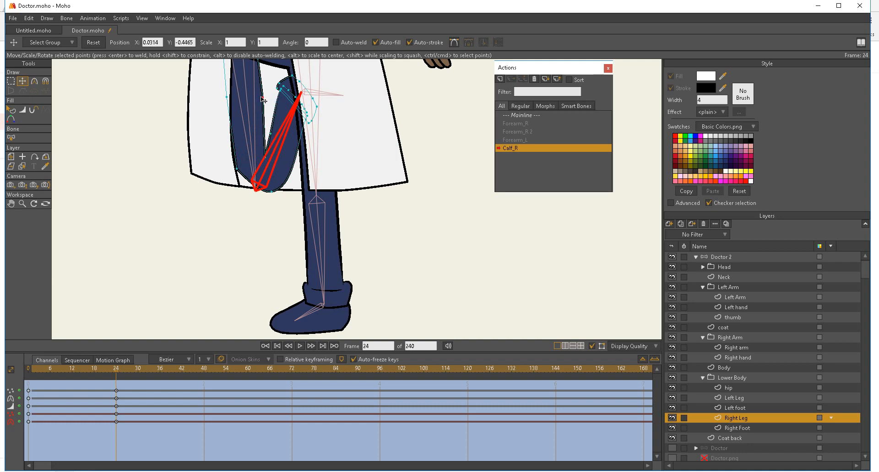
# - Adjust the right leg's front-thigh and outer-knee points at frame 24 to round the kneecap, and scrub back to frame 0
pyautogui.click(227, 121)
pyautogui.moveTo(210, 155); pyautogui.dragTo(208, 155)
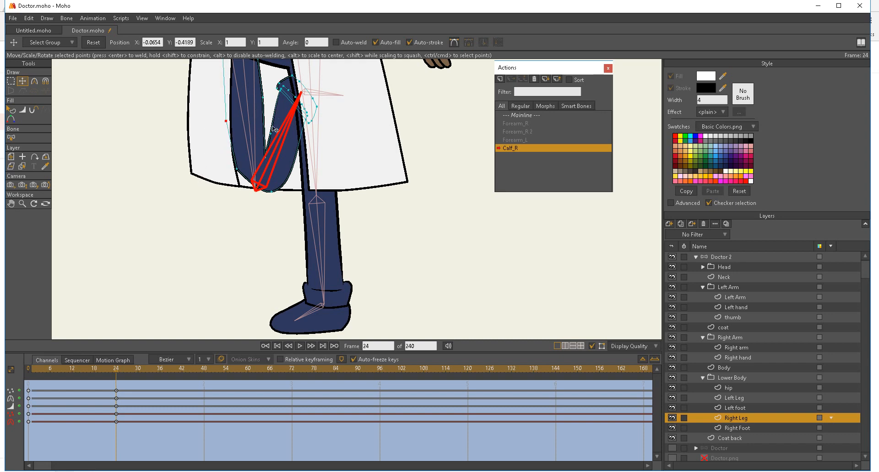
pyautogui.moveTo(275, 118); pyautogui.dragTo(272, 176)
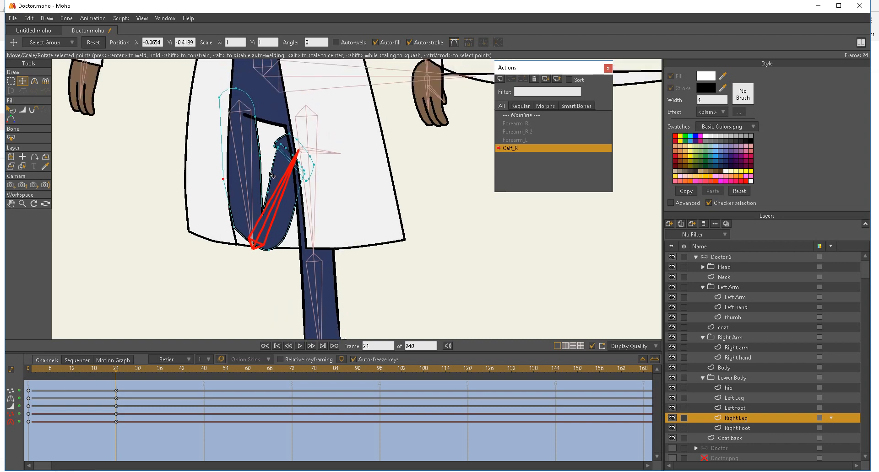
pyautogui.click(255, 116)
pyautogui.moveTo(272, 252); pyautogui.dragTo(249, 247)
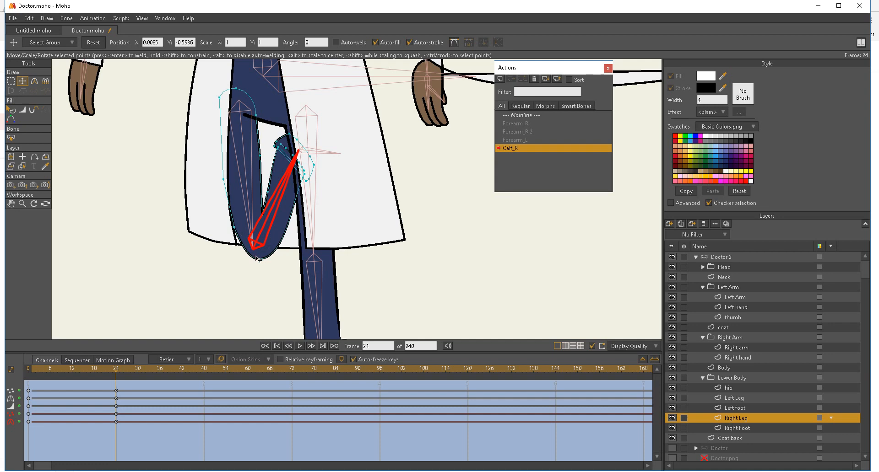
pyautogui.moveTo(115, 371); pyautogui.dragTo(2, 372)
# - Return the Doctor 2 layer to the Mainline and create a smart bone action named Calf_L for the left calf bone
pyautogui.moveTo(261, 258); pyautogui.dragTo(177, 155)
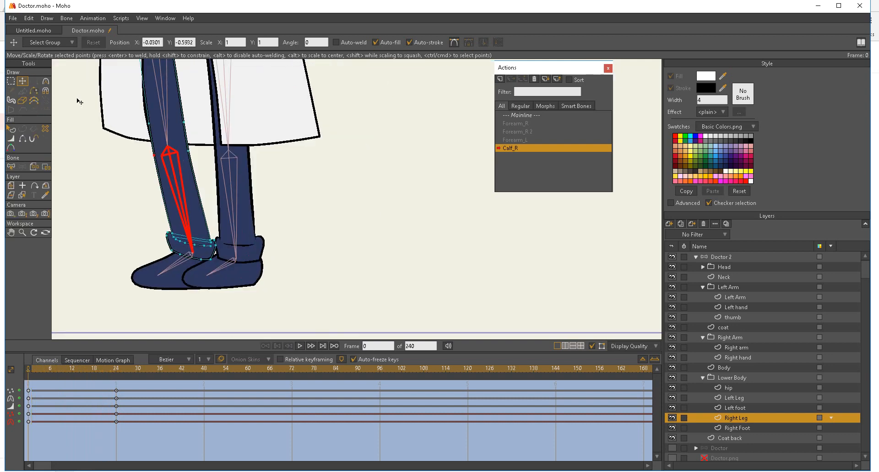
pyautogui.doubleClick(515, 116)
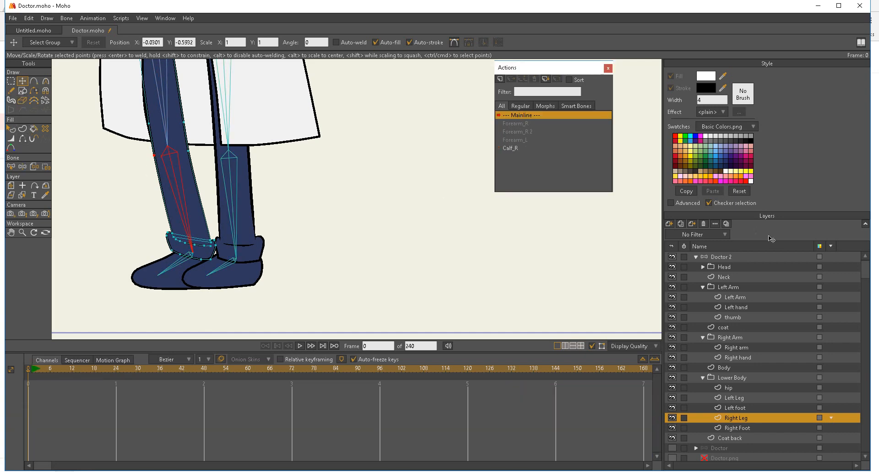
pyautogui.click(739, 257)
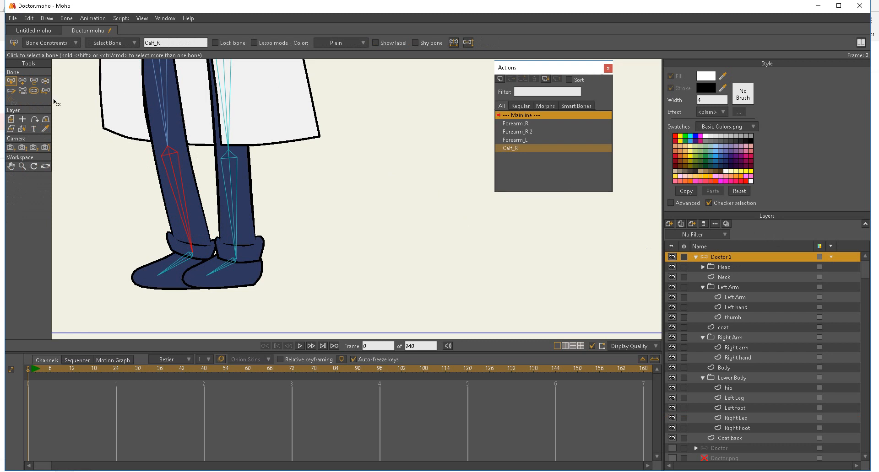
pyautogui.click(229, 191)
pyautogui.click(231, 171)
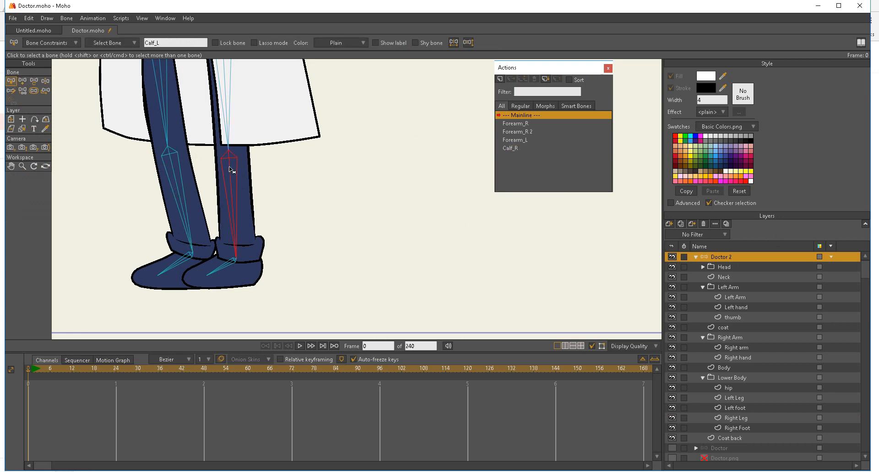
pyautogui.click(501, 80)
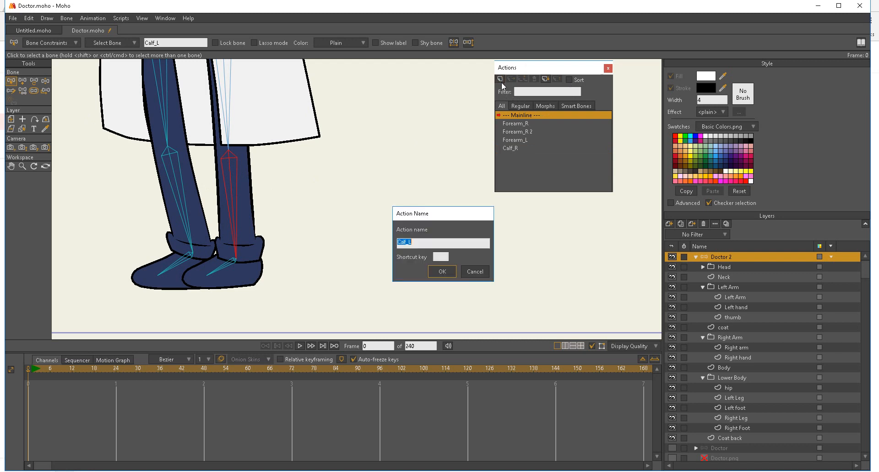
pyautogui.click(436, 271)
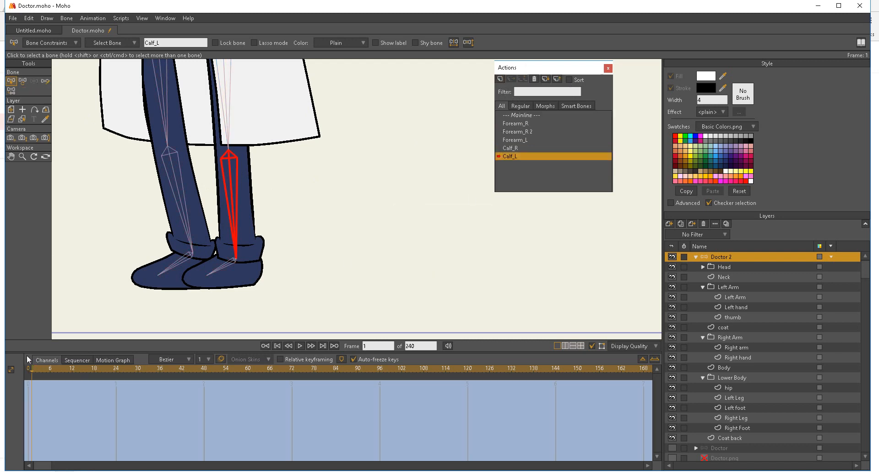
# - Rotate the left calf bone to about 138.5 degrees at frame 24 of Calf_L and hide the coat layer
pyautogui.click(23, 81)
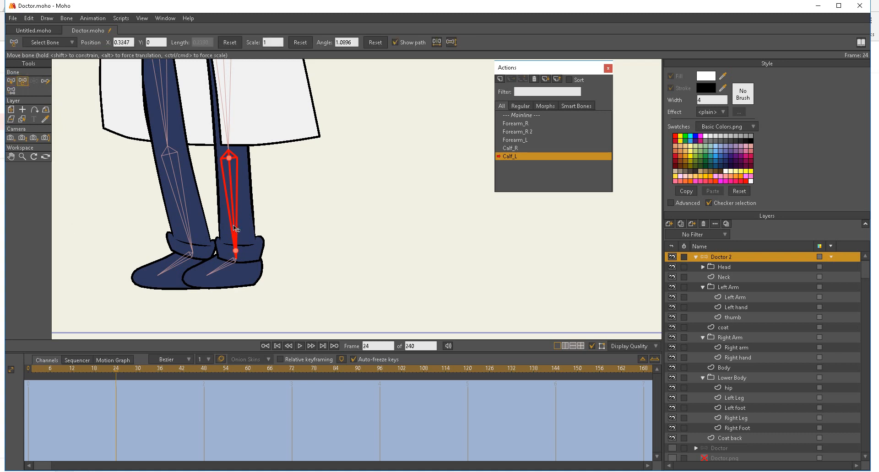
pyautogui.moveTo(231, 205); pyautogui.dragTo(268, 103)
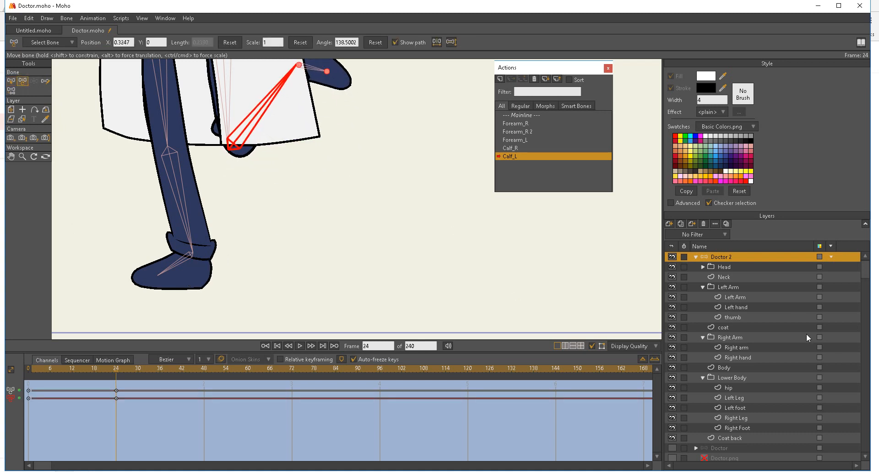
pyautogui.click(672, 327)
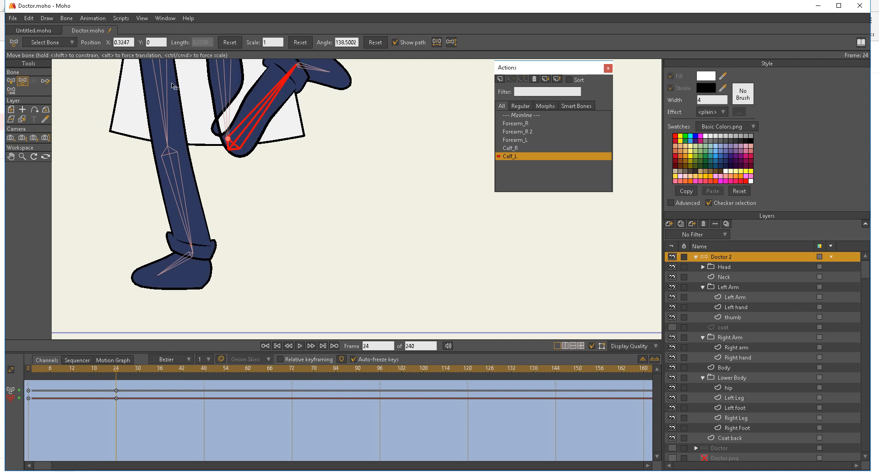
# - On the Left Leg layer, move the inner-knee point at frame 24 from the front of the leg into the crook of the bend
pyautogui.click(22, 119)
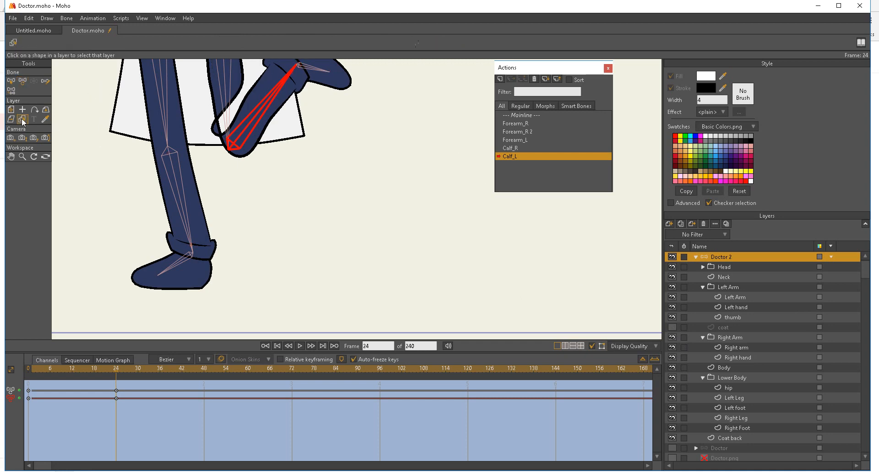
pyautogui.click(231, 124)
pyautogui.press('t')
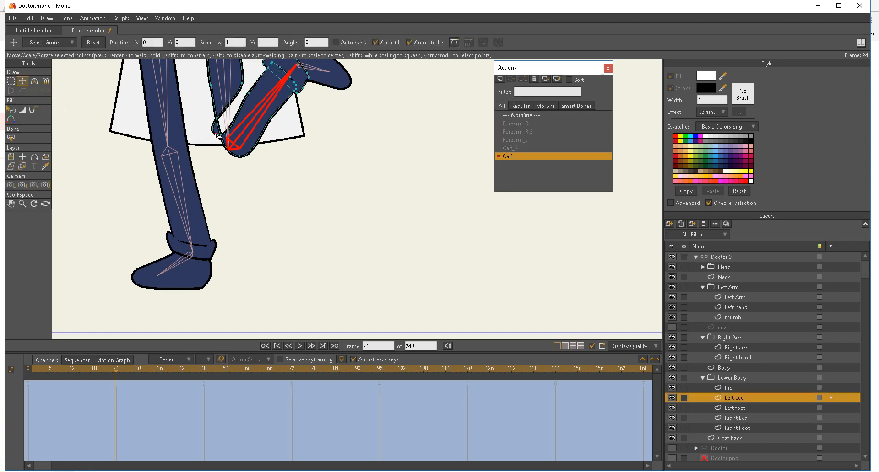
pyautogui.moveTo(219, 137); pyautogui.dragTo(254, 90)
# - Smooth the left thigh's outline points at frame 24 and pull the inner-knee point down deeper into the bend
pyautogui.moveTo(180, 126); pyautogui.dragTo(124, 260)
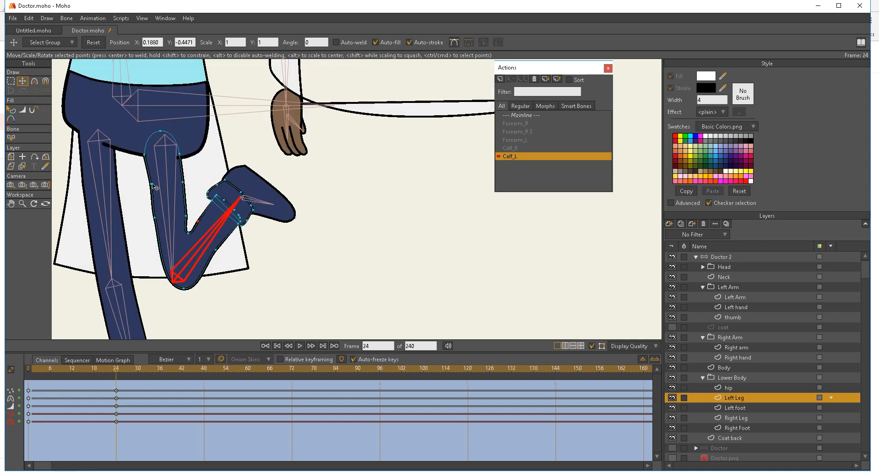
pyautogui.moveTo(152, 185); pyautogui.dragTo(150, 185)
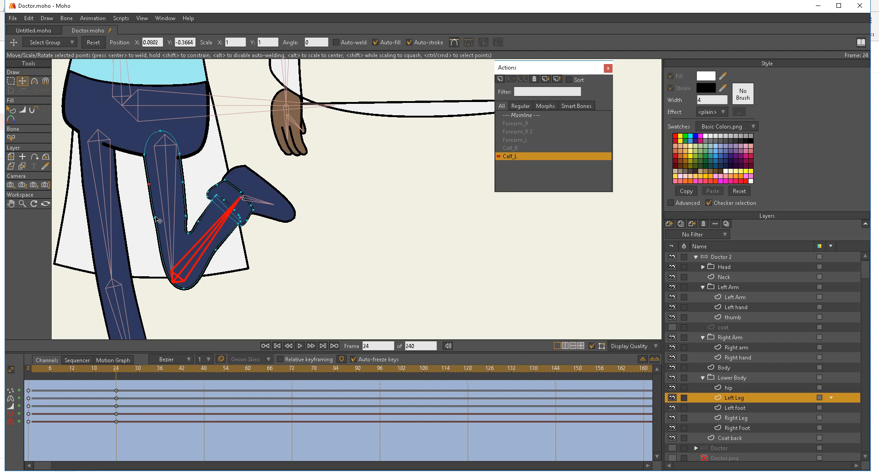
pyautogui.moveTo(156, 219); pyautogui.dragTo(159, 222)
pyautogui.click(186, 214)
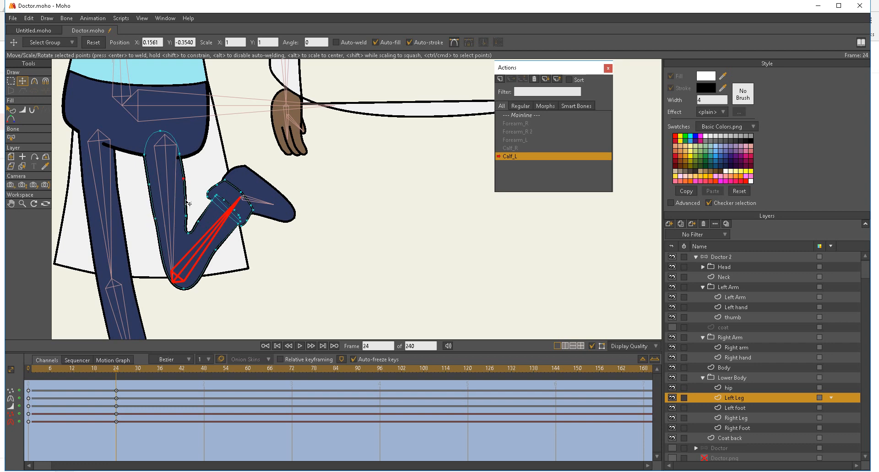
pyautogui.moveTo(189, 220); pyautogui.dragTo(193, 252)
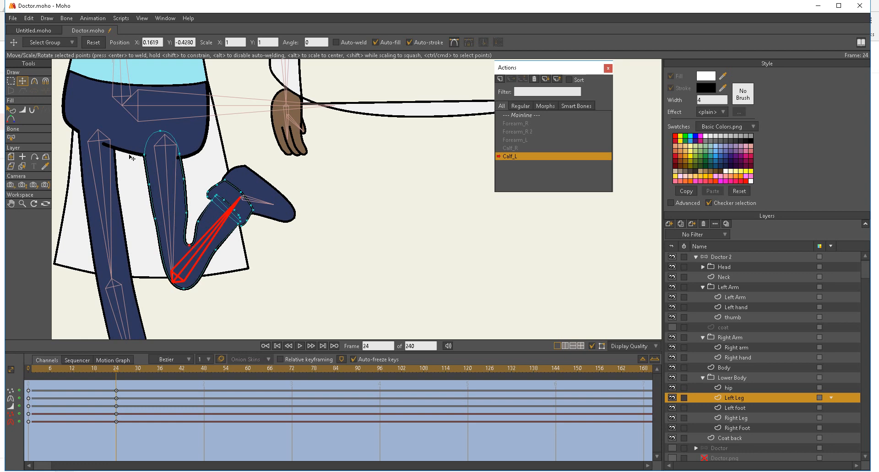
# - Reduce the curvature of the left leg's inner-knee point at frame 24 to sharpen the crease
pyautogui.click(34, 81)
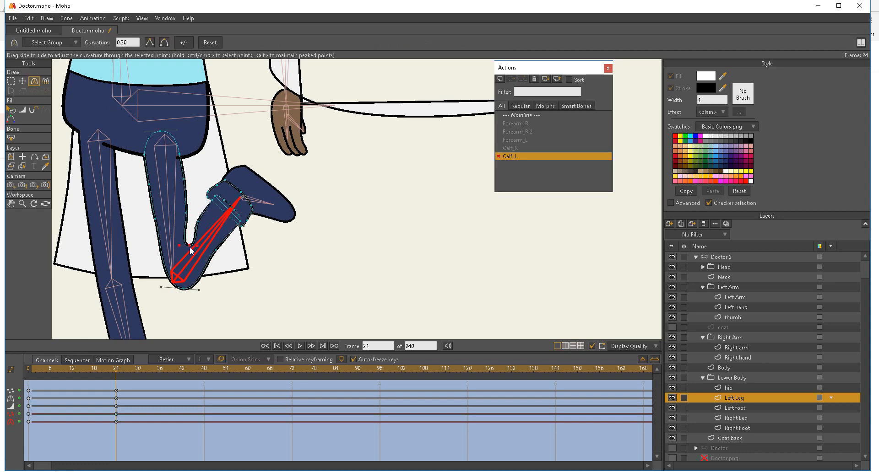
pyautogui.moveTo(191, 247); pyautogui.dragTo(118, 240)
pyautogui.click(22, 81)
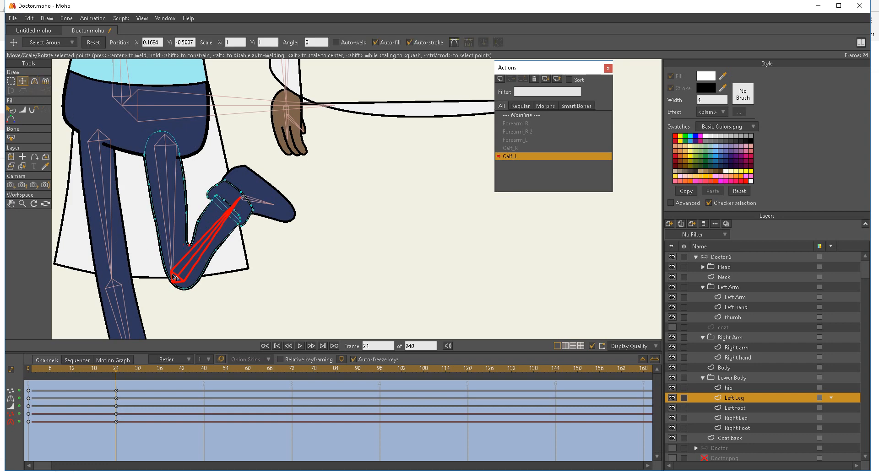
# - Nudge the left leg's outer-knee point slightly down at frame 24 and scrub Calf_L back to frame 21 to check the bend
pyautogui.moveTo(184, 292); pyautogui.dragTo(184, 293)
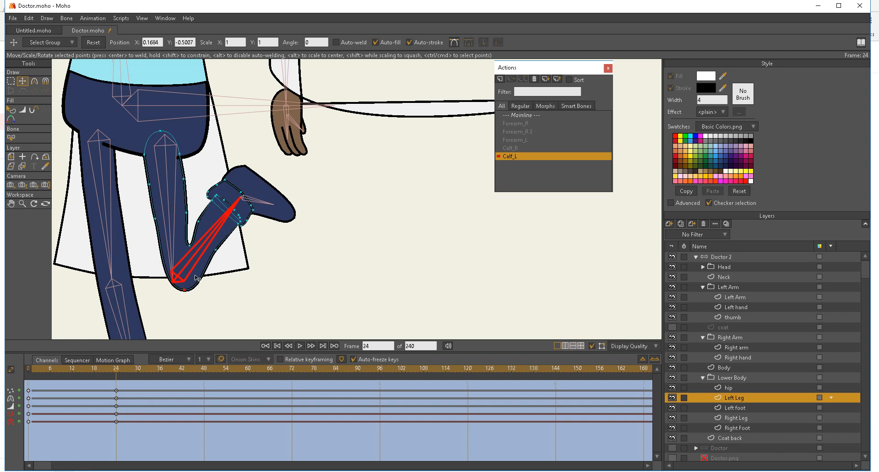
pyautogui.click(216, 253)
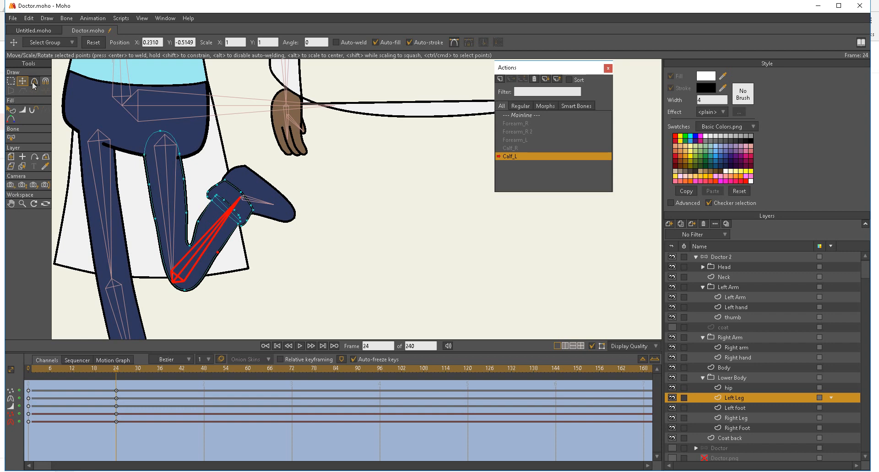
pyautogui.moveTo(114, 372); pyautogui.dragTo(105, 387)
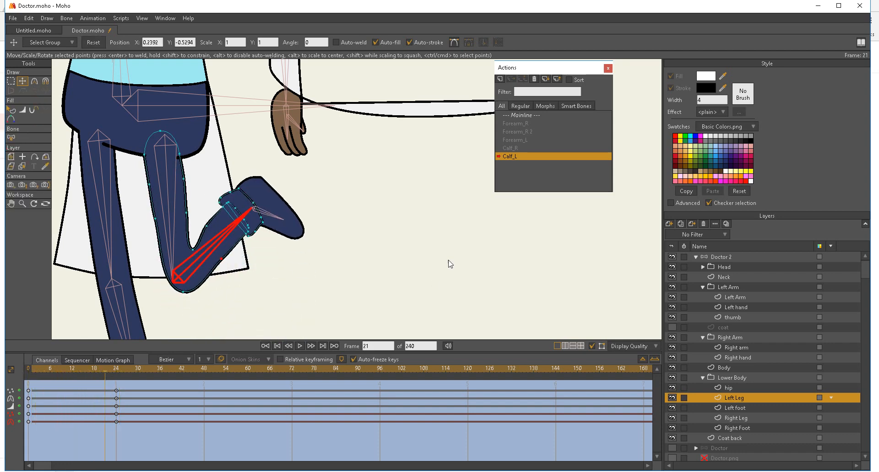
# - Return to the Mainline timeline and show the coat layer again
pyautogui.click(539, 116)
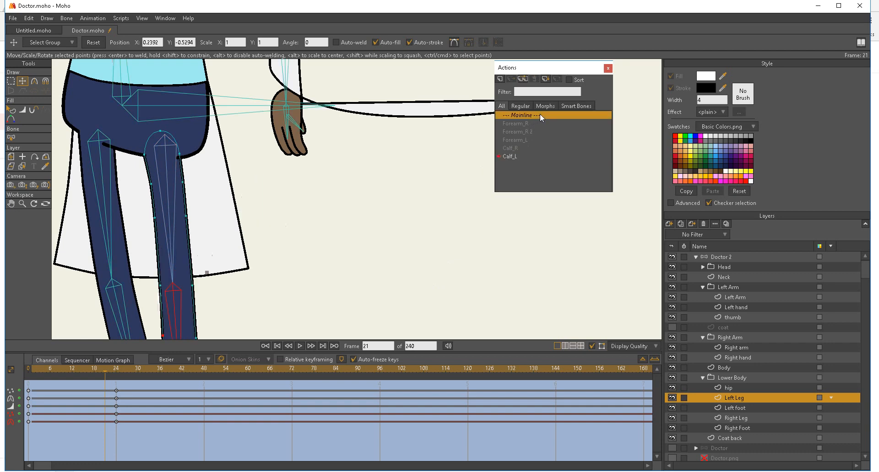
pyautogui.click(22, 233)
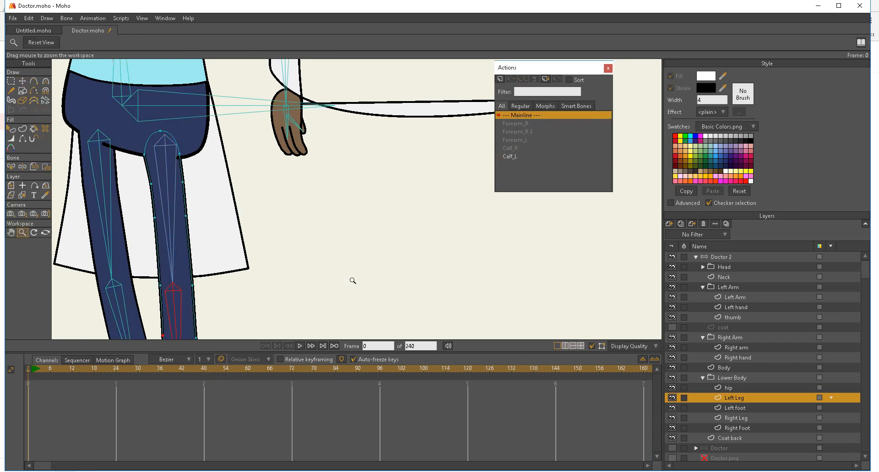
pyautogui.moveTo(352, 281); pyautogui.dragTo(174, 251)
pyautogui.moveTo(379, 239); pyautogui.dragTo(220, 227)
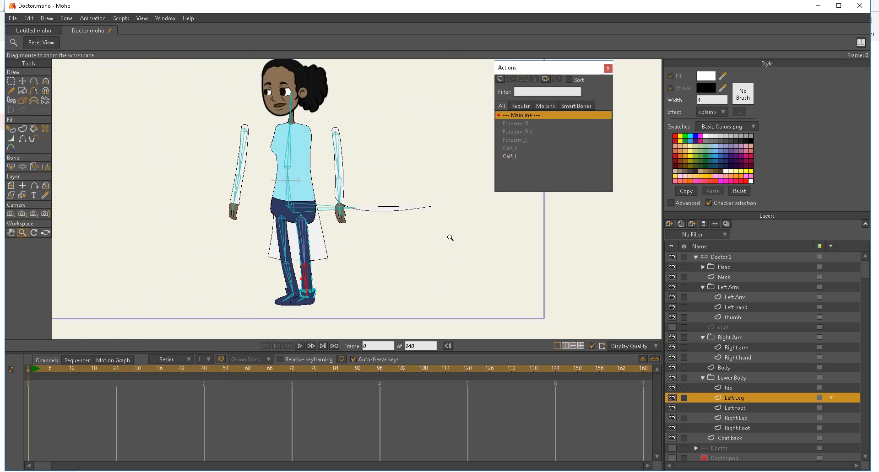
pyautogui.click(672, 328)
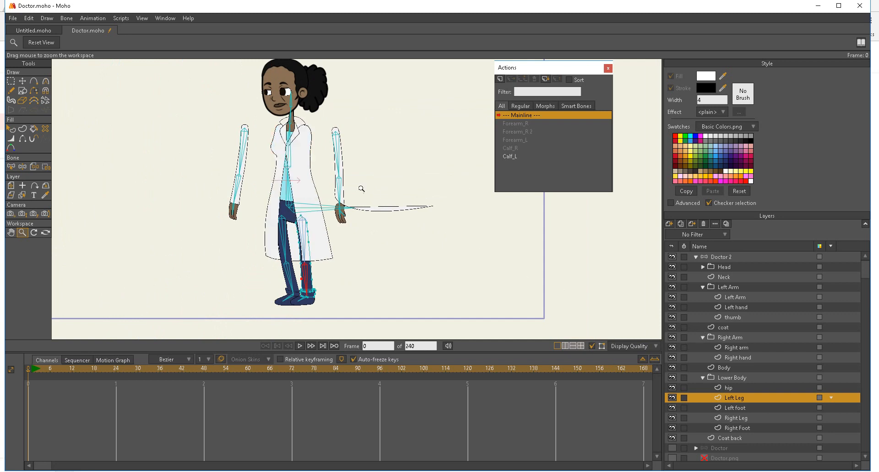
# - Test how the left arm deforms by manipulating its forearm bone
pyautogui.click(22, 166)
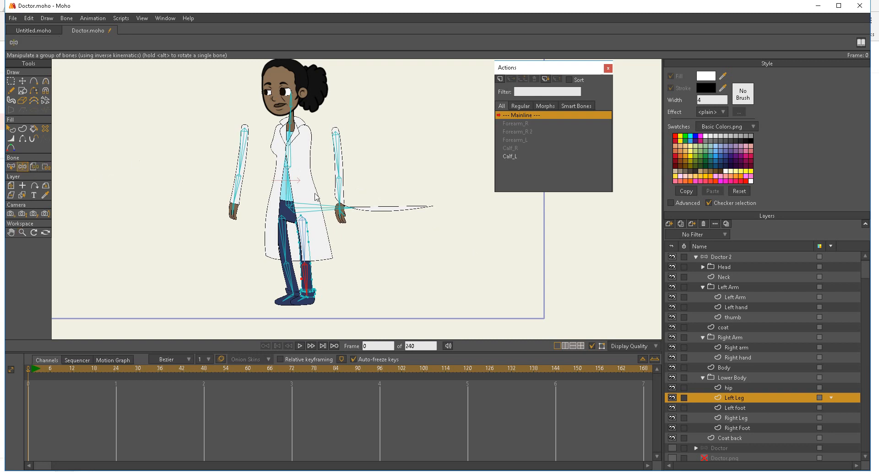
pyautogui.moveTo(340, 198); pyautogui.dragTo(323, 223)
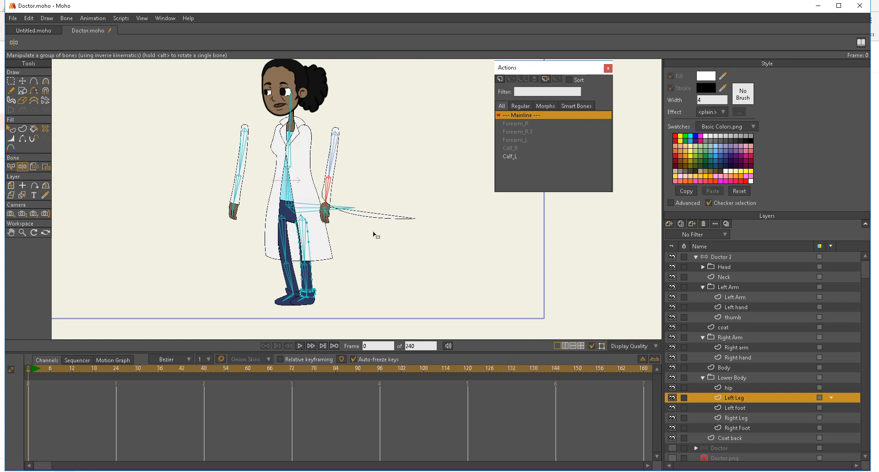
pyautogui.doubleClick(527, 117)
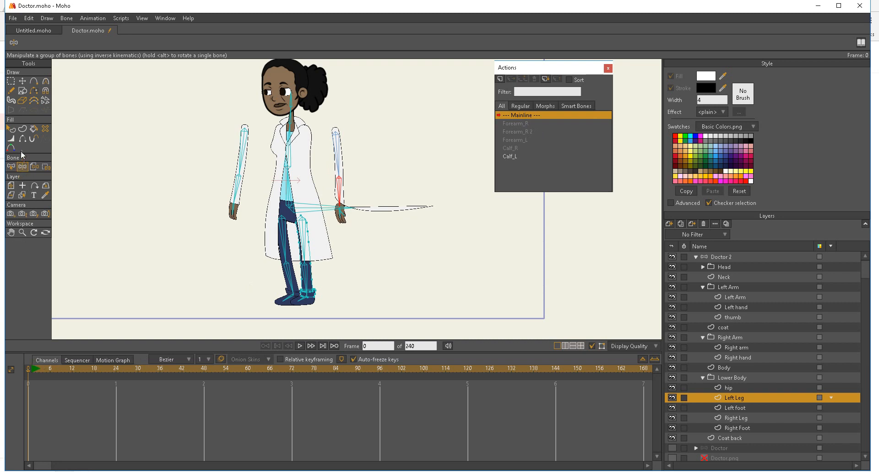
# - On the Left Arm layer, move the stray outline point far out beside the hand back to the sleeve's wrist edge
pyautogui.click(22, 195)
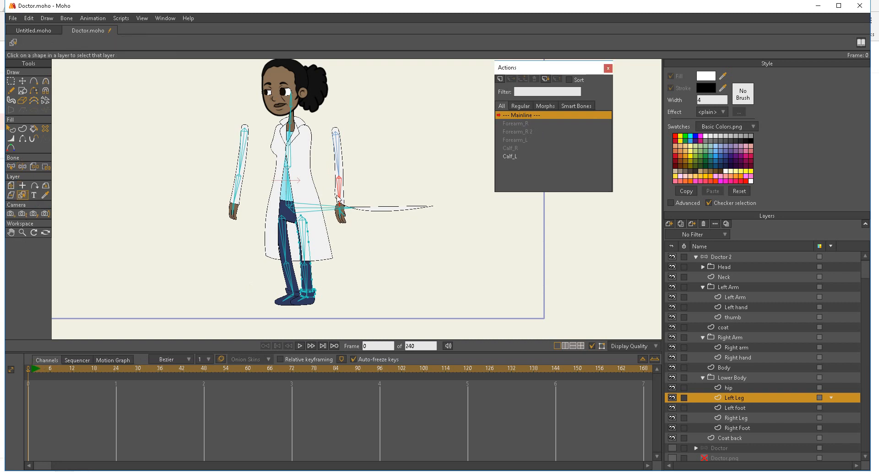
pyautogui.click(379, 209)
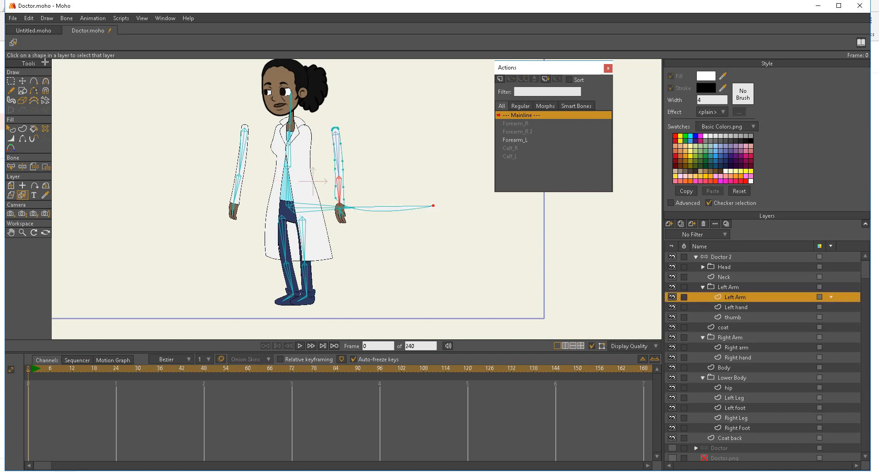
pyautogui.click(22, 81)
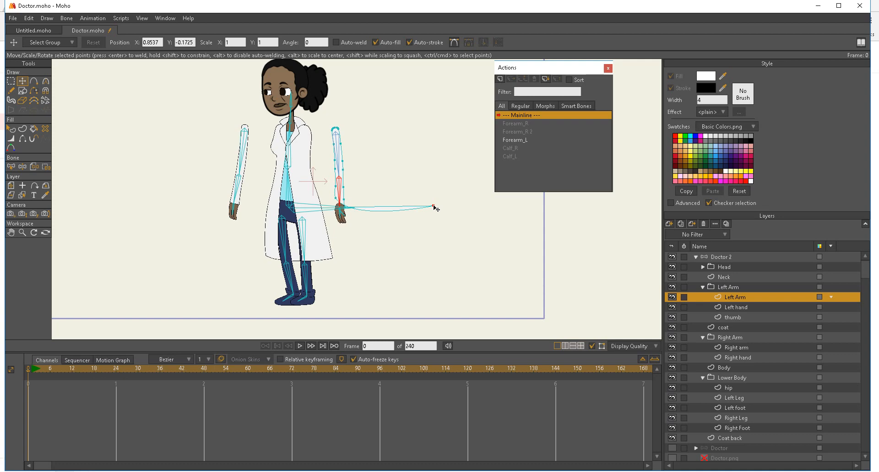
pyautogui.moveTo(434, 207); pyautogui.dragTo(332, 208)
# - Test the left forearm, left upper arm and belly bones by manipulating each one
pyautogui.click(21, 167)
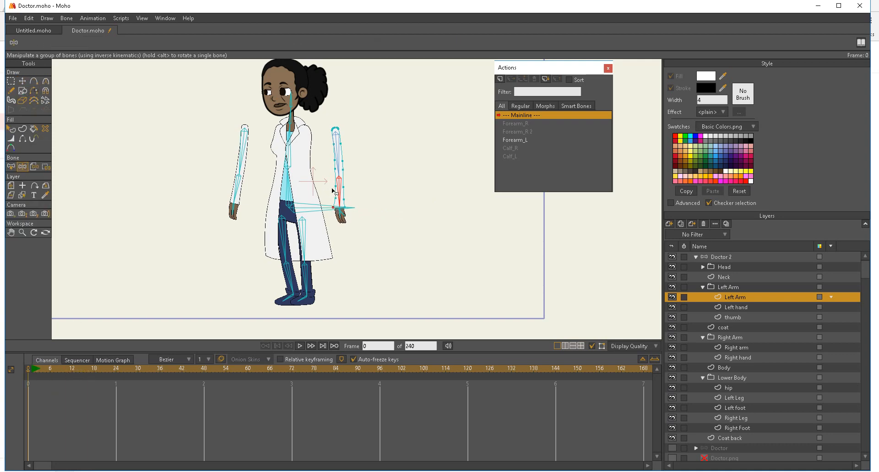
pyautogui.moveTo(339, 192)
pyautogui.mouseDown()
pyautogui.moveTo(320, 151)
pyautogui.moveTo(324, 133)
pyautogui.moveTo(298, 179)
pyautogui.moveTo(335, 201)
pyautogui.mouseUp()
pyautogui.moveTo(345, 149); pyautogui.dragTo(340, 174)
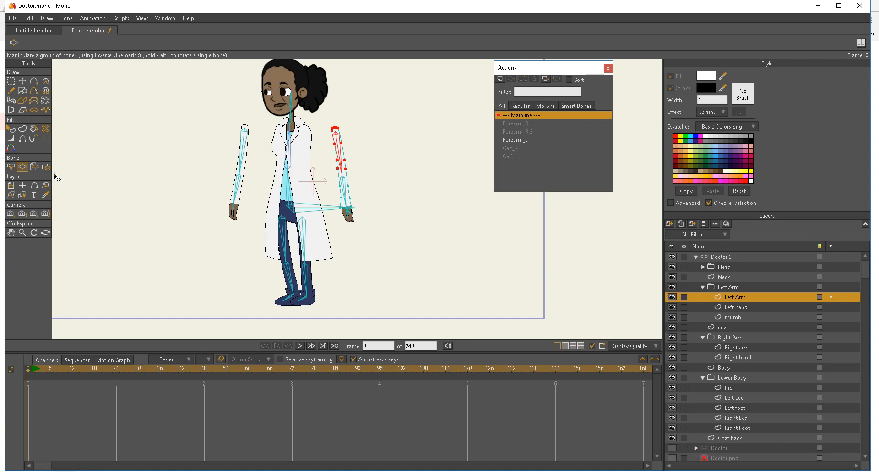
pyautogui.moveTo(288, 192)
pyautogui.mouseDown()
pyautogui.moveTo(235, 166)
pyautogui.moveTo(246, 196)
pyautogui.moveTo(314, 186)
pyautogui.moveTo(275, 177)
pyautogui.moveTo(287, 176)
pyautogui.mouseUp()
# - Rename the belly bone B2 of the Doctor 2 layer as Belly_Bone
pyautogui.click(22, 233)
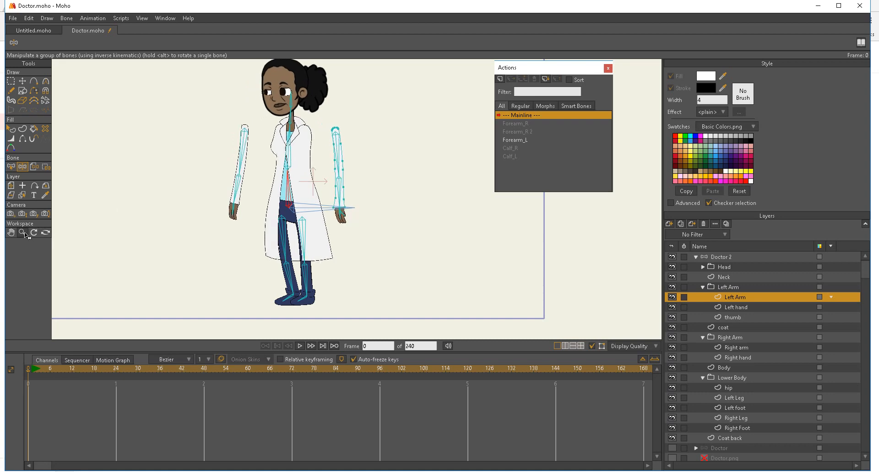
pyautogui.moveTo(221, 244); pyautogui.dragTo(388, 237)
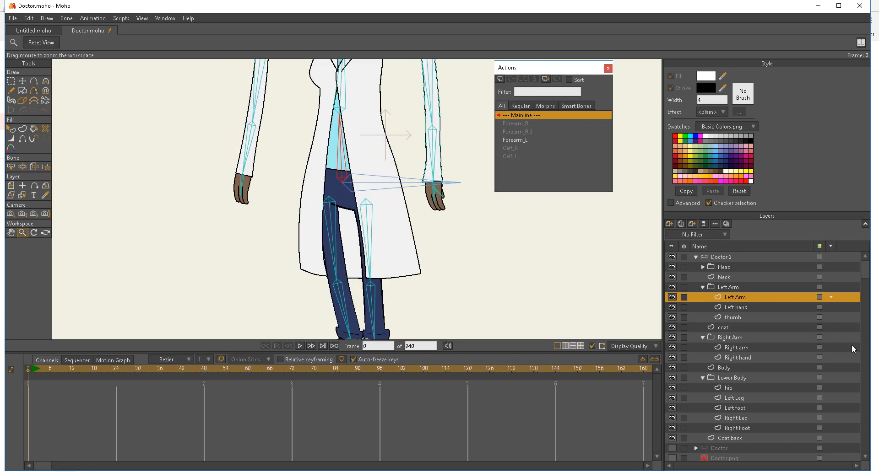
pyautogui.click(710, 257)
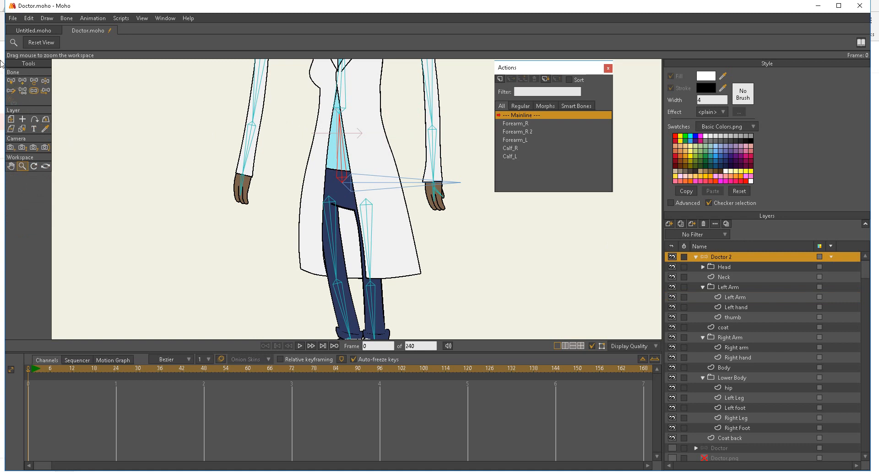
pyautogui.click(11, 81)
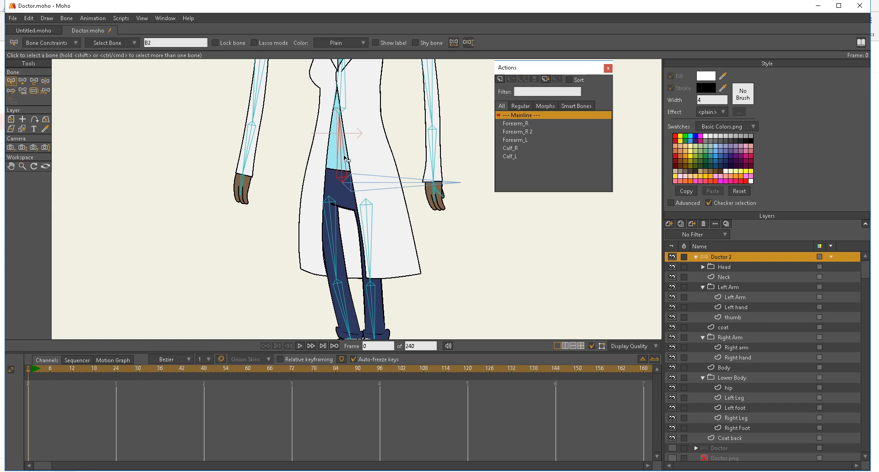
pyautogui.click(153, 40)
pyautogui.press('BackSpace')
pyautogui.press('BackSpace')
pyautogui.press('Return')
pyautogui.click(48, 84)
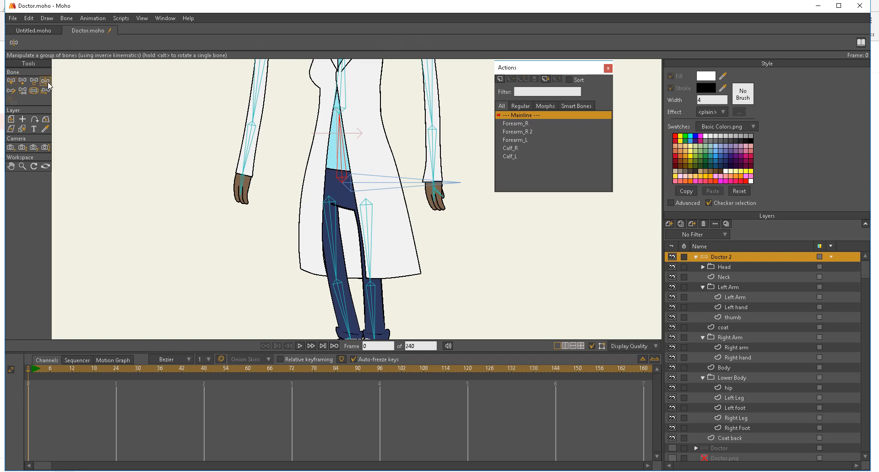
# - Create a smart bone action named Belly_Bone and rotate the belly bone to about 145.5 degrees at frame 24
pyautogui.click(10, 81)
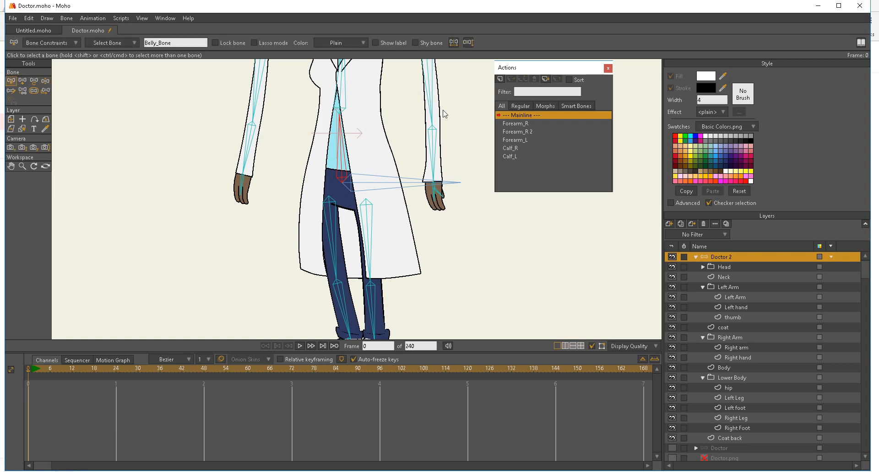
pyautogui.click(499, 79)
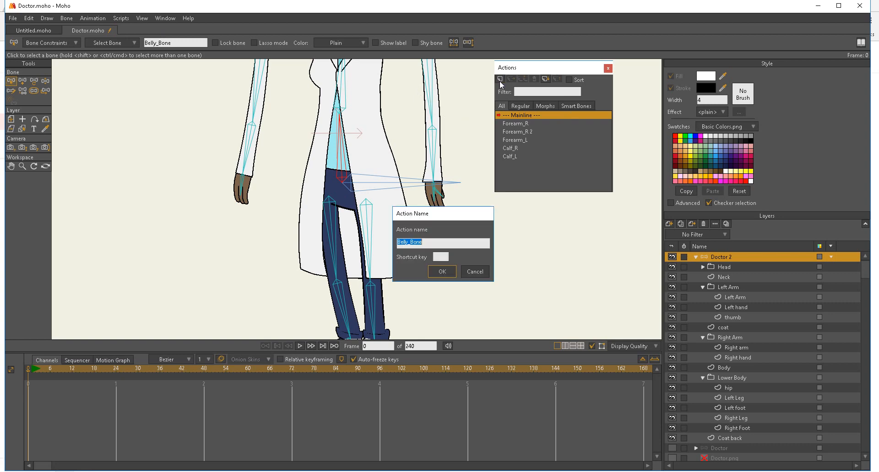
pyautogui.click(441, 271)
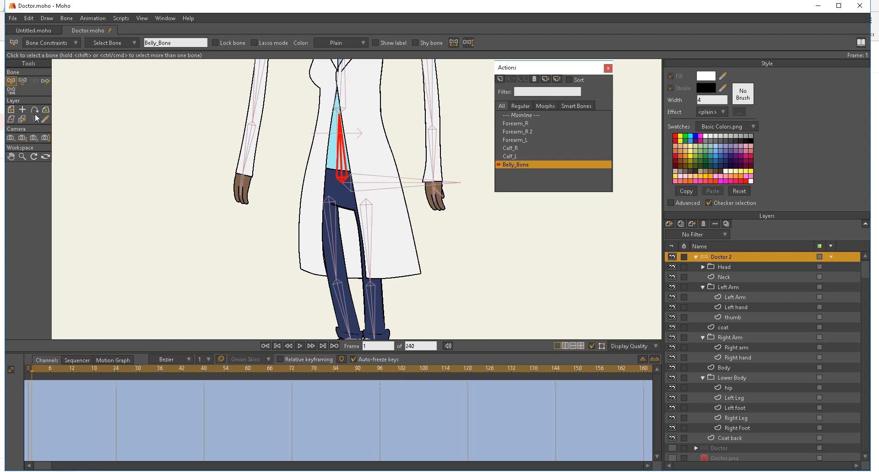
pyautogui.click(22, 81)
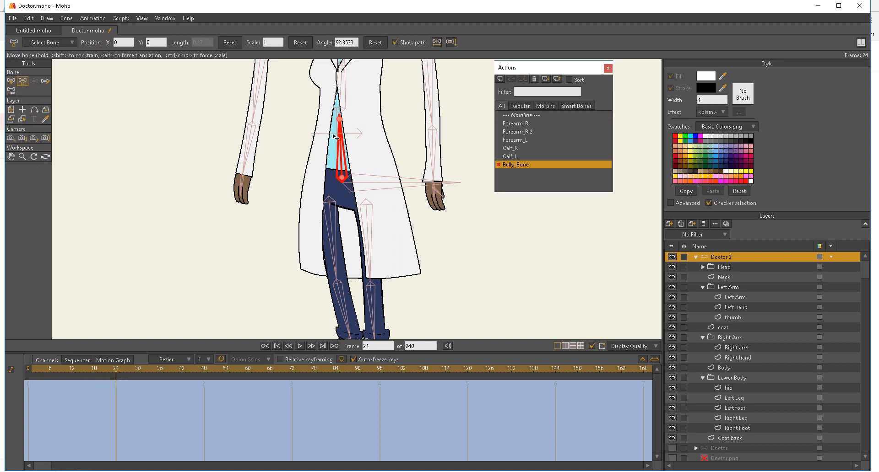
pyautogui.moveTo(345, 140); pyautogui.dragTo(298, 152)
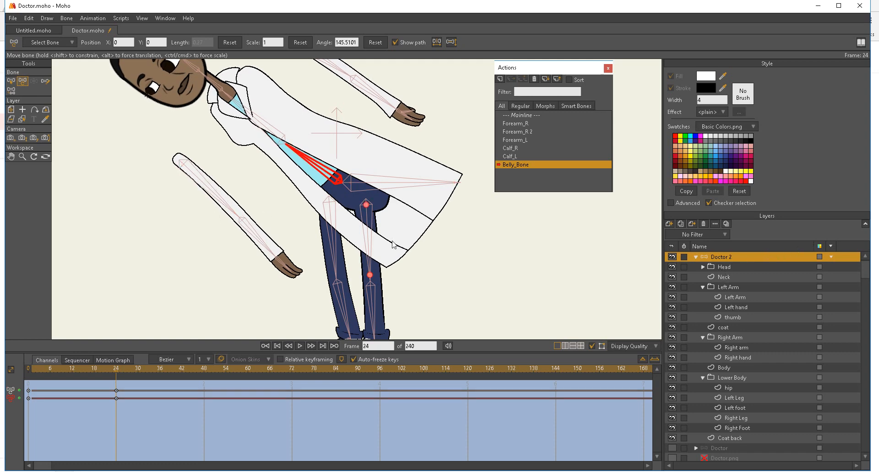
# - On the coat layer at frame 24, move the coat's front waist point inward toward the belly
pyautogui.click(22, 119)
pyautogui.click(282, 169)
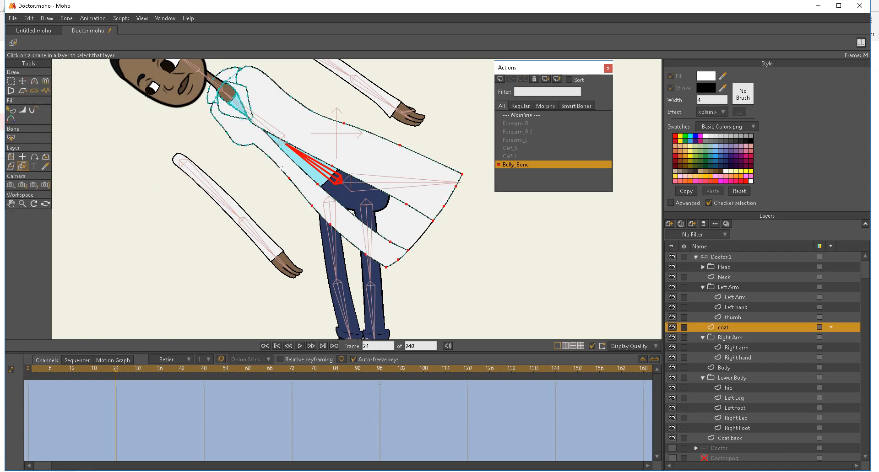
pyautogui.press('t')
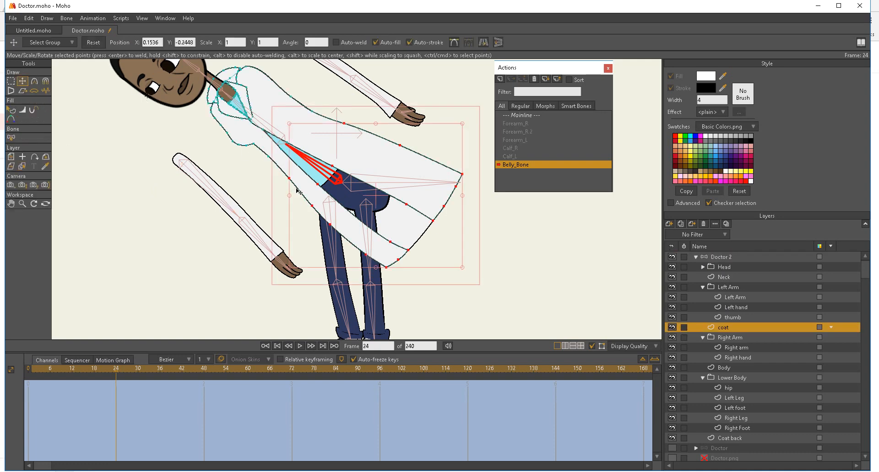
pyautogui.click(270, 160)
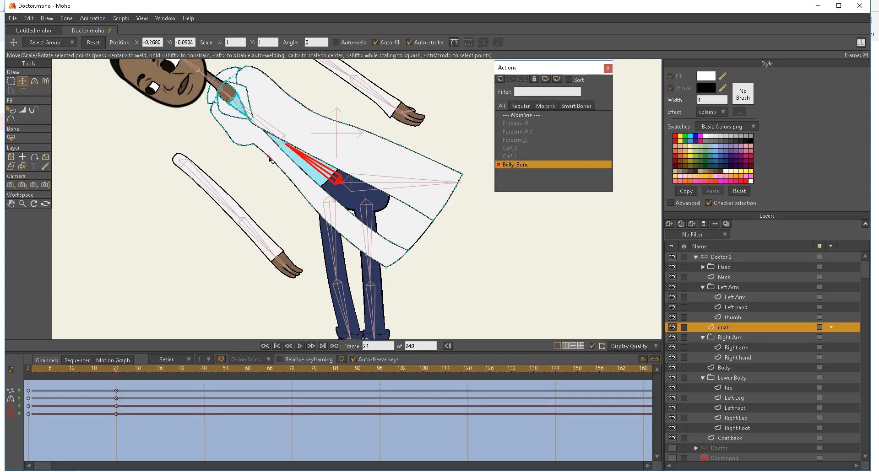
pyautogui.moveTo(269, 157); pyautogui.dragTo(299, 145)
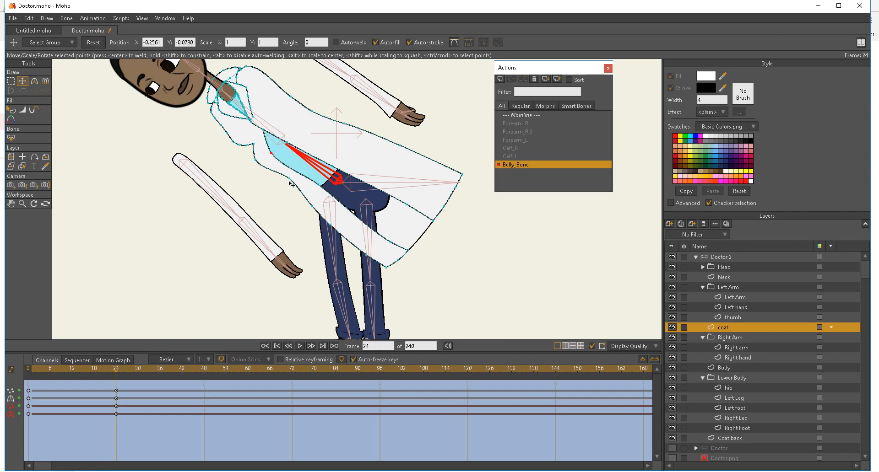
# - On the coat layer at frame 24, move the narrow front panel's outer-edge and hem points down so the panel hangs over the legs
pyautogui.moveTo(289, 181); pyautogui.dragTo(275, 239)
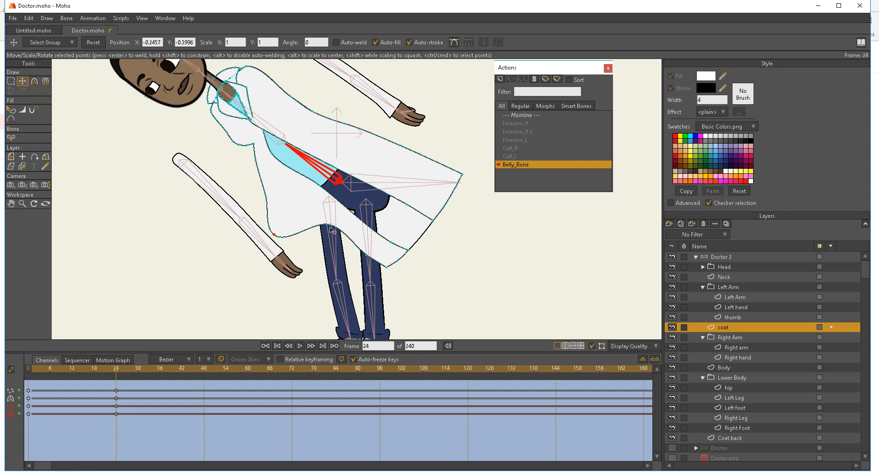
pyautogui.moveTo(331, 227); pyautogui.dragTo(285, 260)
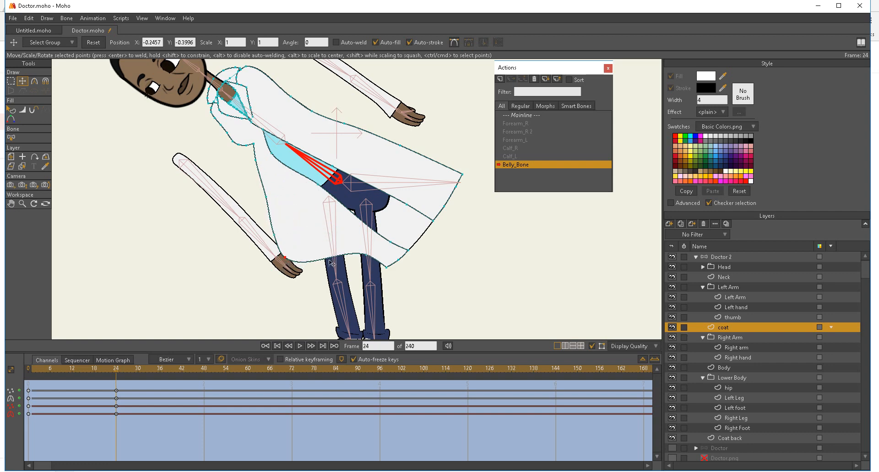
pyautogui.moveTo(369, 259); pyautogui.dragTo(298, 285)
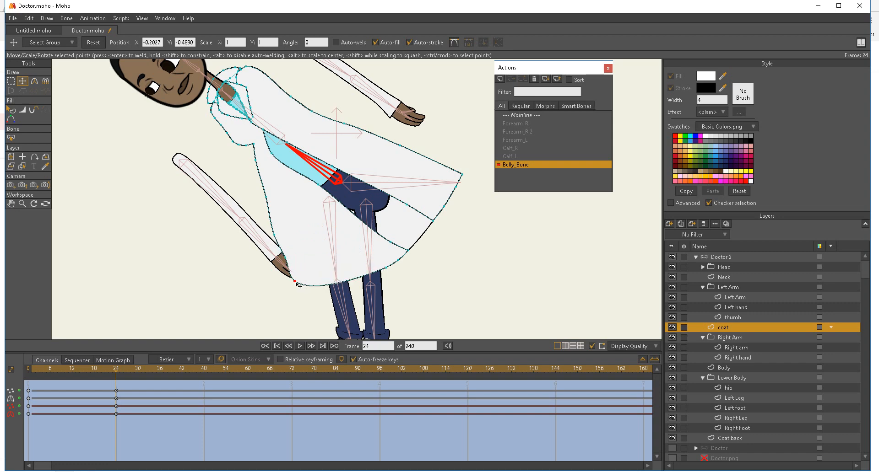
pyautogui.moveTo(390, 270); pyautogui.dragTo(304, 306)
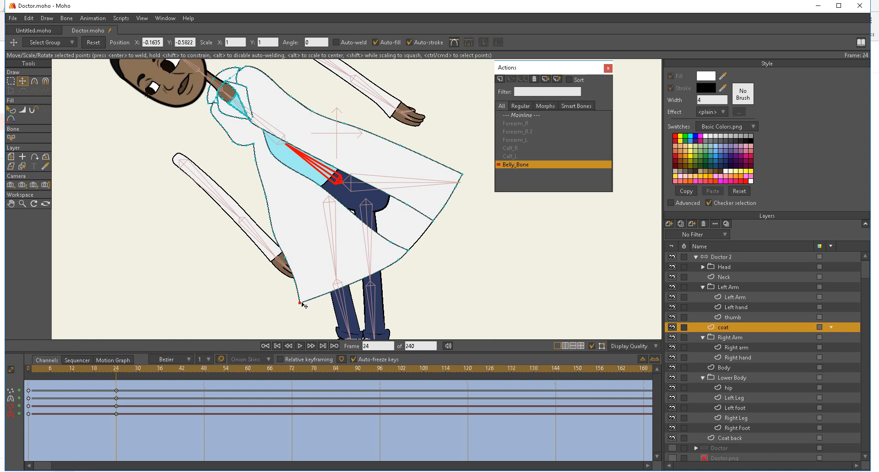
pyautogui.moveTo(399, 259); pyautogui.dragTo(324, 297)
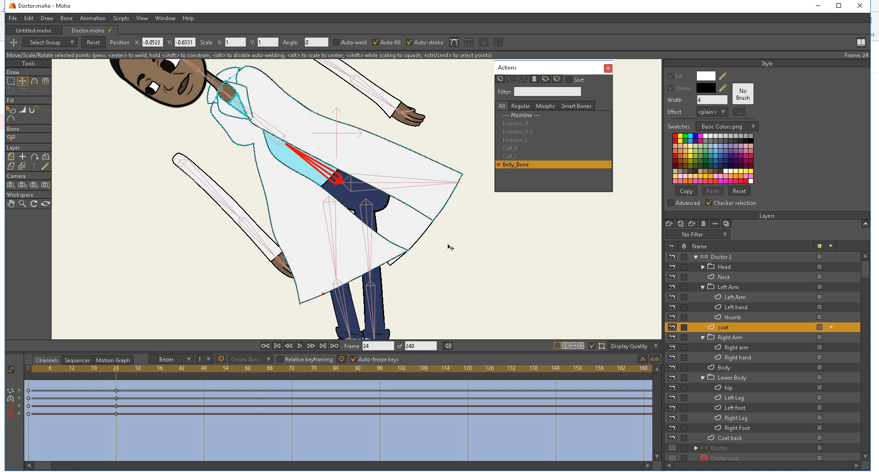
pyautogui.moveTo(408, 253); pyautogui.dragTo(355, 289)
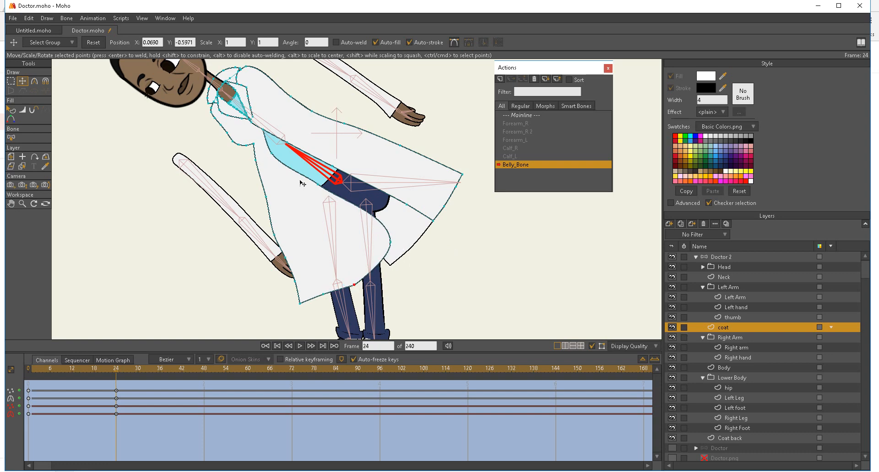
# - Pull the front panel's inner-edge points and hem corners toward its outer edge, shaping a narrow strip that hangs in front of the legs
pyautogui.click(318, 186)
pyautogui.moveTo(318, 186); pyautogui.dragTo(283, 200)
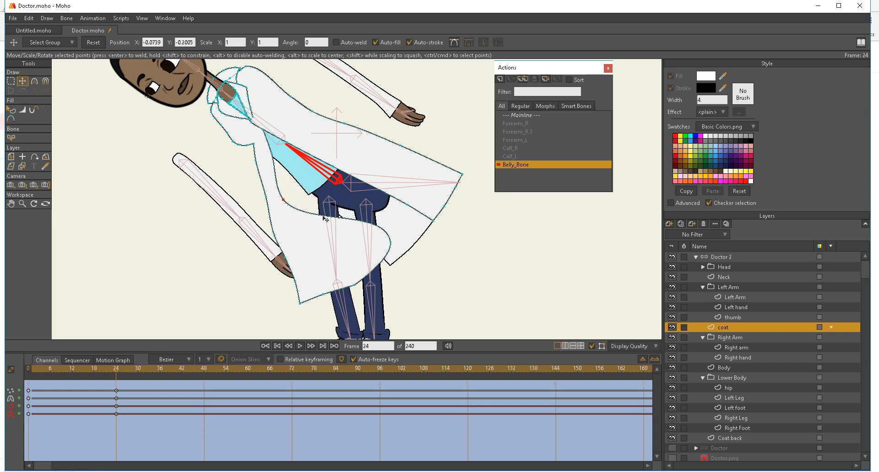
pyautogui.moveTo(391, 245); pyautogui.dragTo(301, 237)
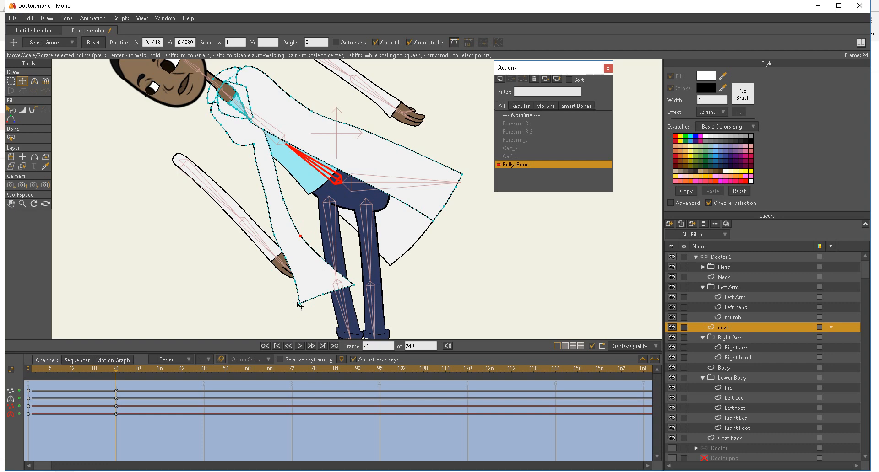
pyautogui.moveTo(300, 307); pyautogui.dragTo(279, 247)
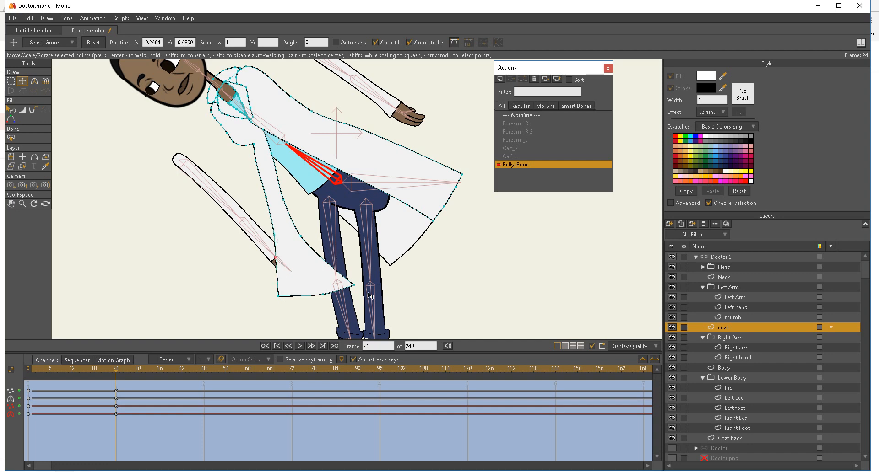
pyautogui.moveTo(356, 286); pyautogui.dragTo(312, 301)
pyautogui.click(288, 296)
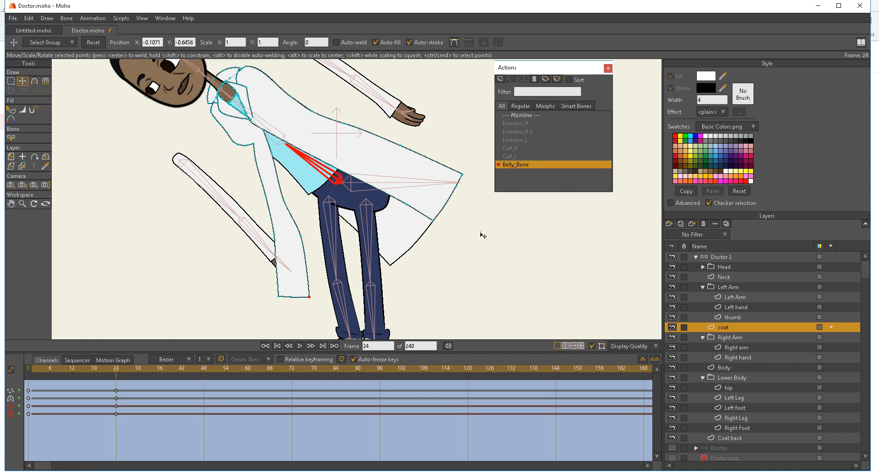
# - Move the large coat panel's front-edge and hem points forward and down so it drapes over the hips and thighs
pyautogui.moveTo(337, 170); pyautogui.dragTo(300, 188)
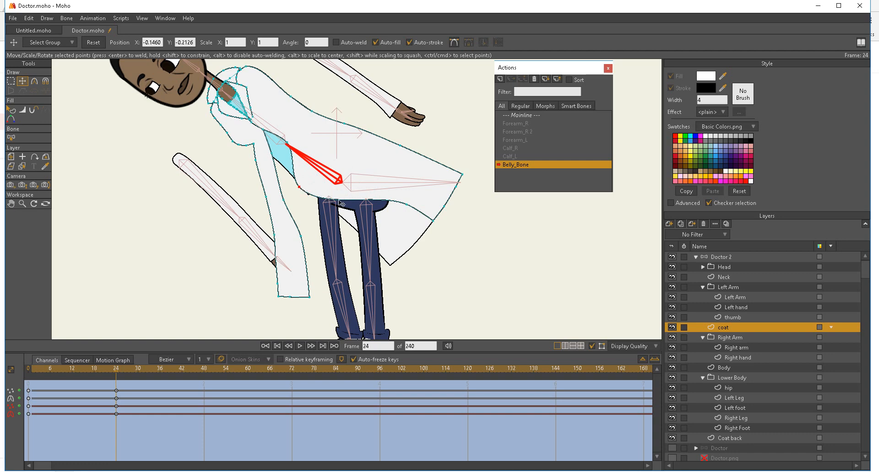
pyautogui.moveTo(407, 206); pyautogui.dragTo(323, 240)
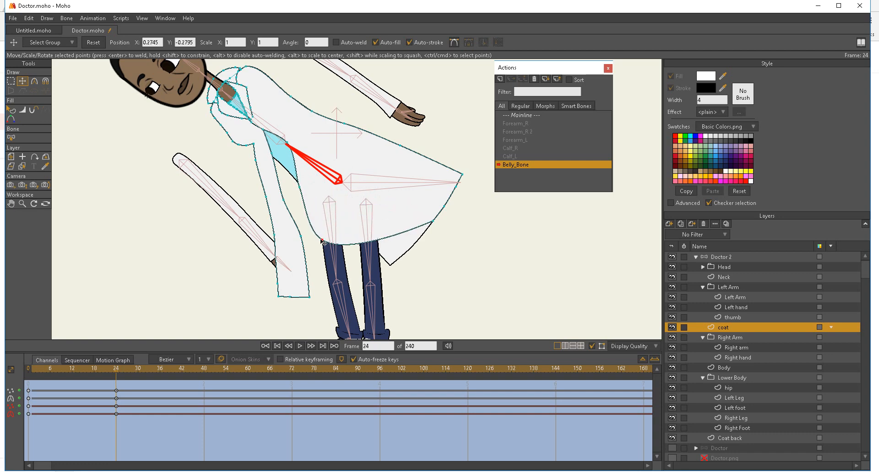
pyautogui.moveTo(435, 224); pyautogui.dragTo(443, 275)
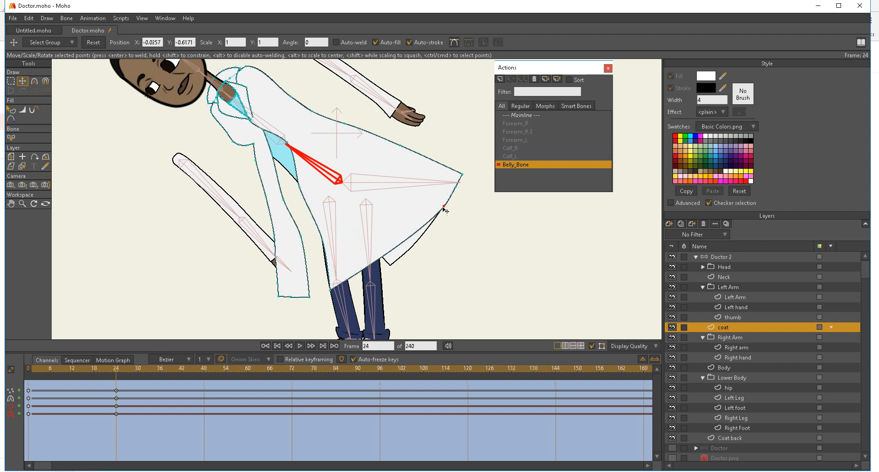
pyautogui.moveTo(444, 208); pyautogui.dragTo(366, 281)
pyautogui.moveTo(446, 193); pyautogui.dragTo(383, 270)
# - Bring the large coat panel's rear hem corner down behind the legs and pull its back-edge points in to follow the hips
pyautogui.click(461, 176)
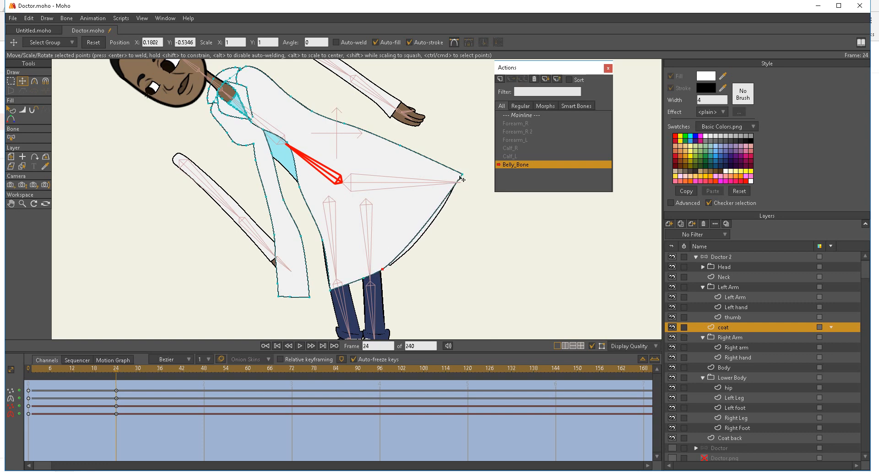
pyautogui.moveTo(462, 176); pyautogui.dragTo(393, 264)
pyautogui.moveTo(403, 147); pyautogui.dragTo(394, 172)
pyautogui.click(357, 134)
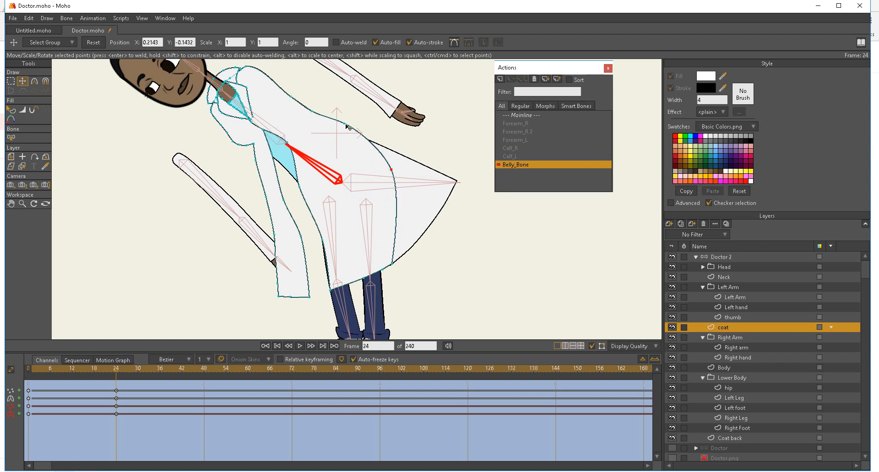
pyautogui.moveTo(344, 123)
pyautogui.mouseDown()
pyautogui.moveTo(338, 136)
pyautogui.moveTo(345, 126)
pyautogui.mouseUp()
# - Shift the large coat panel's front-edge points and lower front corner forward until they meet the narrow front panel and close the coat
pyautogui.moveTo(289, 143); pyautogui.dragTo(273, 153)
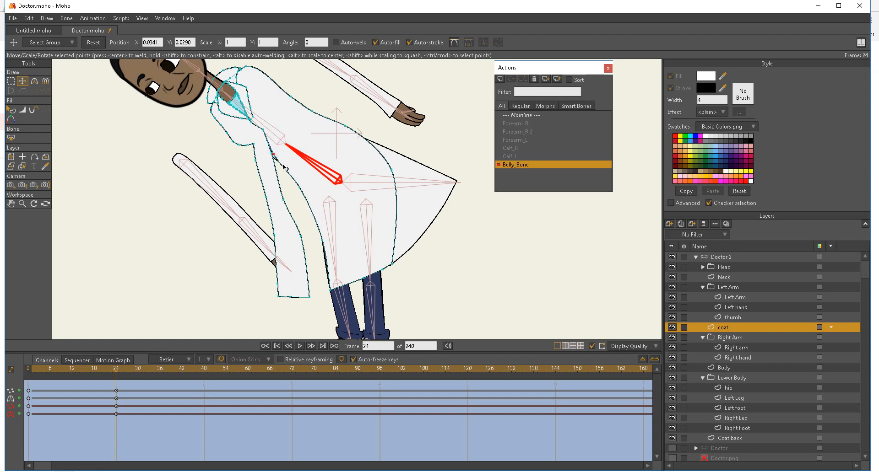
pyautogui.moveTo(299, 187); pyautogui.dragTo(284, 192)
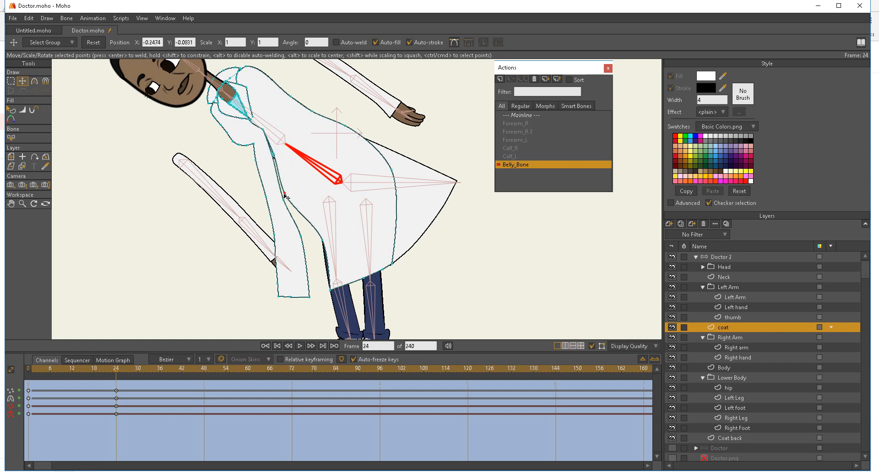
pyautogui.moveTo(339, 290); pyautogui.dragTo(322, 296)
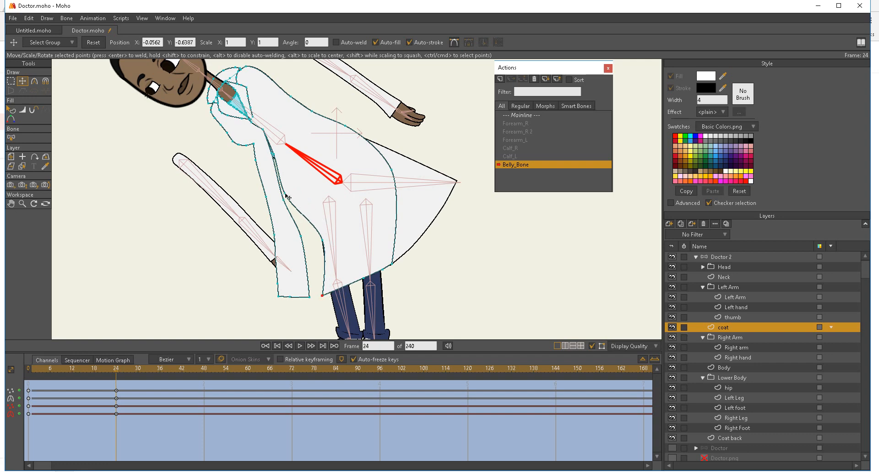
pyautogui.moveTo(287, 198); pyautogui.dragTo(312, 205)
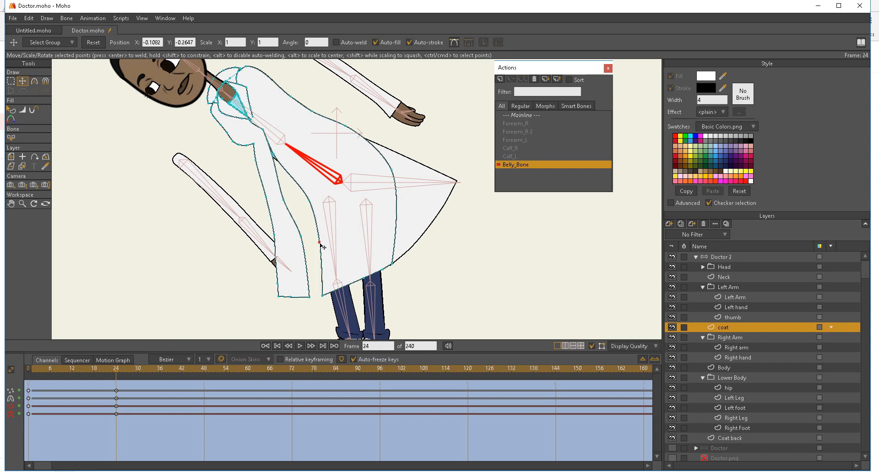
pyautogui.moveTo(325, 244); pyautogui.dragTo(316, 245)
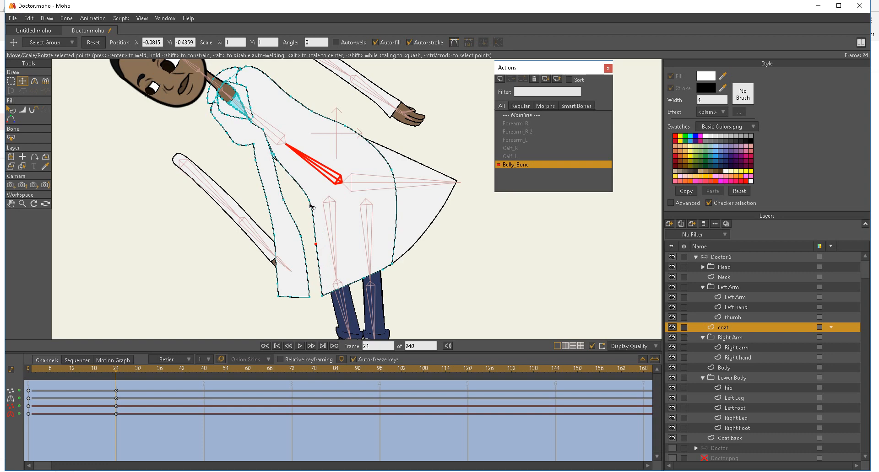
pyautogui.moveTo(310, 204); pyautogui.dragTo(301, 212)
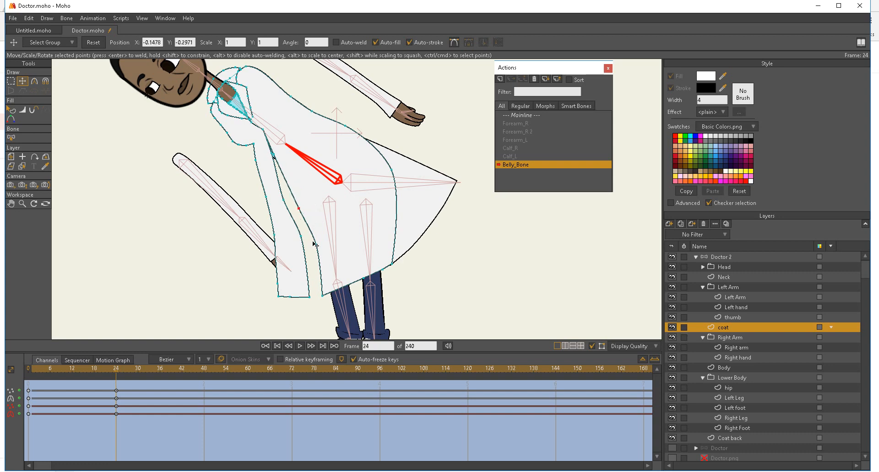
pyautogui.moveTo(318, 248); pyautogui.dragTo(305, 247)
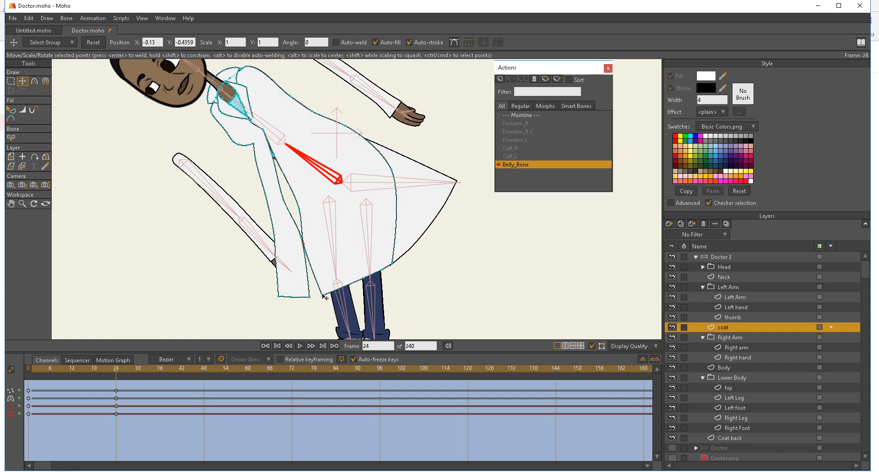
pyautogui.moveTo(322, 297); pyautogui.dragTo(316, 300)
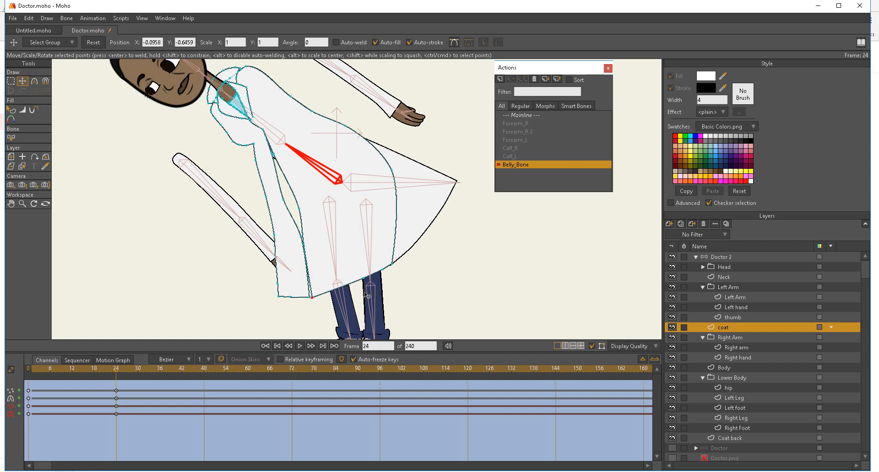
# - On the Coat back layer, move the upper corners, front lower corner and front-edge point forward behind the reshaped coat
pyautogui.click(720, 437)
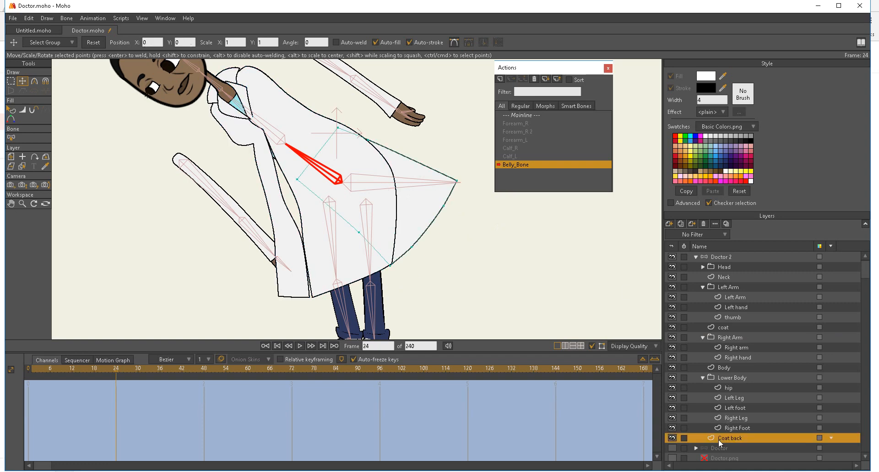
pyautogui.click(297, 180)
pyautogui.moveTo(300, 182); pyautogui.dragTo(261, 157)
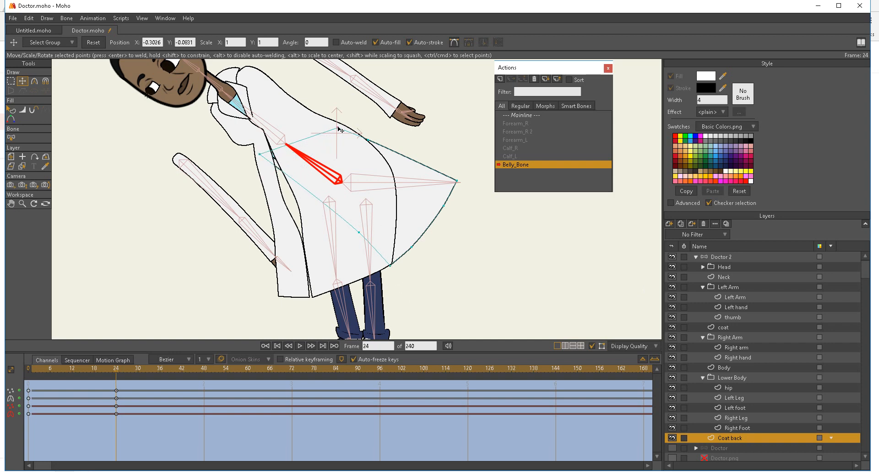
pyautogui.moveTo(338, 130); pyautogui.dragTo(313, 121)
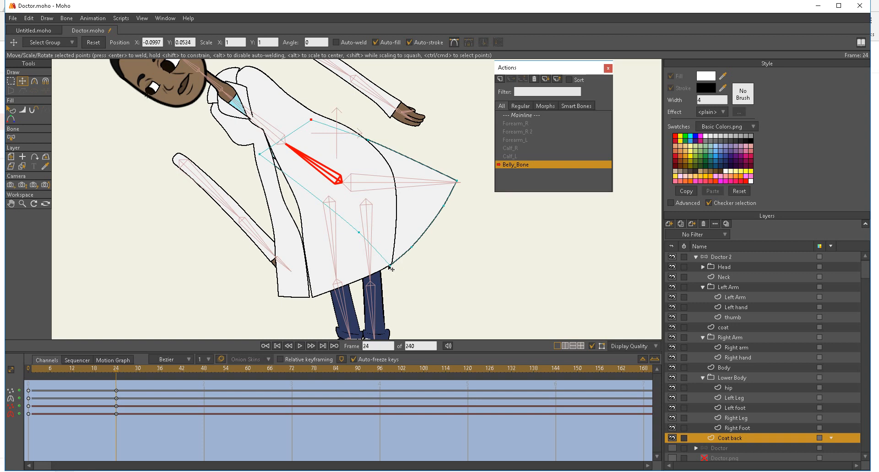
pyautogui.moveTo(392, 266); pyautogui.dragTo(295, 298)
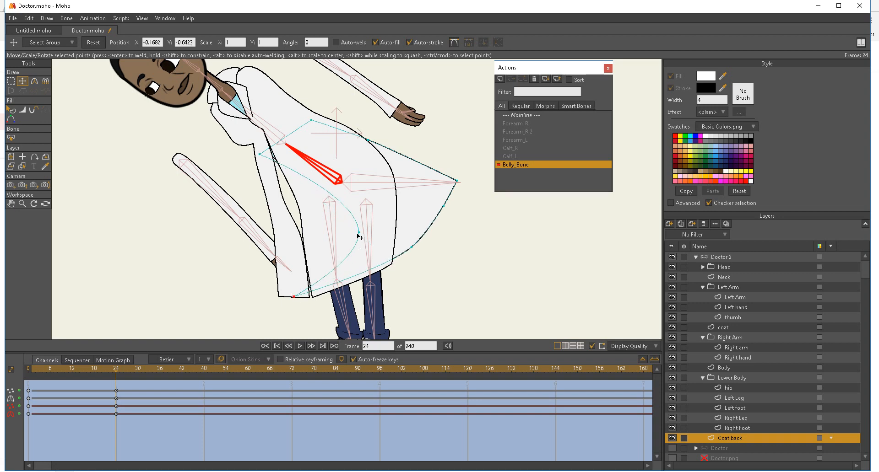
pyautogui.moveTo(360, 234); pyautogui.dragTo(285, 227)
# - Pull the Coat back layer's hem and rear-edge points inside the coat outline at frame 24, and check the neighbouring frame
pyautogui.click(444, 206)
pyautogui.moveTo(412, 246); pyautogui.dragTo(342, 281)
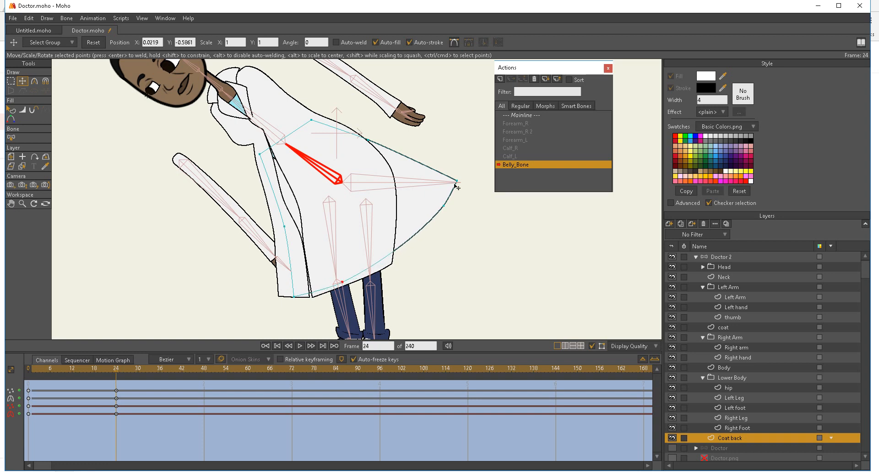
pyautogui.moveTo(443, 207); pyautogui.dragTo(373, 263)
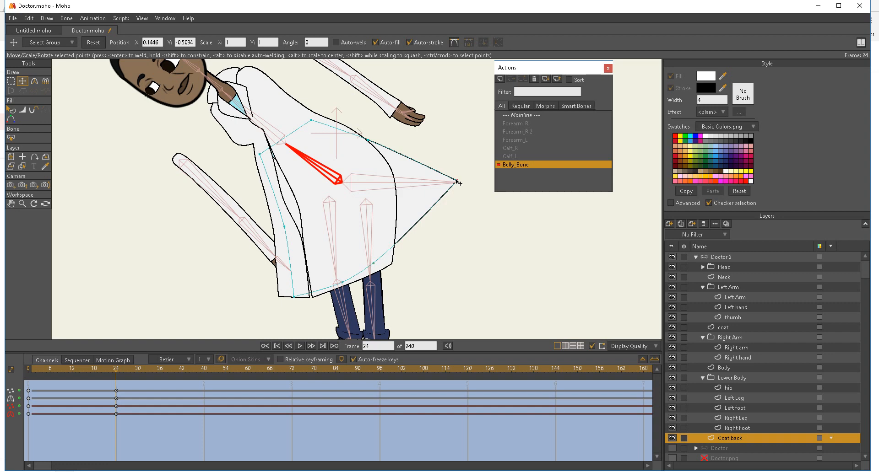
pyautogui.moveTo(459, 183); pyautogui.dragTo(390, 247)
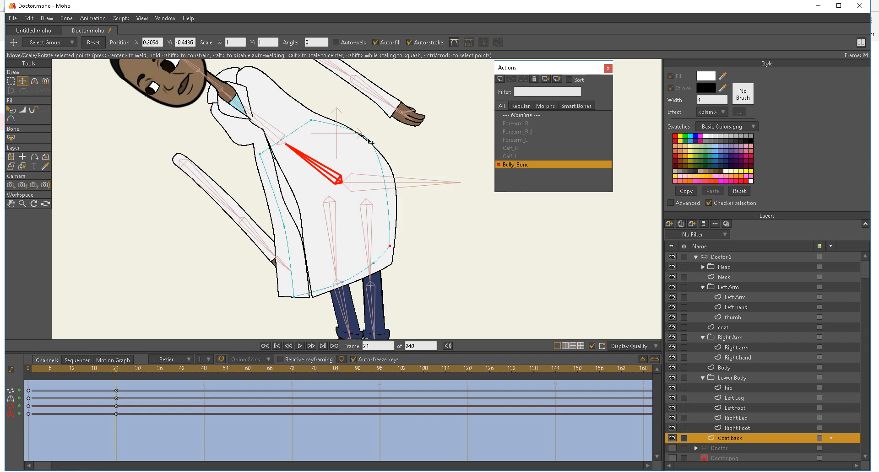
pyautogui.moveTo(370, 142); pyautogui.dragTo(353, 157)
pyautogui.click(111, 370)
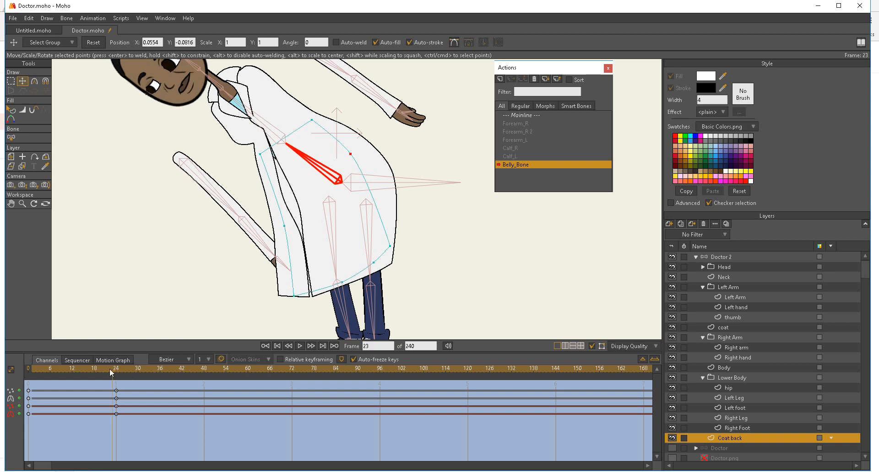
pyautogui.moveTo(109, 369)
pyautogui.mouseDown()
pyautogui.moveTo(50, 368)
pyautogui.moveTo(117, 368)
pyautogui.mouseUp()
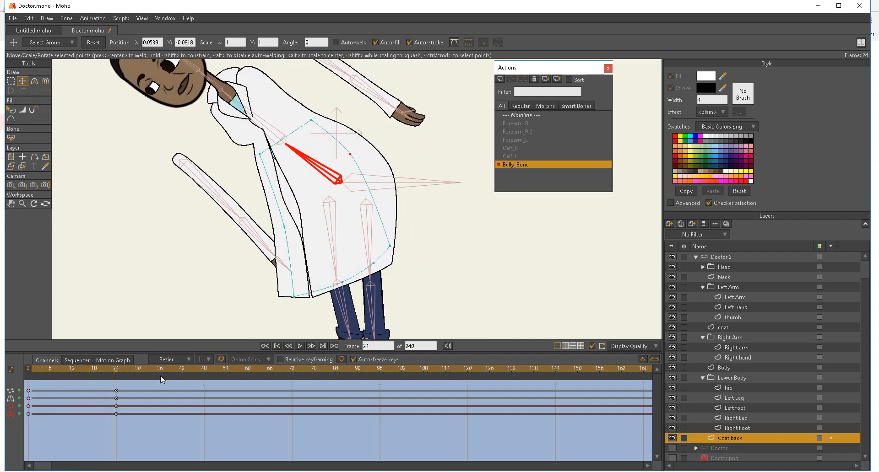
# - On the coat layer, raise the front panel's inner-edge point and move its lower inner corner forward, and preview the bend at frame 12
pyautogui.click(728, 326)
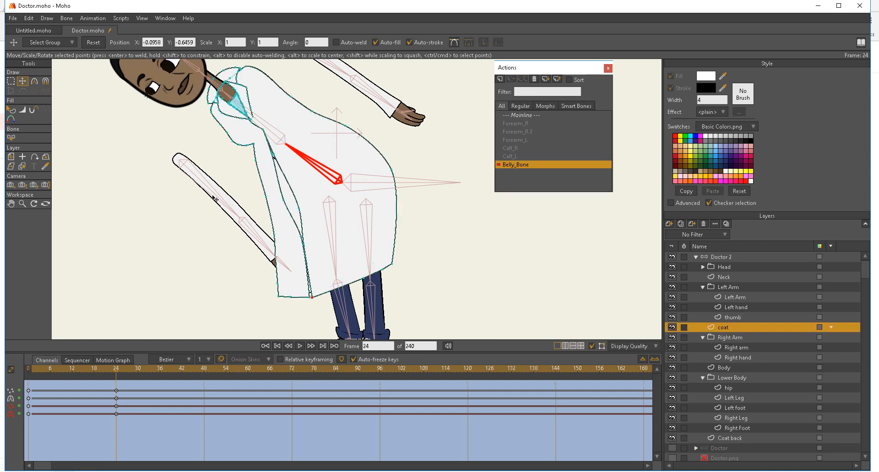
pyautogui.click(299, 237)
pyautogui.moveTo(300, 238)
pyautogui.mouseDown()
pyautogui.moveTo(292, 246)
pyautogui.moveTo(305, 233)
pyautogui.moveTo(298, 222)
pyautogui.mouseUp()
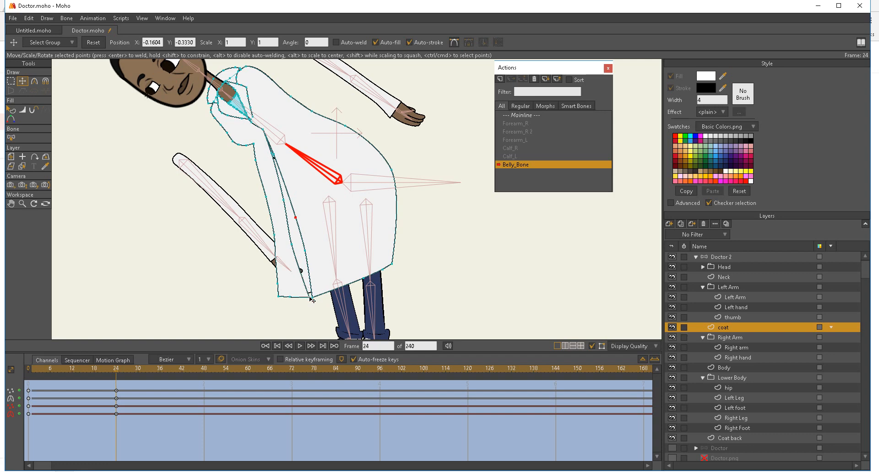
pyautogui.moveTo(309, 297); pyautogui.dragTo(297, 302)
pyautogui.moveTo(105, 368); pyautogui.dragTo(73, 379)
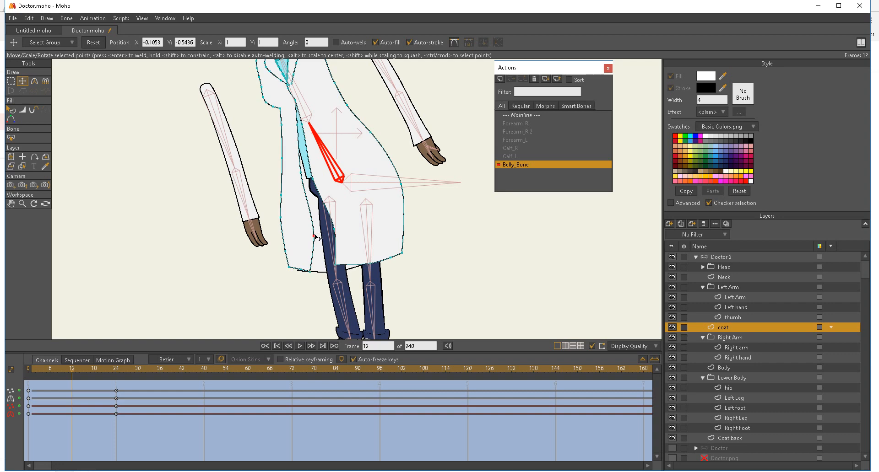
# - At frame 12, move the large coat panel's lower front-edge point backward, and pull the Coat back layer's lower front corner inside the coat outline
pyautogui.moveTo(316, 237)
pyautogui.mouseDown()
pyautogui.moveTo(339, 228)
pyautogui.moveTo(324, 237)
pyautogui.mouseUp()
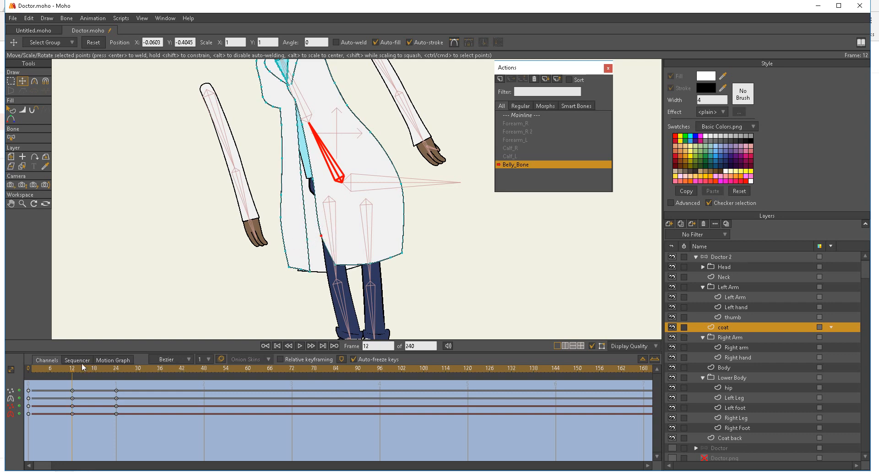
pyautogui.moveTo(73, 372)
pyautogui.mouseDown()
pyautogui.moveTo(15, 383)
pyautogui.moveTo(51, 369)
pyautogui.moveTo(73, 373)
pyautogui.mouseUp()
pyautogui.click(727, 440)
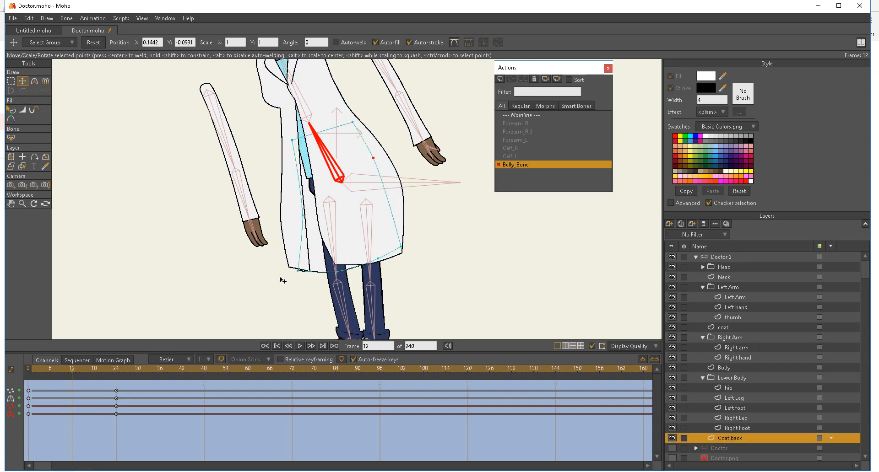
pyautogui.moveTo(298, 271); pyautogui.dragTo(294, 261)
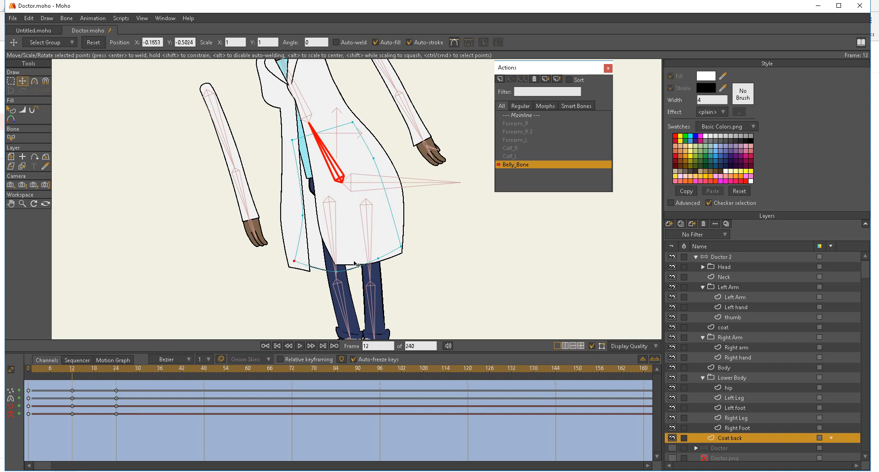
pyautogui.click(401, 248)
pyautogui.click(67, 372)
pyautogui.moveTo(65, 372)
pyautogui.mouseDown()
pyautogui.moveTo(53, 371)
pyautogui.moveTo(115, 371)
pyautogui.moveTo(50, 370)
pyautogui.moveTo(127, 363)
pyautogui.moveTo(46, 366)
pyautogui.moveTo(134, 374)
pyautogui.moveTo(60, 368)
pyautogui.moveTo(113, 362)
pyautogui.moveTo(121, 363)
pyautogui.moveTo(78, 364)
pyautogui.moveTo(127, 374)
pyautogui.moveTo(69, 361)
pyautogui.mouseUp()
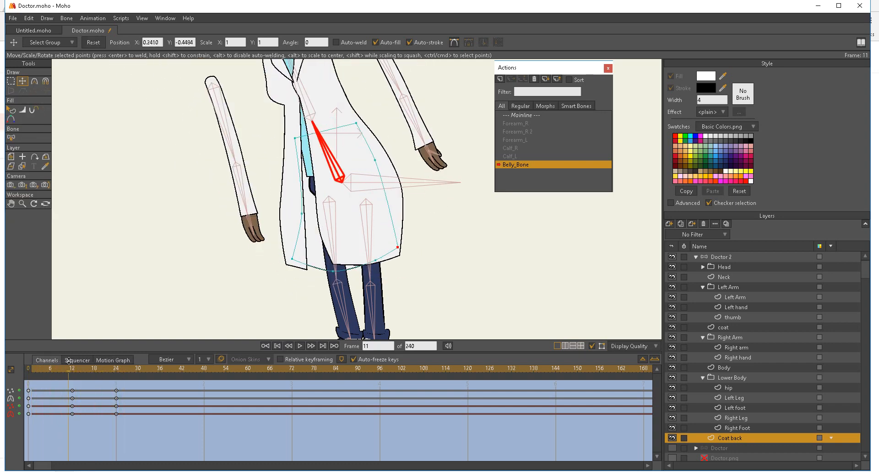
# - Return to the Mainline, select the Doctor 2 bone layer and create a second belly bone action named Belly_Bone 2
pyautogui.click(513, 114)
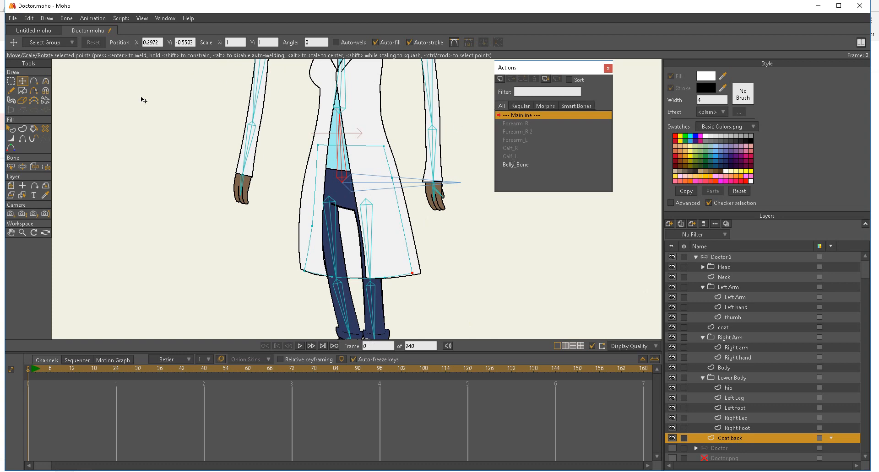
pyautogui.click(700, 257)
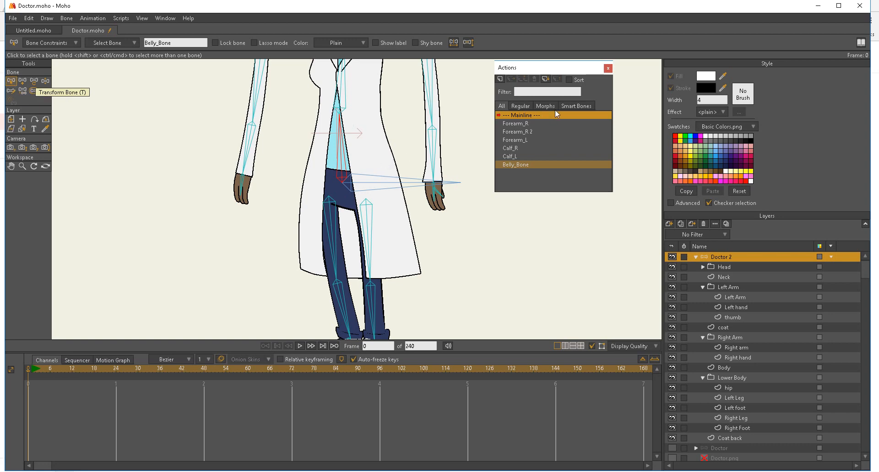
pyautogui.click(499, 80)
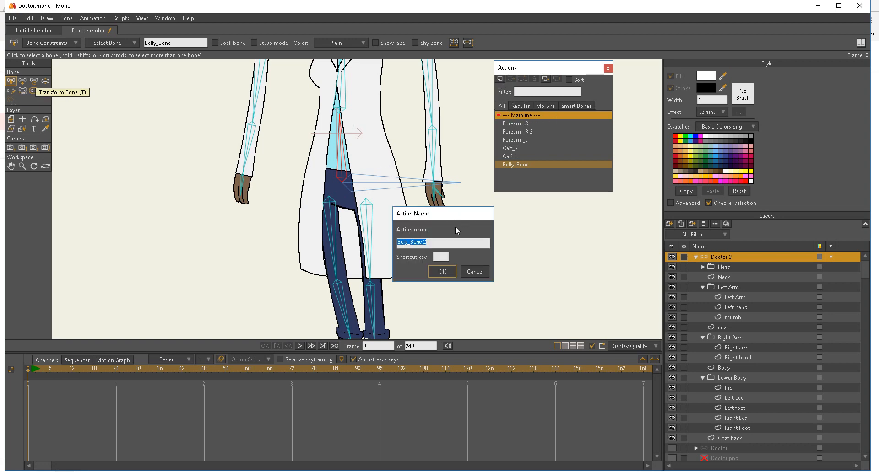
pyautogui.click(440, 272)
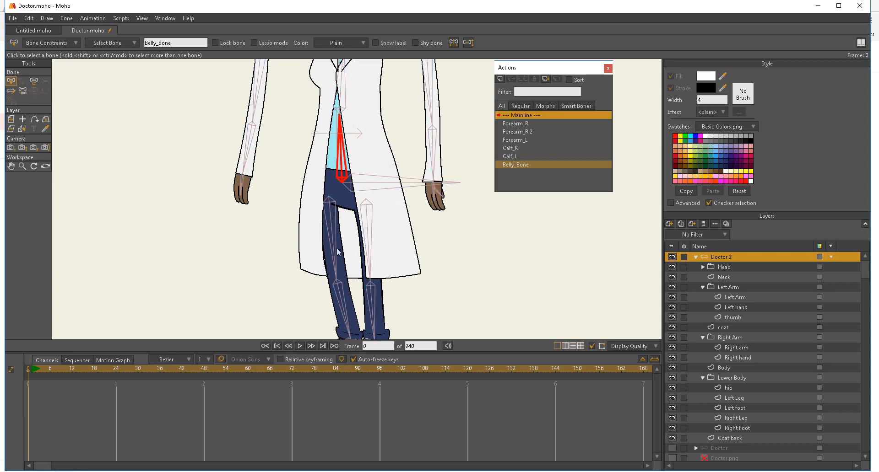
# - At frame 24 of the Belly_Bone 2 action, rotate the belly bone backward to an angle of about 73 degrees
pyautogui.click(115, 368)
pyautogui.click(23, 81)
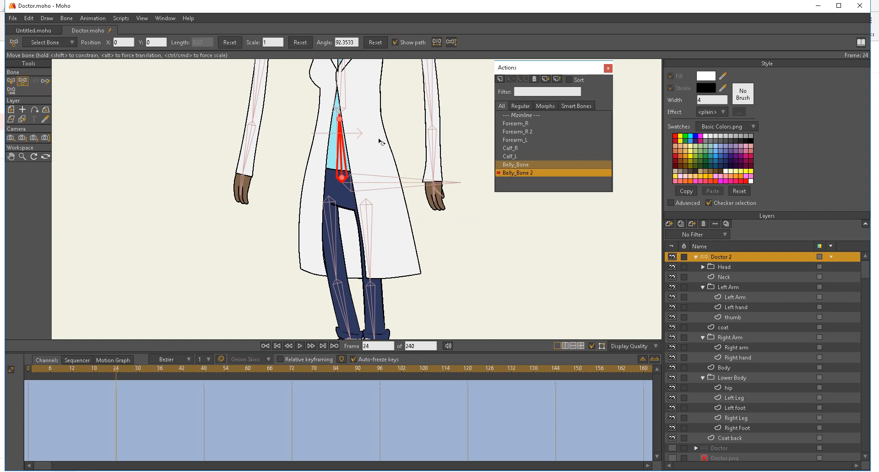
pyautogui.moveTo(345, 146); pyautogui.dragTo(369, 146)
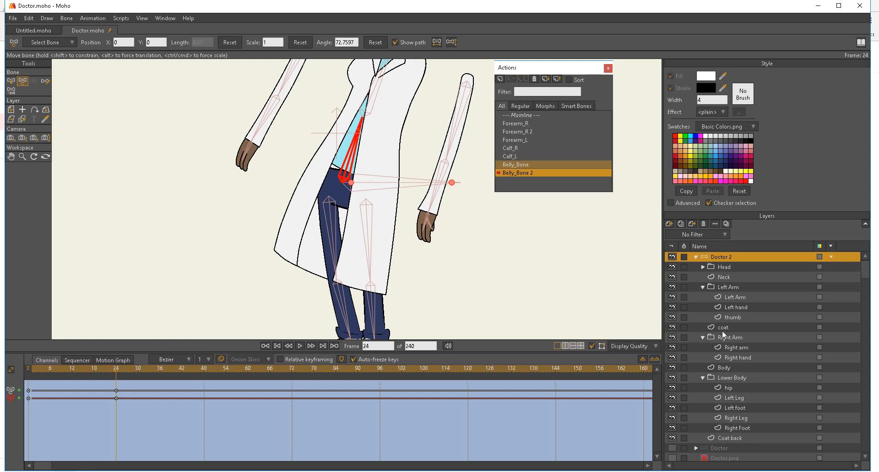
# - On the Body layer, reshape the shirt's lower edge by moving its front waist points down over the top of the trousers
pyautogui.click(724, 368)
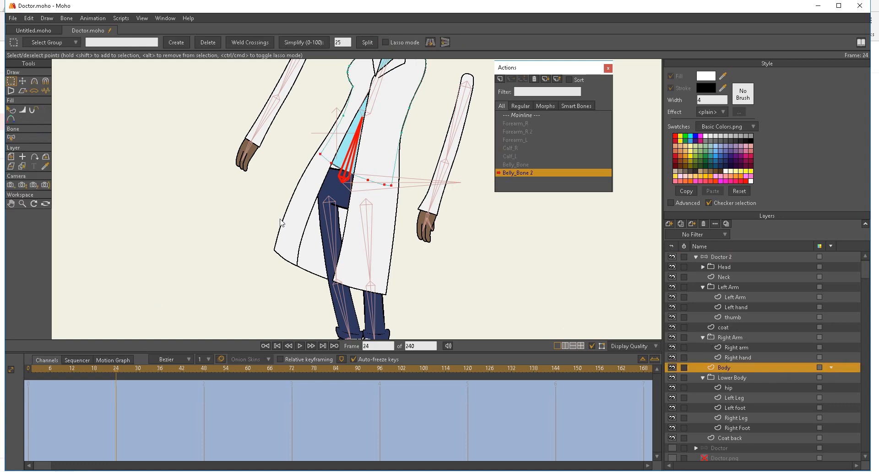
pyautogui.click(23, 82)
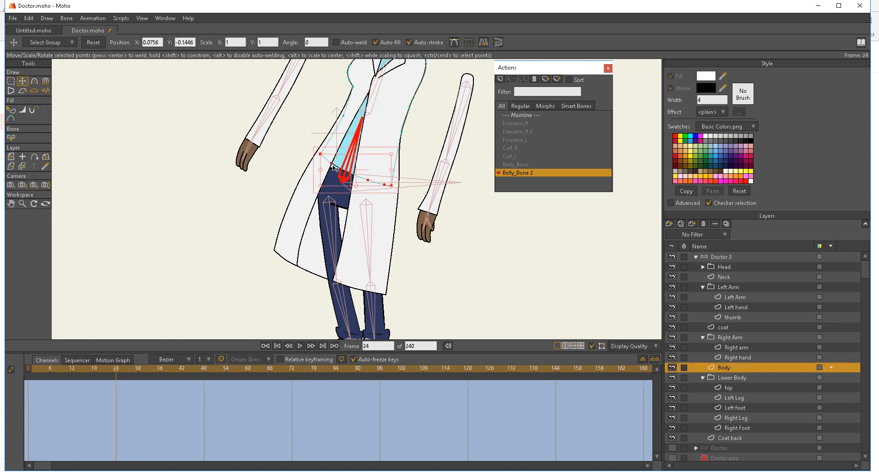
pyautogui.moveTo(335, 168)
pyautogui.mouseDown()
pyautogui.moveTo(320, 163)
pyautogui.moveTo(331, 171)
pyautogui.moveTo(322, 170)
pyautogui.mouseUp()
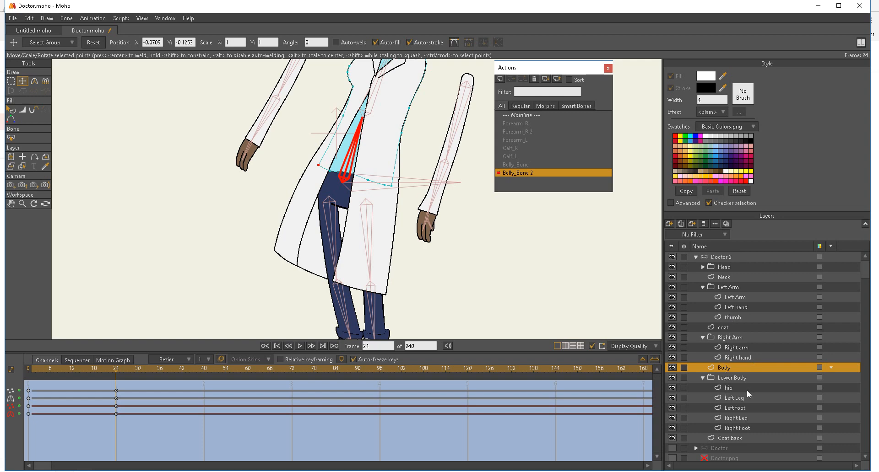
# - On the coat layer, move the large panel's lower rear corner and rear-edge points outward to smooth the coat's back outline
pyautogui.click(729, 328)
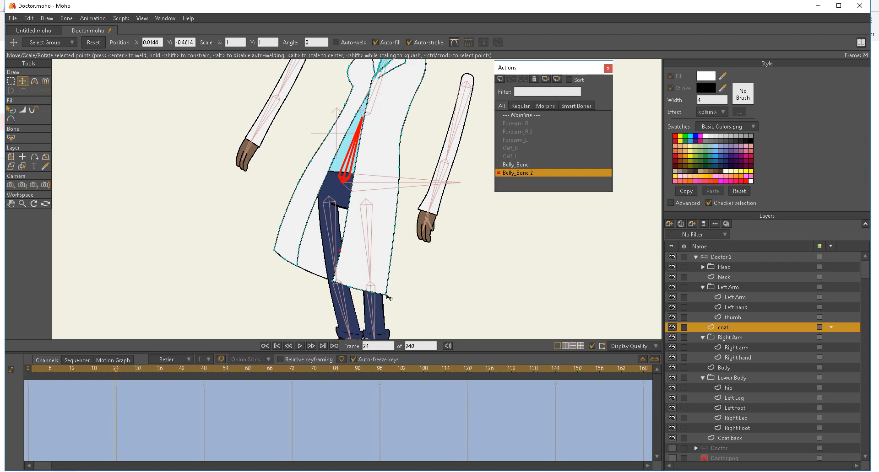
pyautogui.moveTo(387, 298); pyautogui.dragTo(411, 297)
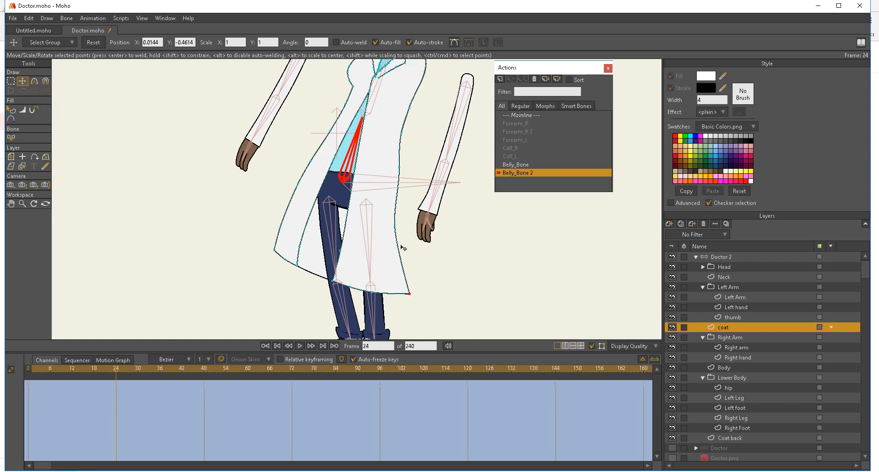
pyautogui.click(401, 228)
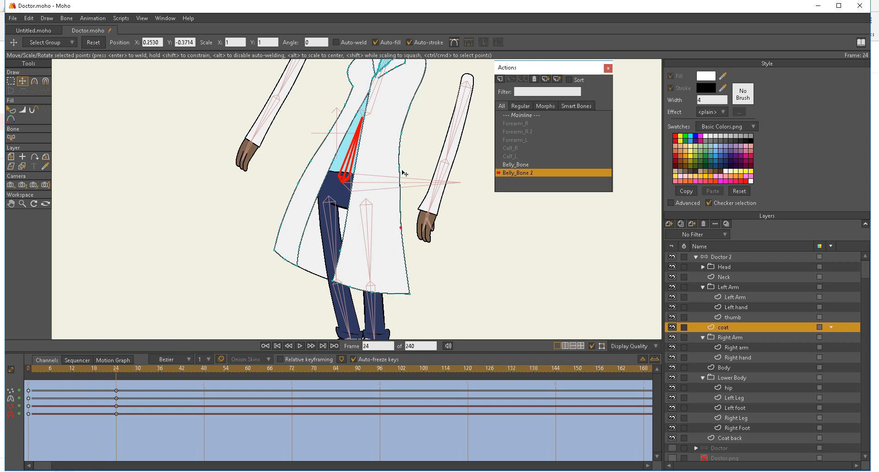
pyautogui.moveTo(402, 171); pyautogui.dragTo(404, 170)
pyautogui.moveTo(402, 229)
pyautogui.mouseDown()
pyautogui.moveTo(415, 236)
pyautogui.moveTo(406, 230)
pyautogui.mouseUp()
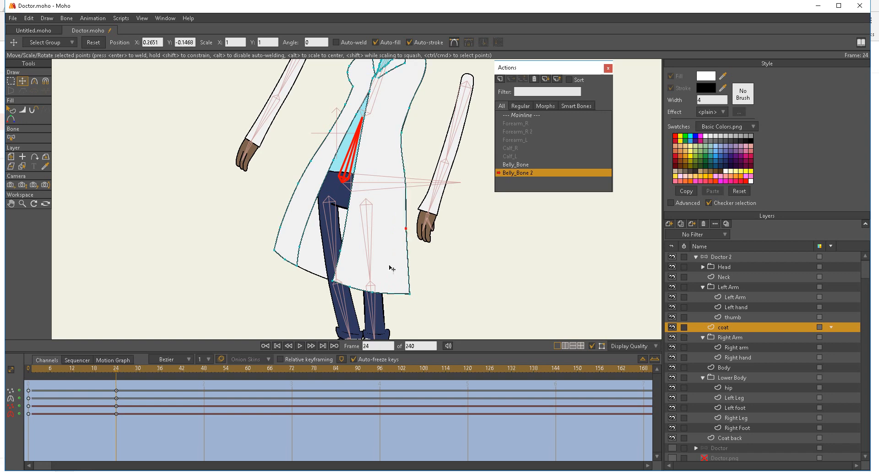
# - Shift the large coat panel's hem and inner-edge points backward up to the waist, opening the coat over the trousers
pyautogui.click(401, 294)
pyautogui.moveTo(350, 288); pyautogui.dragTo(380, 175)
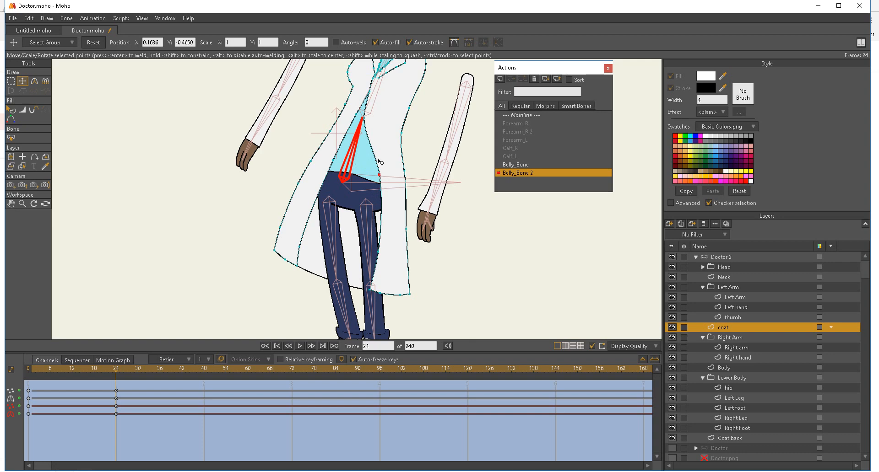
pyautogui.click(367, 120)
pyautogui.moveTo(365, 120); pyautogui.dragTo(374, 122)
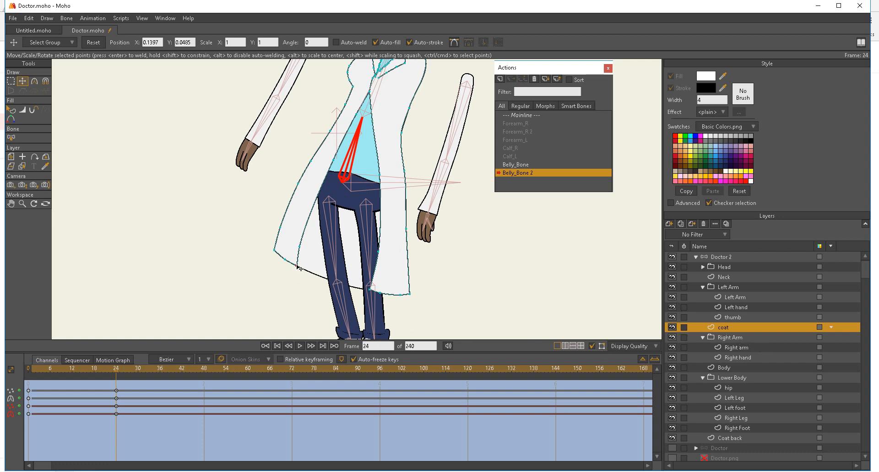
# - Move the narrow front panel's lower inner corner and inner-edge points backward until the panel nearly meets the large panel
pyautogui.moveTo(298, 268); pyautogui.dragTo(365, 293)
pyautogui.moveTo(303, 251); pyautogui.dragTo(368, 259)
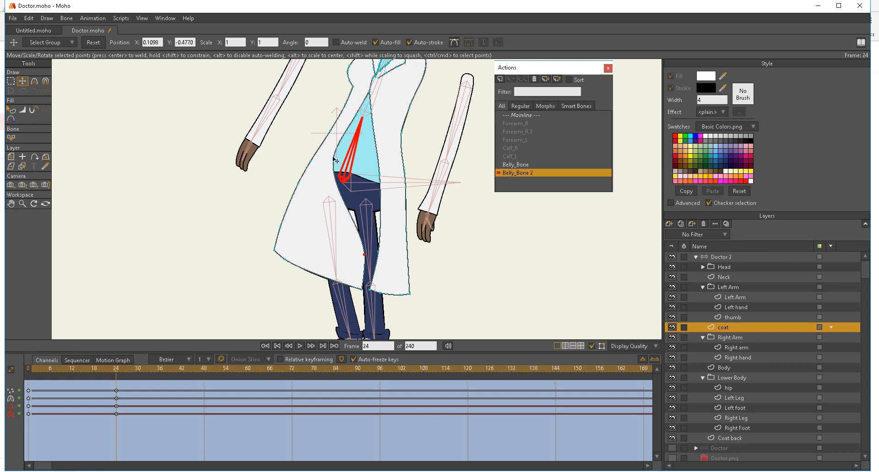
pyautogui.moveTo(337, 162); pyautogui.dragTo(368, 172)
pyautogui.keyDown('shift'); pyautogui.click(358, 113); pyautogui.keyUp('shift')
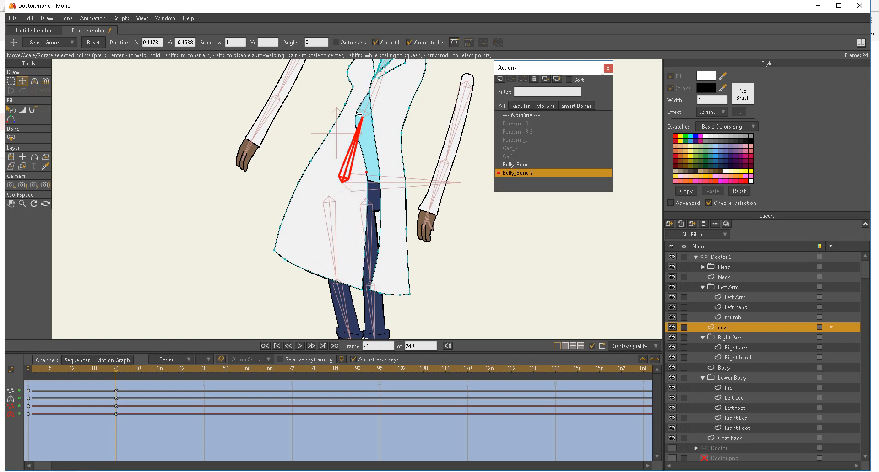
pyautogui.moveTo(359, 118); pyautogui.dragTo(370, 121)
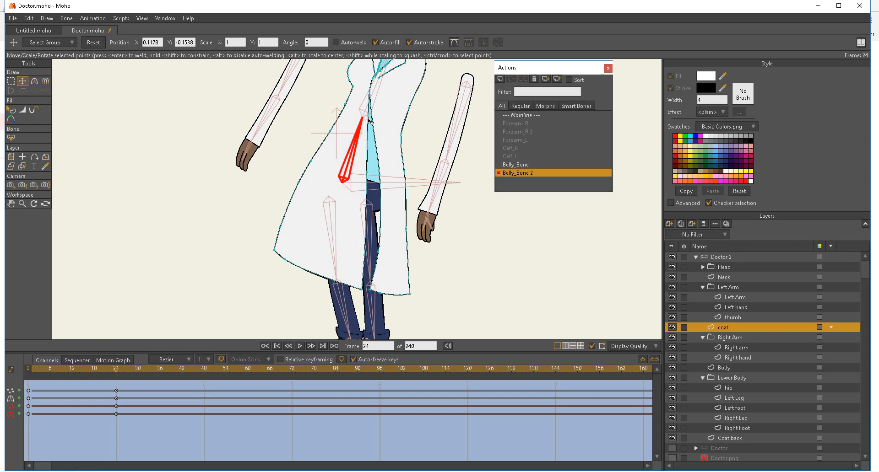
# - Pull the front panel's hem, lower front corner and front-edge points backward, and raise the front-edge point near the hip
pyautogui.moveTo(285, 261); pyautogui.dragTo(333, 282)
pyautogui.moveTo(274, 248); pyautogui.dragTo(322, 278)
pyautogui.moveTo(284, 231); pyautogui.dragTo(320, 239)
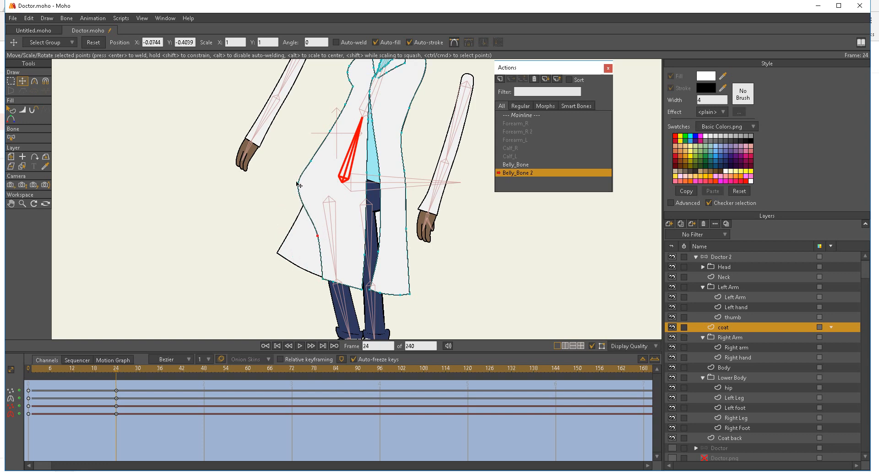
pyautogui.moveTo(306, 207); pyautogui.dragTo(306, 187)
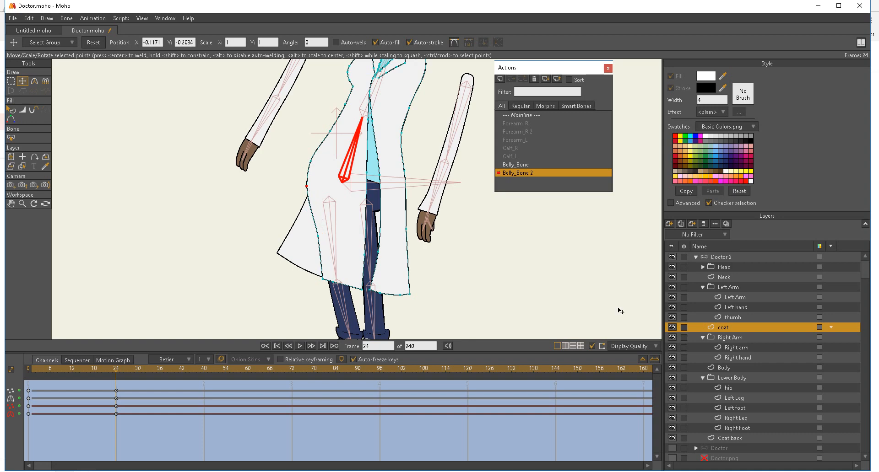
# - On the Coat back layer, move the front lower corner, front-edge point and rear lower corner inside the reshaped coat outline at frame 24
pyautogui.click(722, 440)
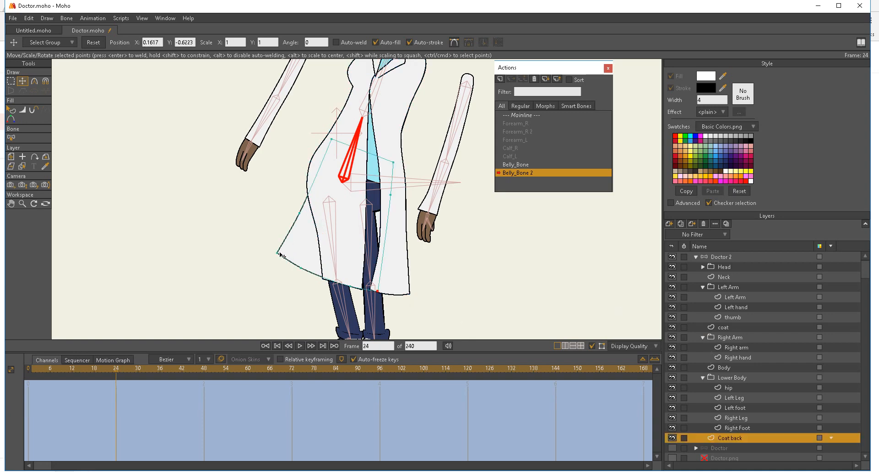
pyautogui.hotkey('ctrl', 'a')
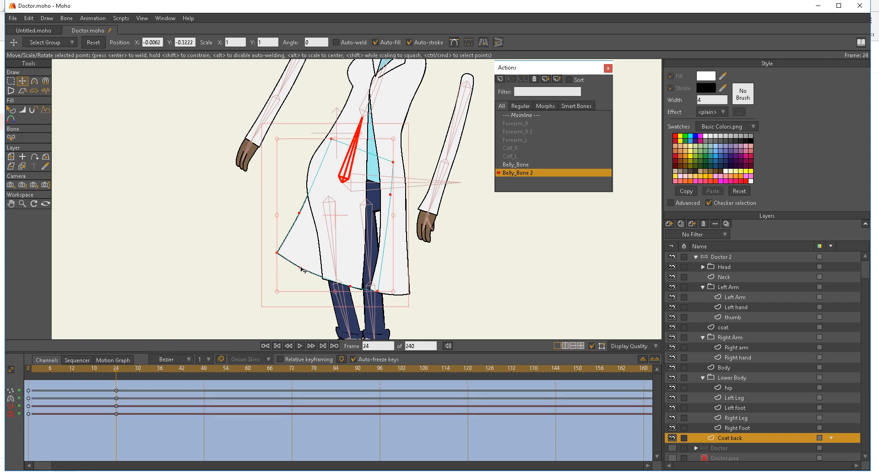
pyautogui.click(300, 268)
pyautogui.keyDown('ctrl'); pyautogui.click(300, 268); pyautogui.keyUp('ctrl')
pyautogui.moveTo(300, 267); pyautogui.dragTo(330, 275)
pyautogui.moveTo(300, 213); pyautogui.dragTo(323, 217)
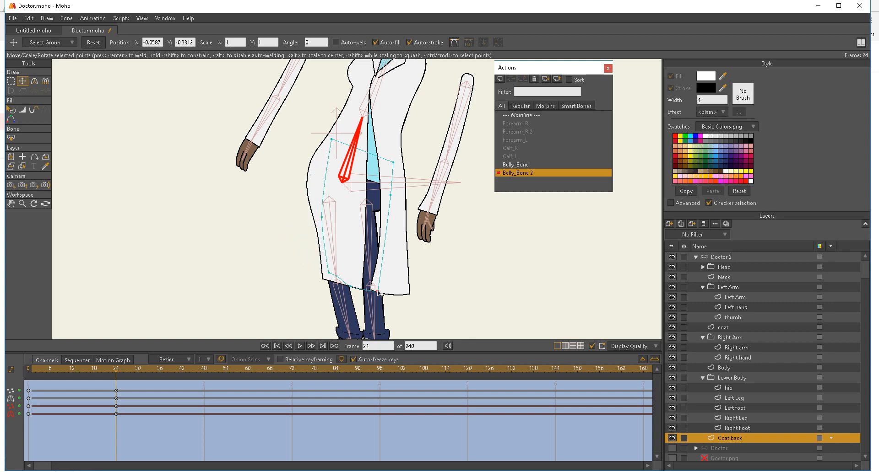
pyautogui.moveTo(379, 294); pyautogui.dragTo(406, 289)
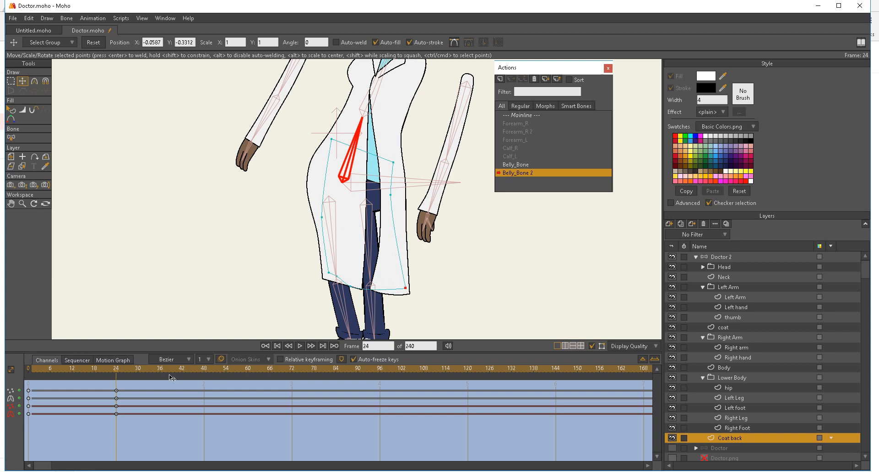
pyautogui.moveTo(116, 369)
pyautogui.mouseDown()
pyautogui.moveTo(8, 368)
pyautogui.moveTo(133, 369)
pyautogui.moveTo(118, 376)
pyautogui.mouseUp()
# - On the coat layer, move the large panel's lower inner corner backward at frame 24, and preview the bend back to frame 0
pyautogui.click(722, 328)
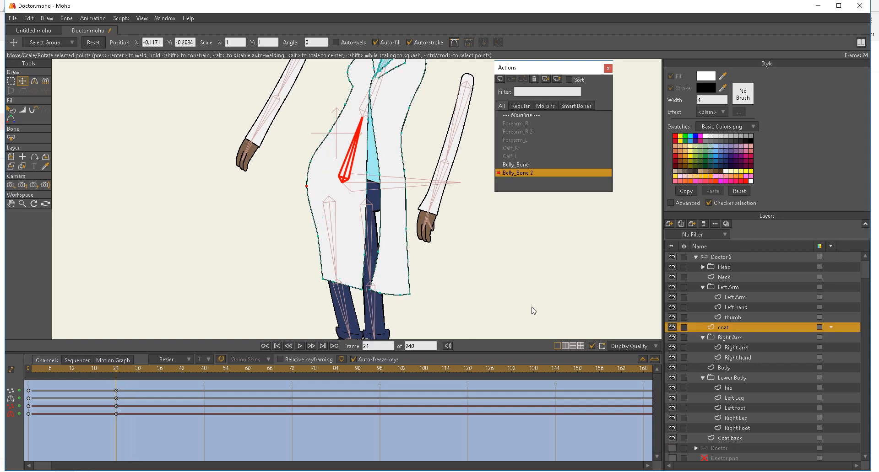
pyautogui.click(392, 293)
pyautogui.moveTo(371, 294); pyautogui.dragTo(383, 294)
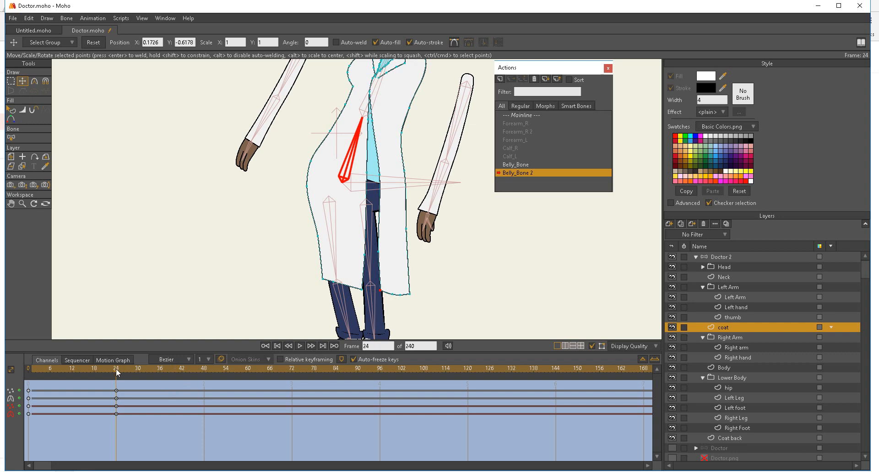
pyautogui.moveTo(116, 369); pyautogui.dragTo(26, 372)
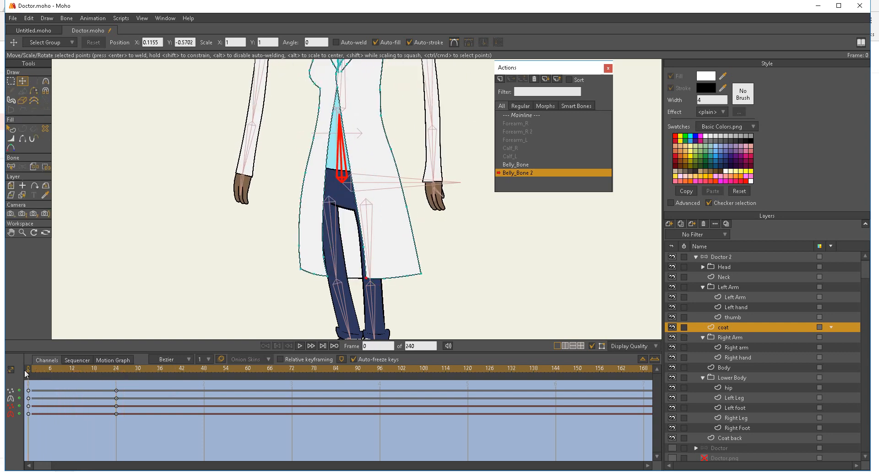
# - Bring the whole character into view and return from the Belly_Bone 2 action to the Mainline at frame 0
pyautogui.click(22, 232)
pyautogui.moveTo(272, 215); pyautogui.dragTo(171, 298)
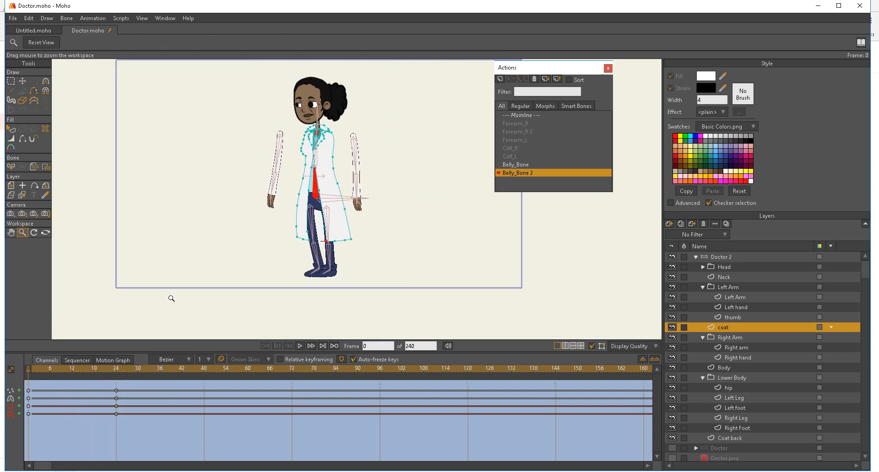
pyautogui.click(537, 116)
pyautogui.doubleClick(535, 115)
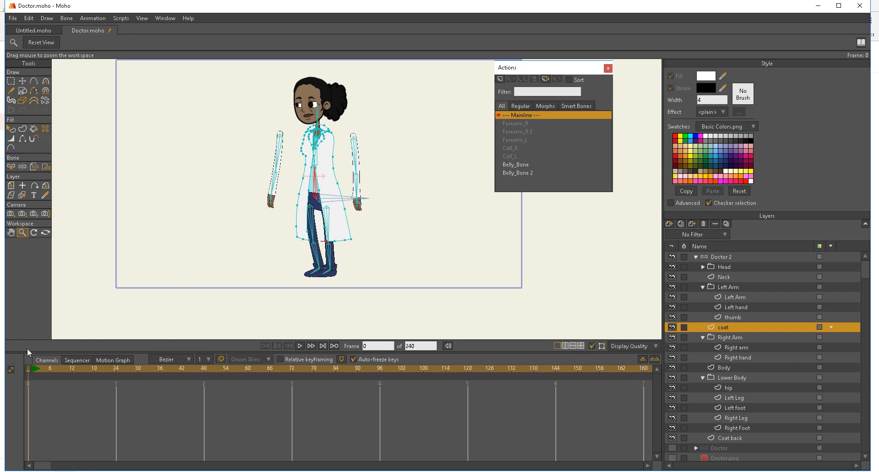
pyautogui.click(33, 374)
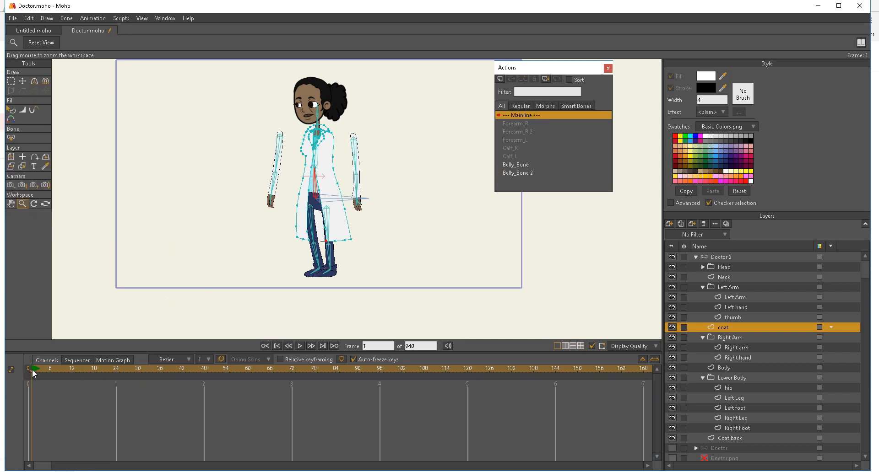
pyautogui.click(29, 377)
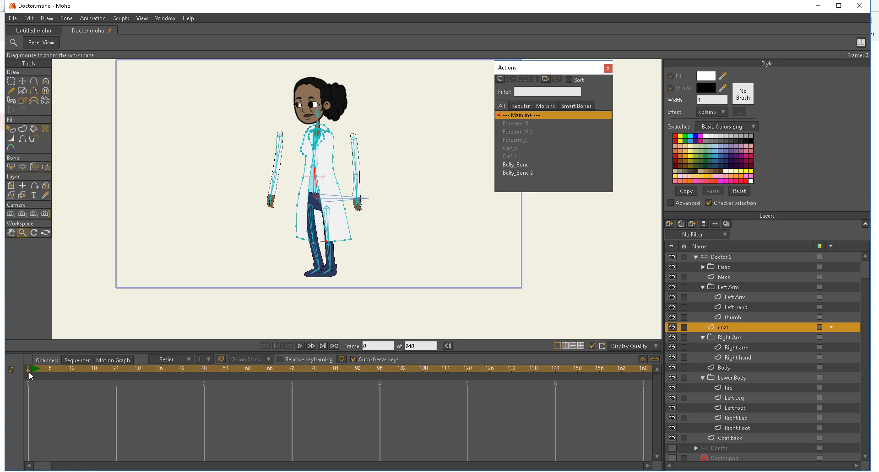
# - On the Doctor 2 layer at frame 1, move both detached arms by their upper-arm bones onto the coat's shoulders
pyautogui.click(33, 372)
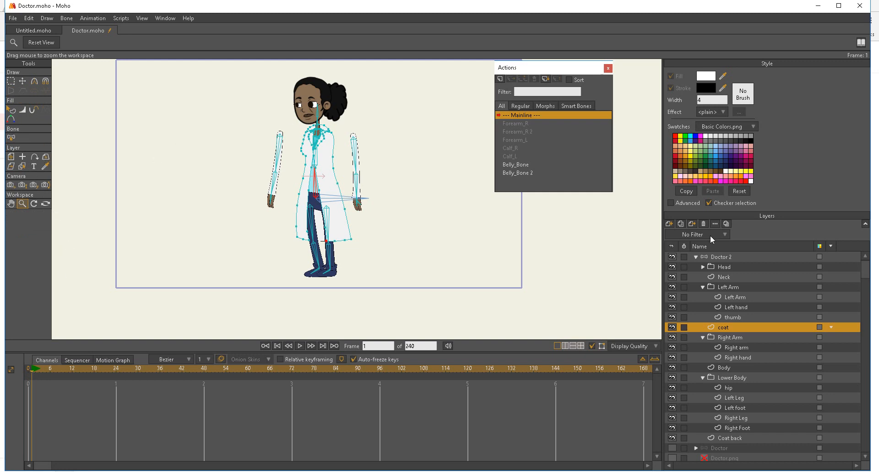
pyautogui.click(707, 257)
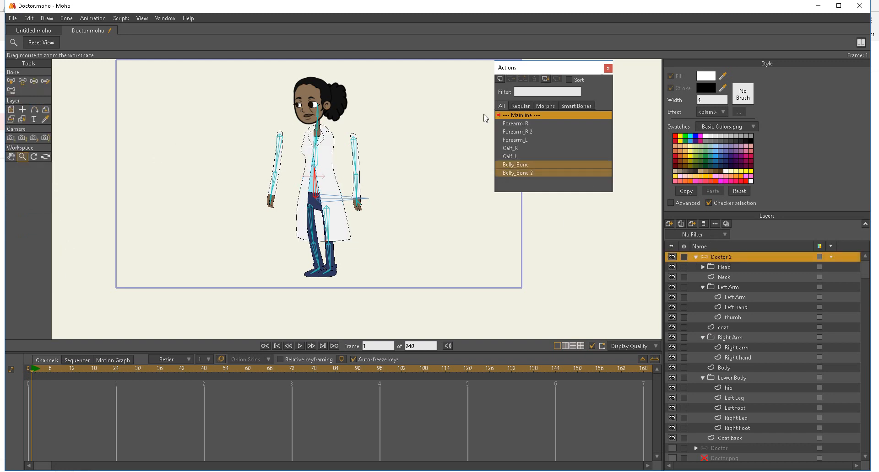
pyautogui.click(23, 83)
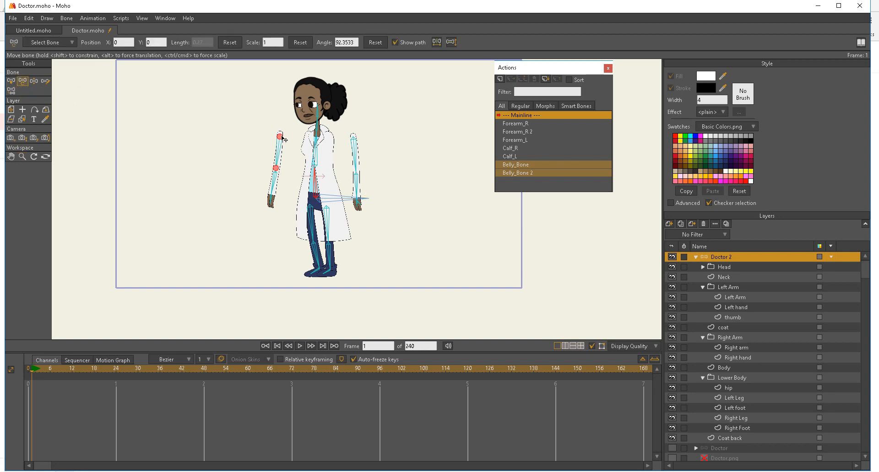
pyautogui.click(22, 157)
pyautogui.moveTo(254, 197); pyautogui.dragTo(472, 251)
pyautogui.moveTo(352, 283); pyautogui.dragTo(260, 373)
pyautogui.moveTo(266, 332); pyautogui.dragTo(343, 331)
pyautogui.moveTo(302, 271); pyautogui.dragTo(262, 352)
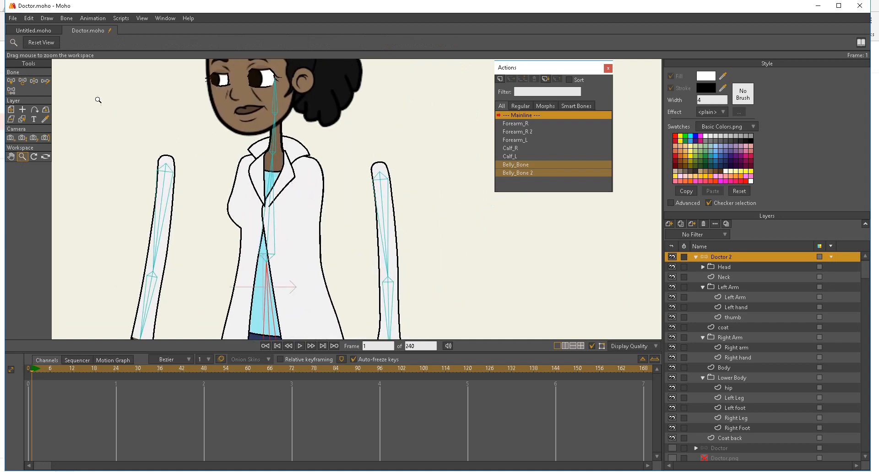
pyautogui.click(23, 81)
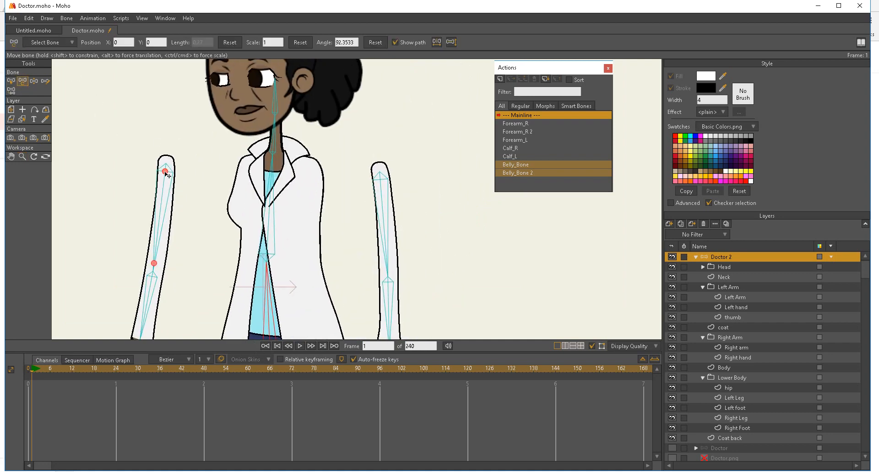
pyautogui.moveTo(167, 174); pyautogui.dragTo(246, 177)
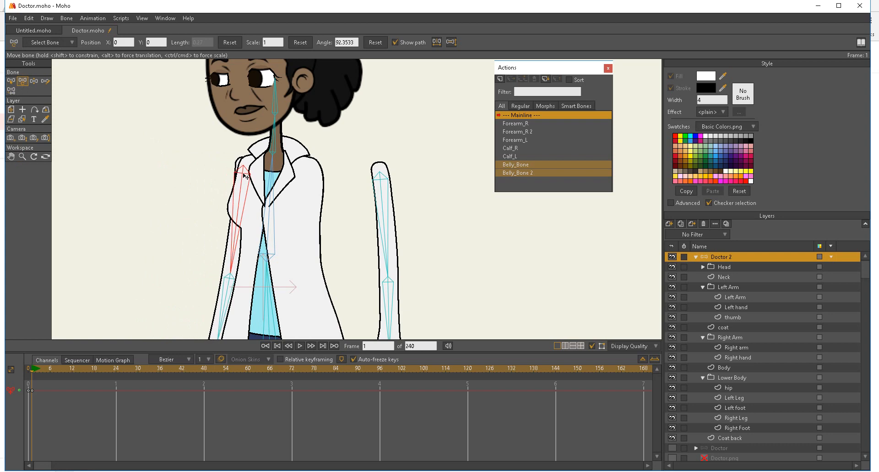
pyautogui.click(344, 168)
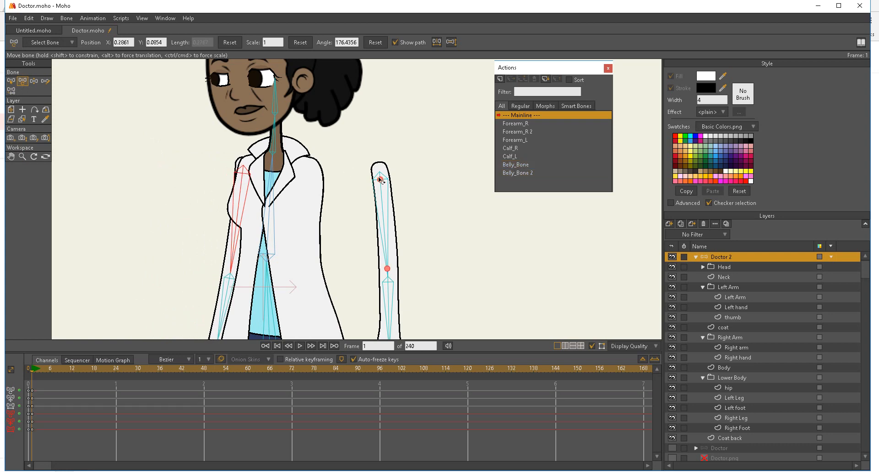
pyautogui.moveTo(379, 179); pyautogui.dragTo(315, 180)
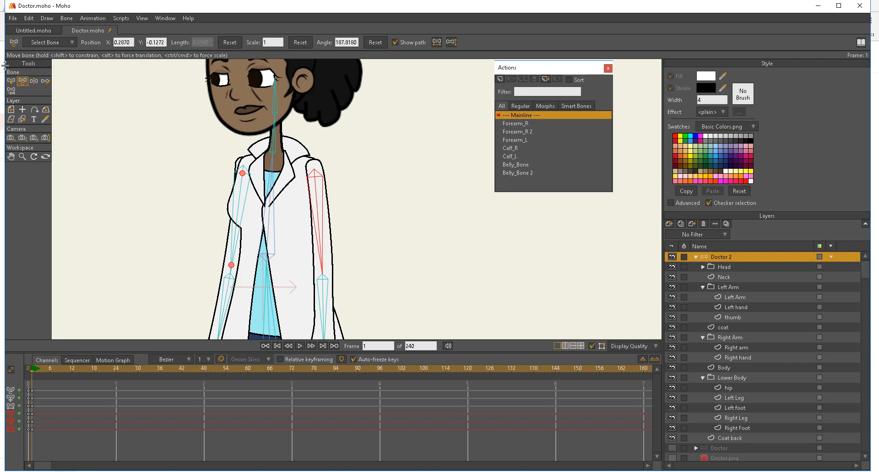
# - Manipulate the arm bones so both elbows bend and the forearms reach forward, with the rear hand near the hip
pyautogui.click(45, 81)
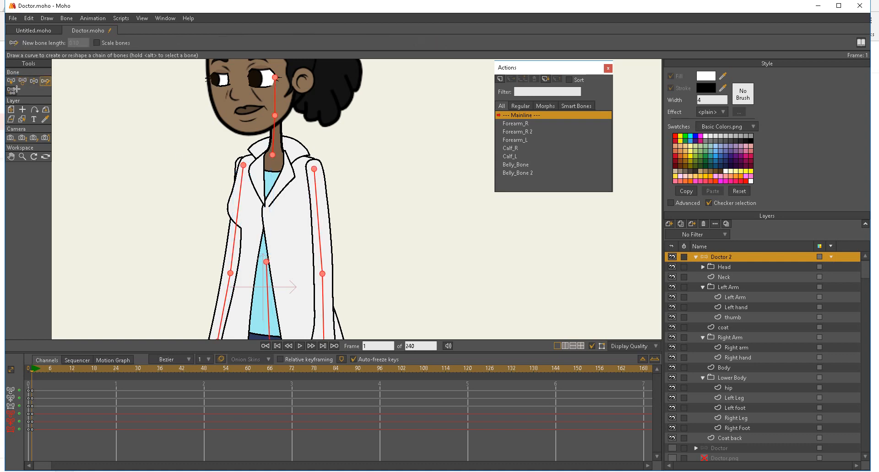
pyautogui.click(38, 82)
pyautogui.moveTo(234, 248); pyautogui.dragTo(251, 254)
pyautogui.moveTo(333, 238); pyautogui.dragTo(323, 260)
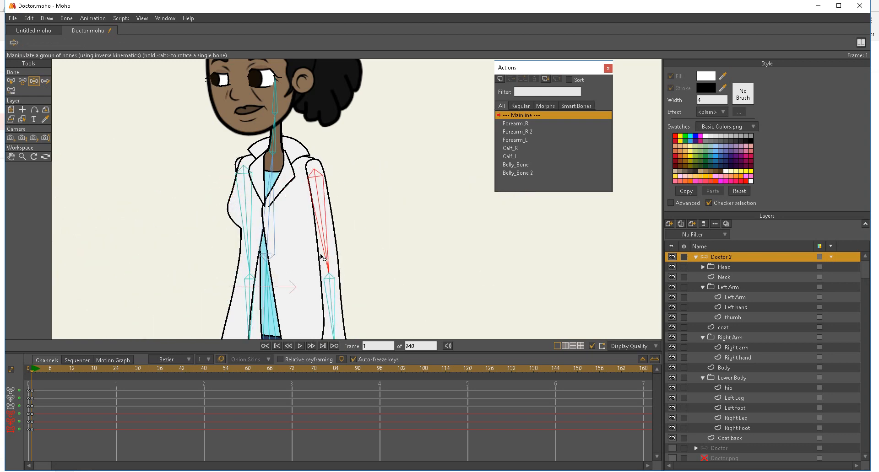
pyautogui.moveTo(337, 305); pyautogui.dragTo(173, 275)
# - Manipulate the leg bones into a walking stance, with the front leg stepping forward and the rear calf bent backward
pyautogui.click(22, 157)
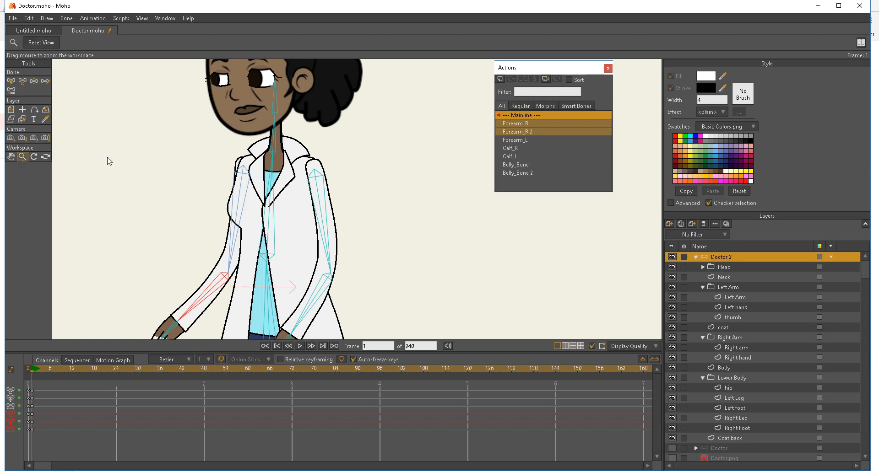
pyautogui.scroll(-5, 188, 185)
pyautogui.moveTo(309, 207); pyautogui.dragTo(287, 158)
pyautogui.click(34, 81)
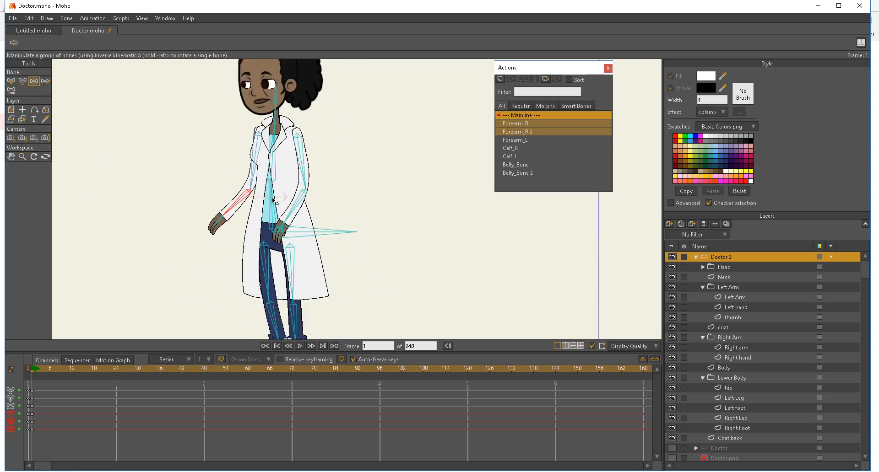
pyautogui.moveTo(274, 200); pyautogui.dragTo(258, 129)
pyautogui.click(259, 282)
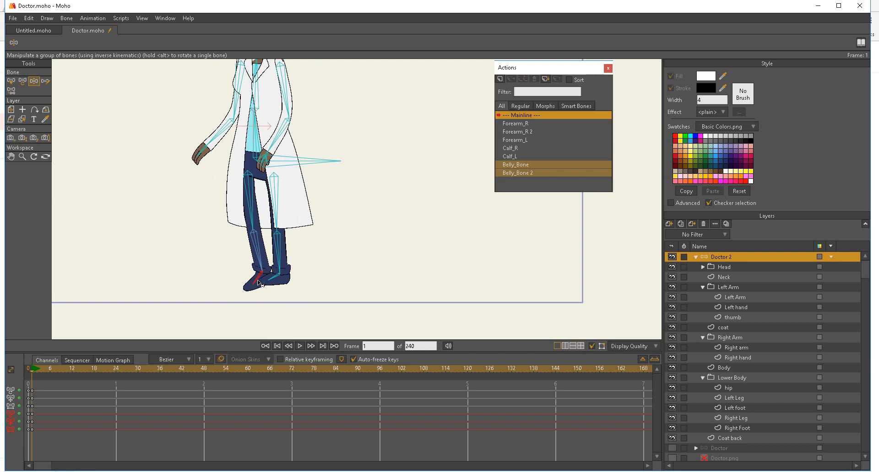
pyautogui.moveTo(258, 283); pyautogui.dragTo(312, 256)
pyautogui.click(277, 257)
pyautogui.click(263, 195)
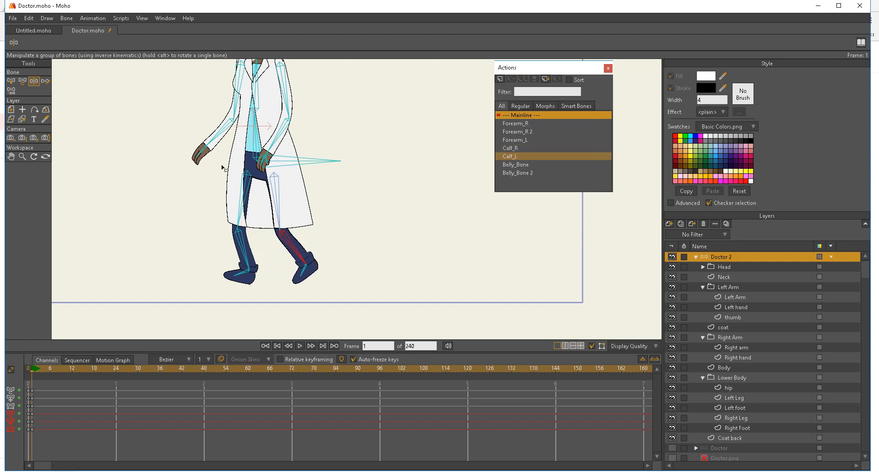
pyautogui.click(22, 157)
pyautogui.moveTo(353, 250); pyautogui.dragTo(260, 248)
pyautogui.moveTo(310, 216); pyautogui.dragTo(305, 260)
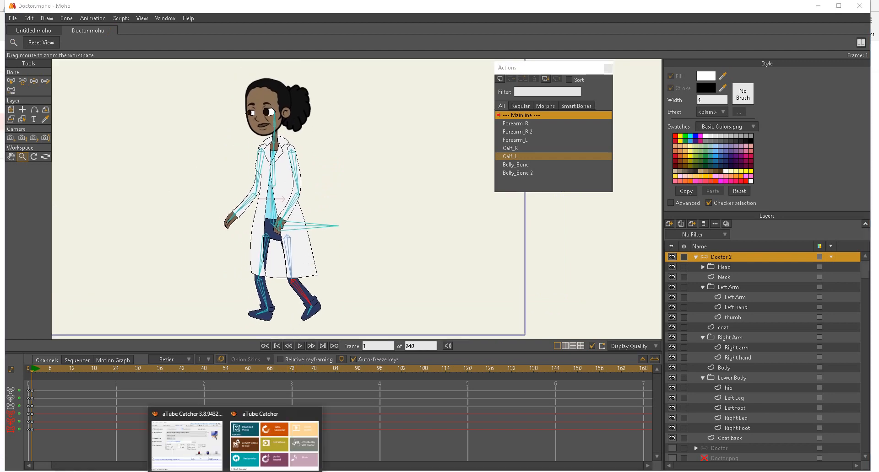
pyautogui.click(200, 443)
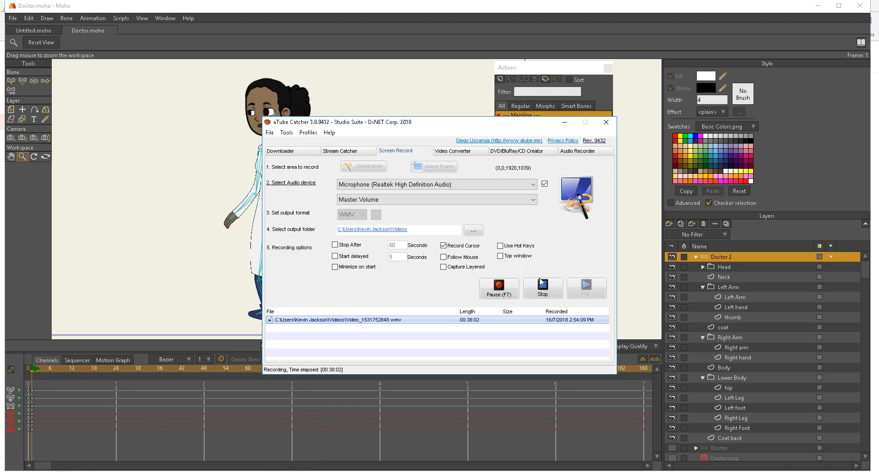